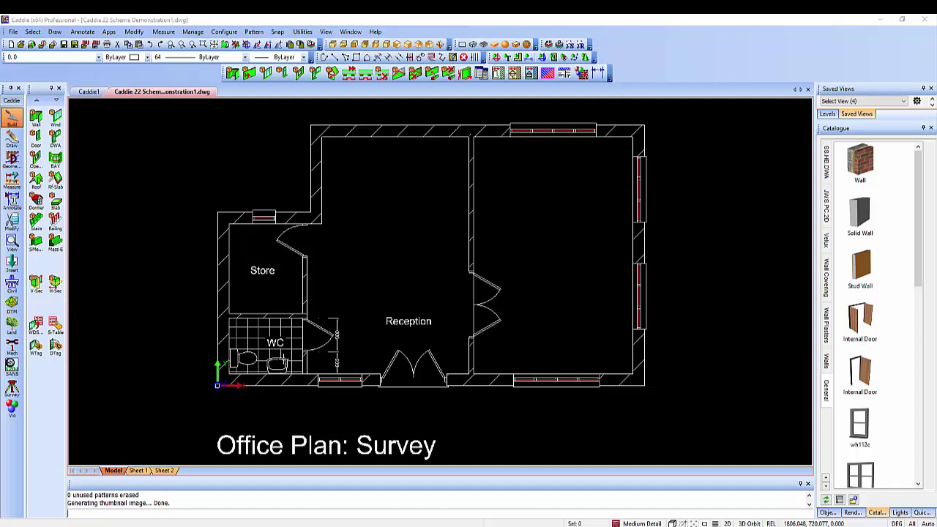
# Switch to the 'Office Plan: Proposed' saved view and zoom in closely on Office 1.
pyautogui.click(863, 105)
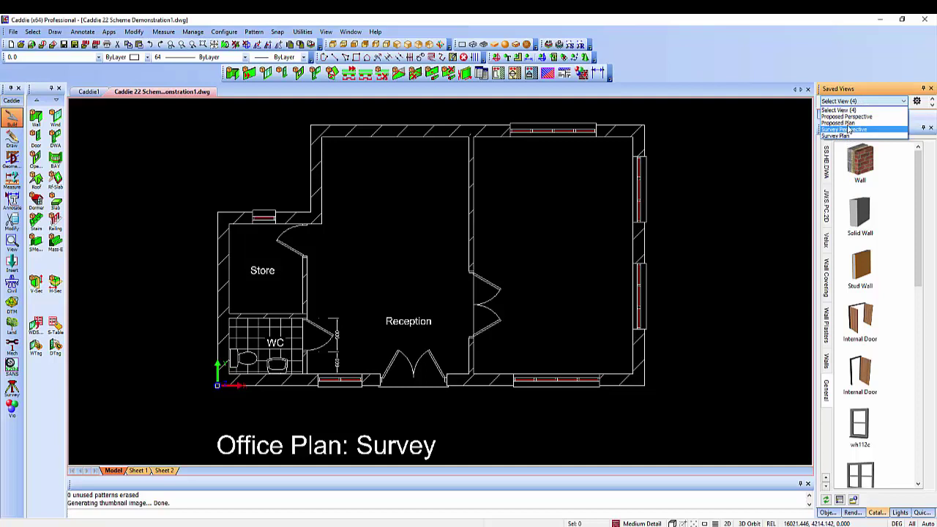
pyautogui.click(845, 122)
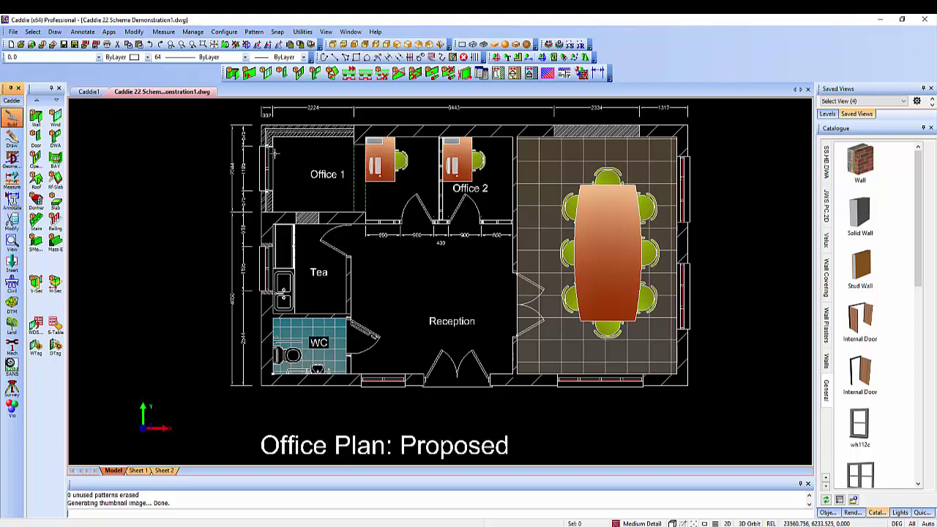
pyautogui.press('z')
pyautogui.click(270, 133)
pyautogui.click(344, 225)
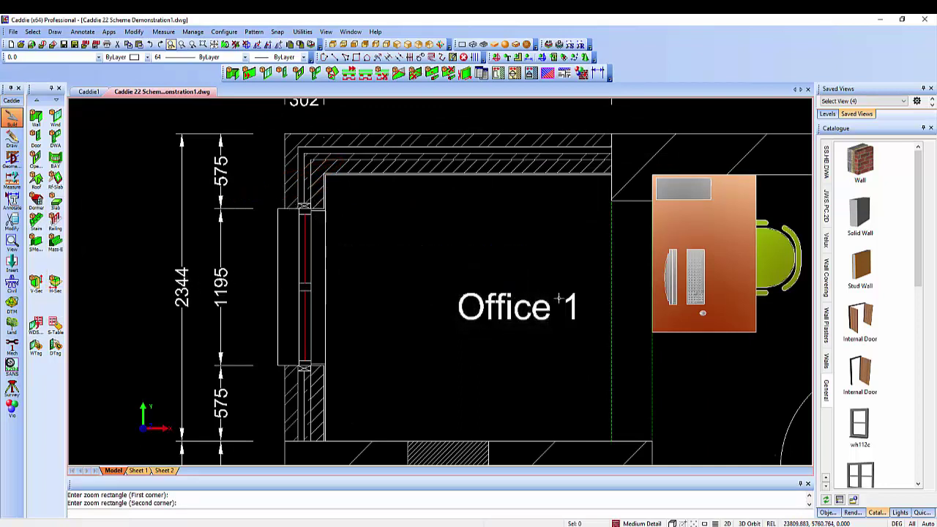
# Zoom out and pan across Office 2, Tea, Reception and WC, then bring up the saved views list.
pyautogui.scroll(-3, 569, 230)
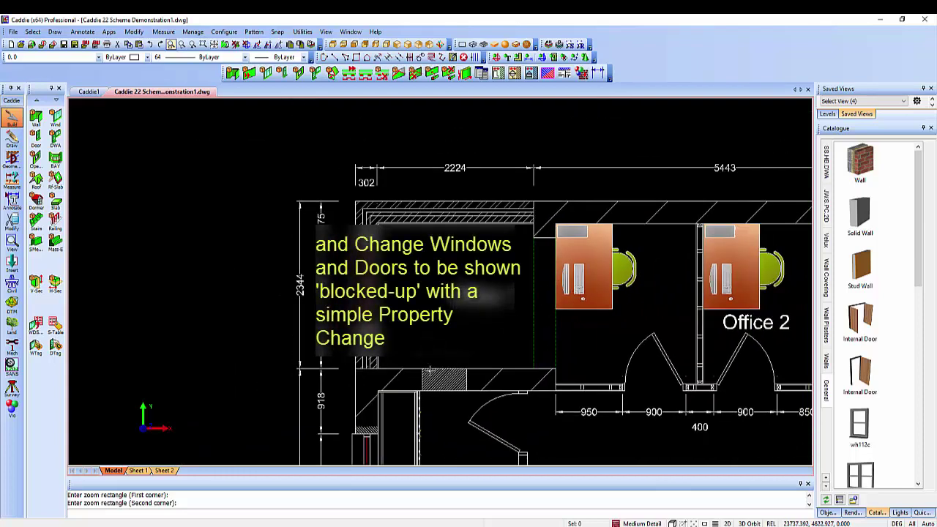
pyautogui.moveTo(432, 370); pyautogui.dragTo(407, 327, button='middle')
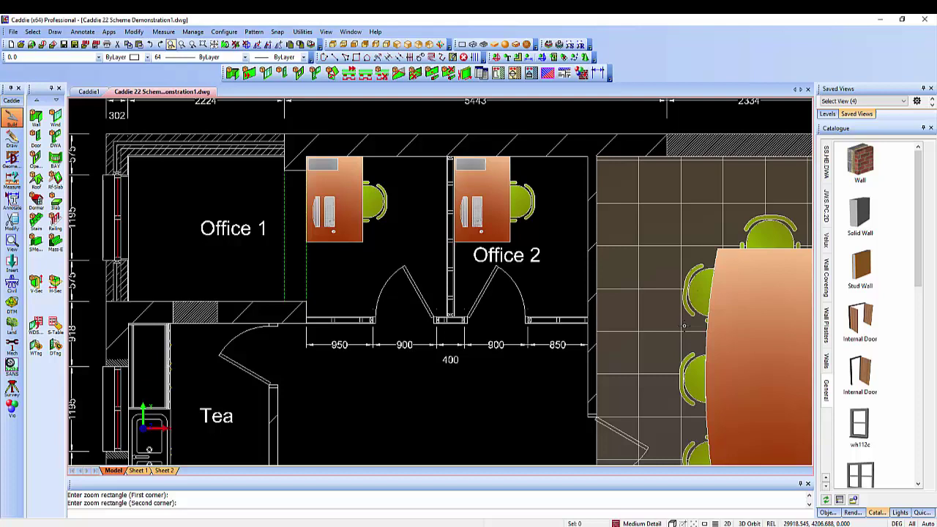
pyautogui.scroll(-1, 543, 281)
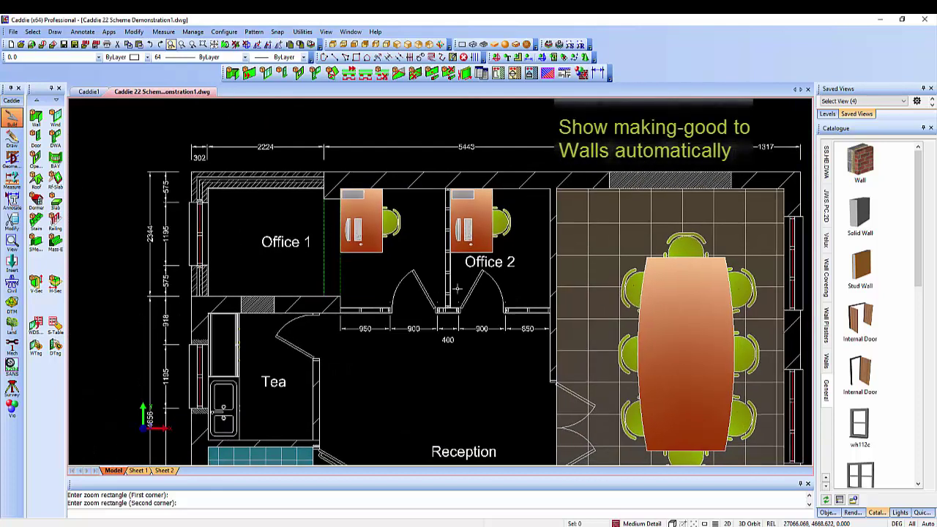
pyautogui.moveTo(508, 397); pyautogui.dragTo(539, 318, button='middle')
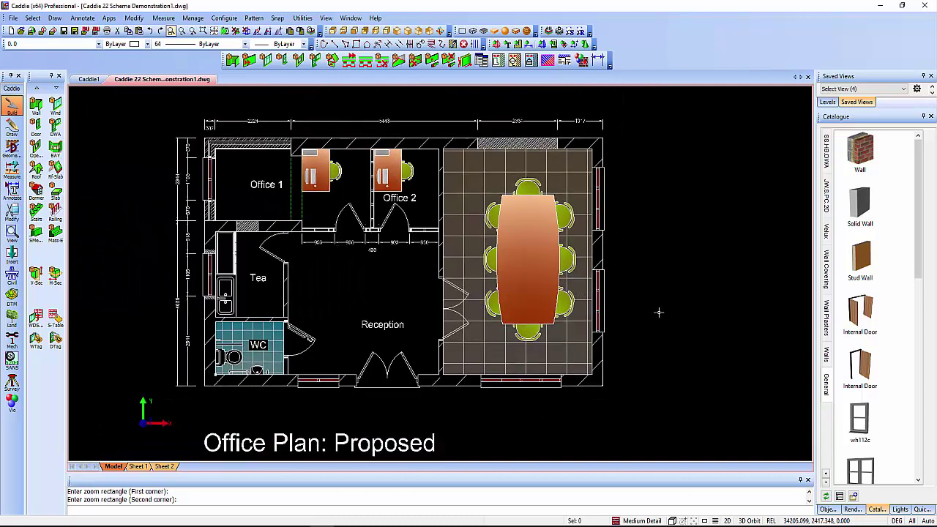
pyautogui.moveTo(660, 313); pyautogui.dragTo(690, 308, button='middle')
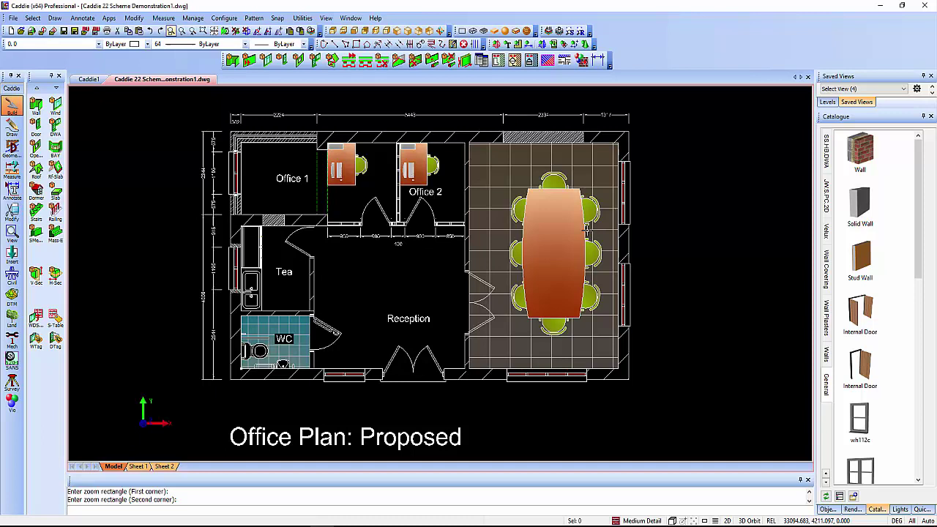
pyautogui.click(887, 89)
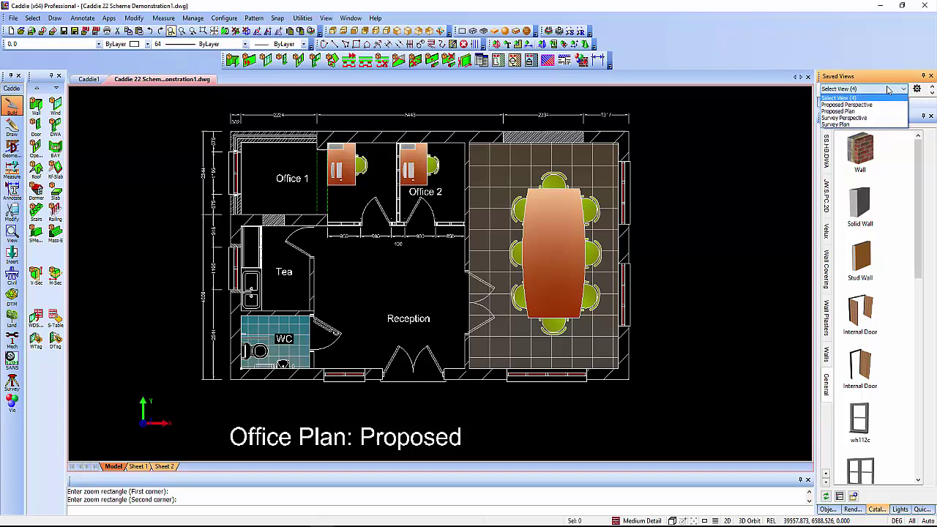
# Show the Proposed Perspective 3D view and orbit the office model to a tilted overview.
pyautogui.click(847, 104)
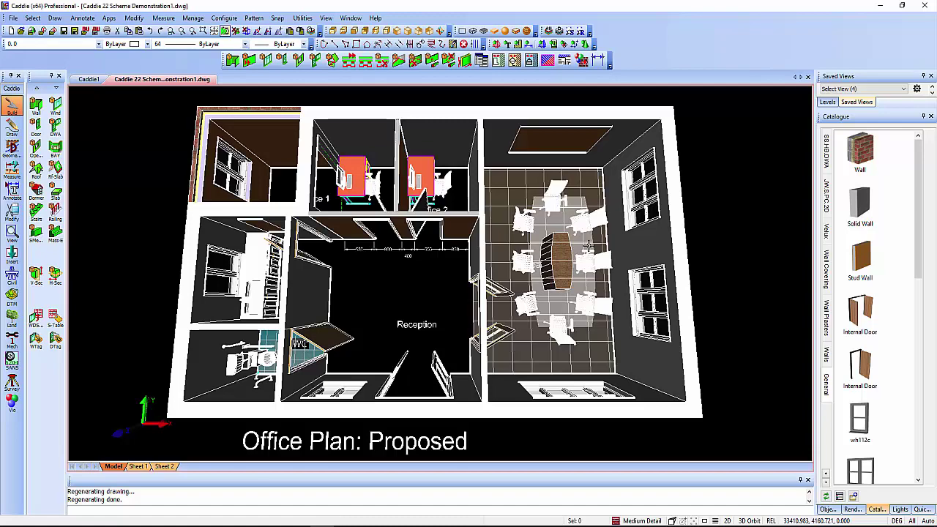
pyautogui.keyDown('shift'); pyautogui.moveTo(589, 247); pyautogui.dragTo(566, 236, button='middle'); pyautogui.keyUp('shift')
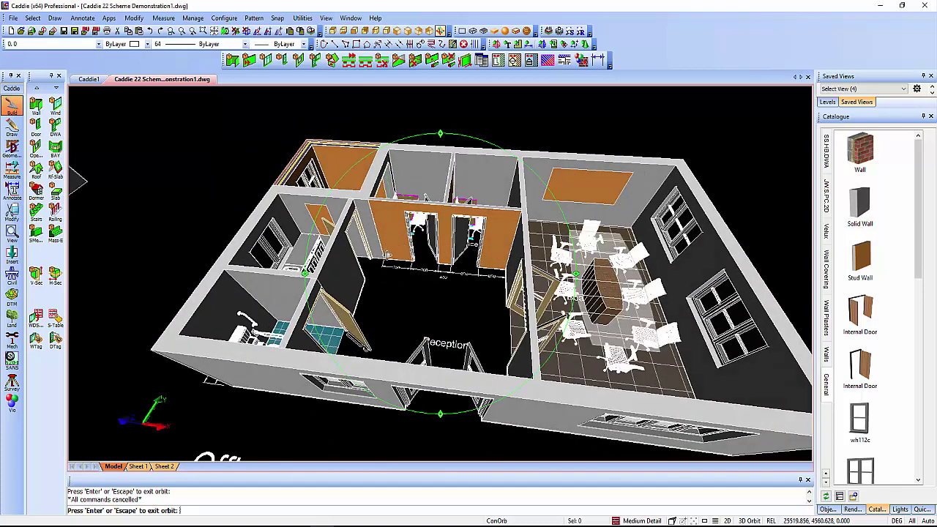
pyautogui.keyDown('shift'); pyautogui.moveTo(79, 182); pyautogui.dragTo(82, 177, button='middle'); pyautogui.keyUp('shift')
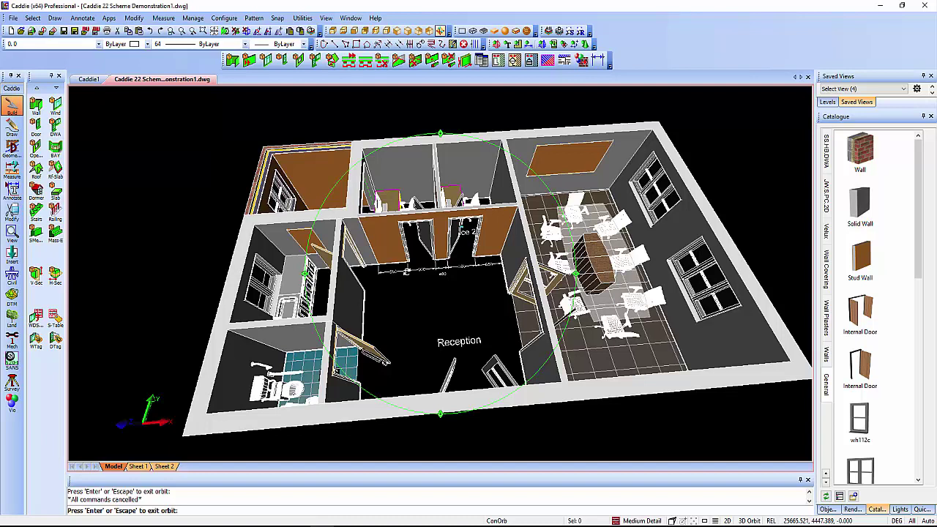
# Exit the orbit and return to the 'Office Plan: Survey' saved view.
pyautogui.press('Escape')
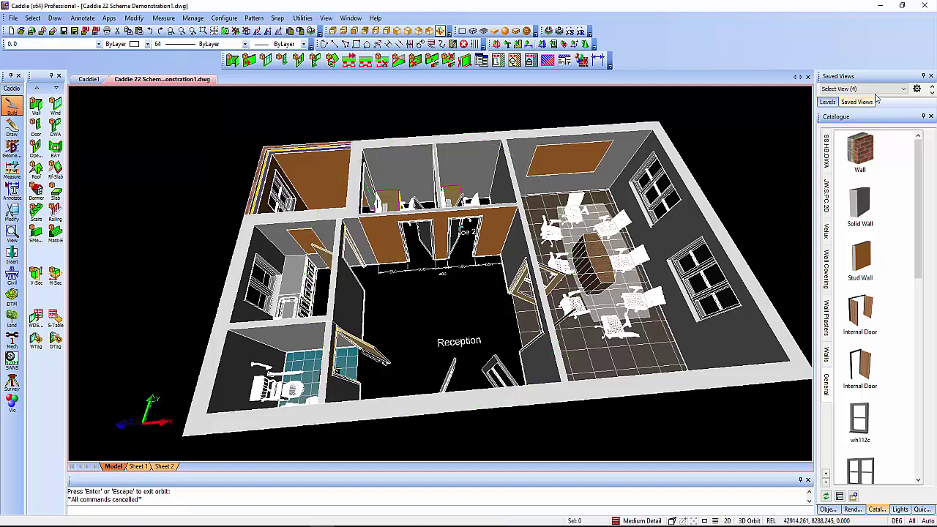
pyautogui.click(878, 89)
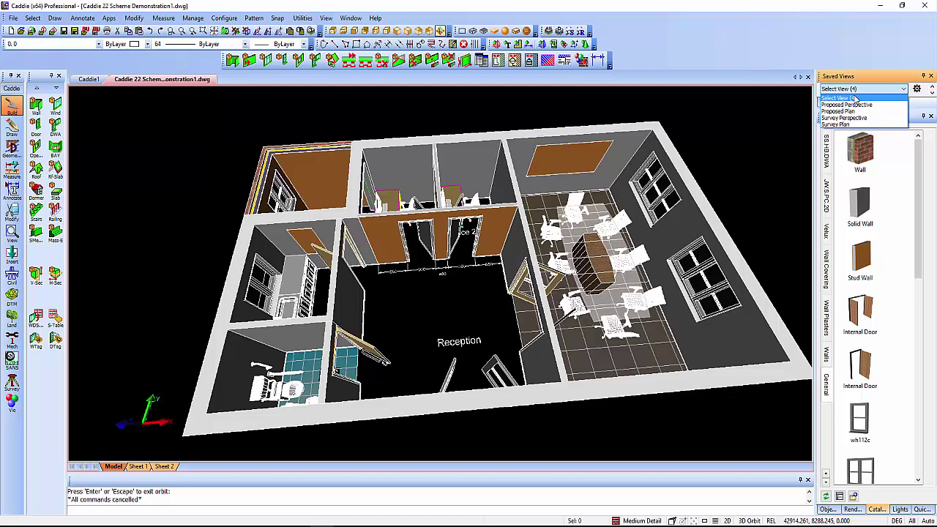
pyautogui.click(850, 125)
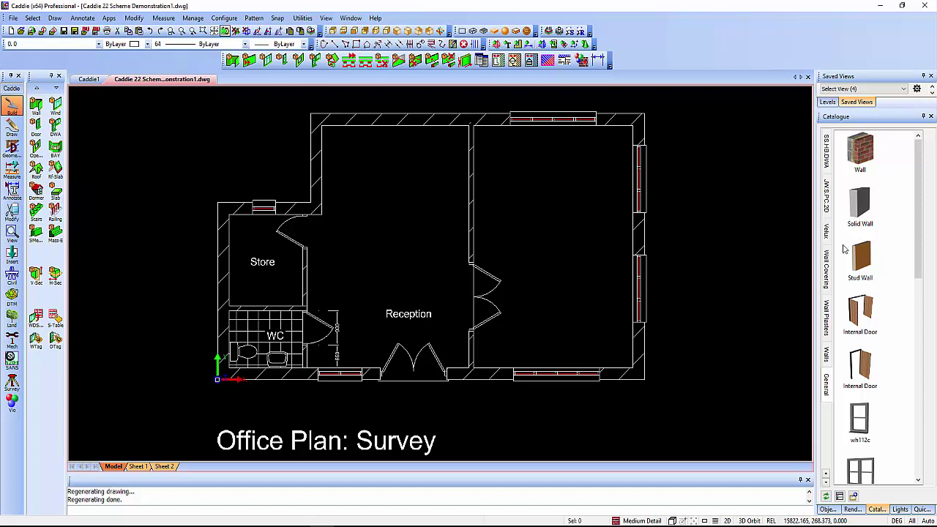
# Browse the catalogue's Base Units, Interior Lights and Walls, ending on General walls and doors.
pyautogui.scroll(2, 832, 250)
pyautogui.scroll(10, 835, 246)
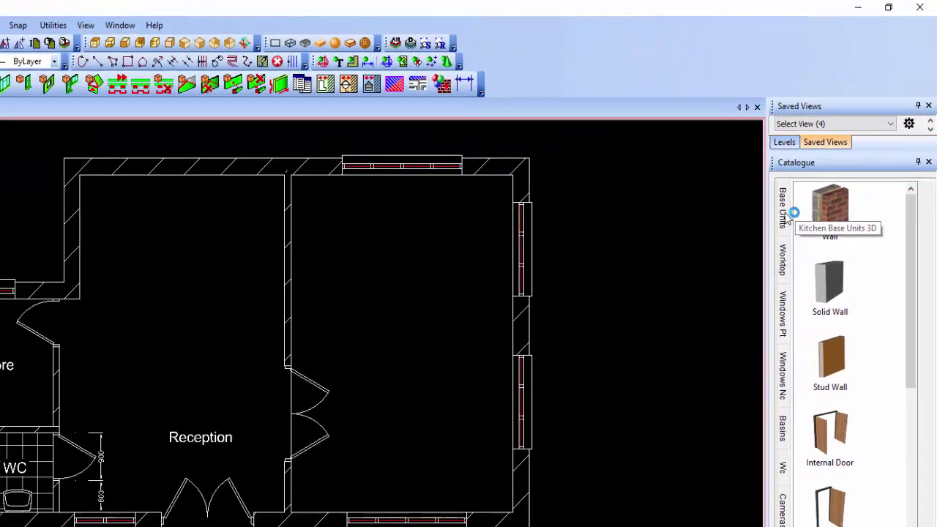
pyautogui.click(825, 157)
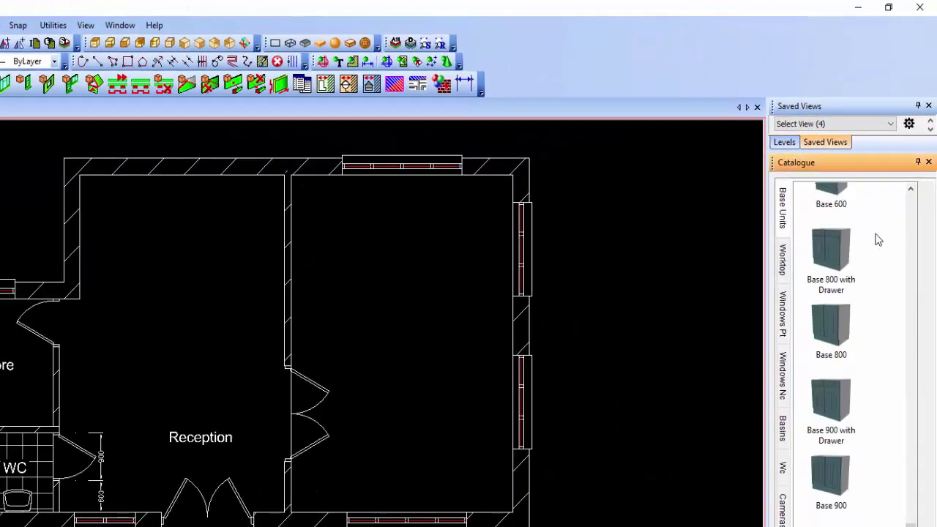
pyautogui.scroll(-5, 784, 282)
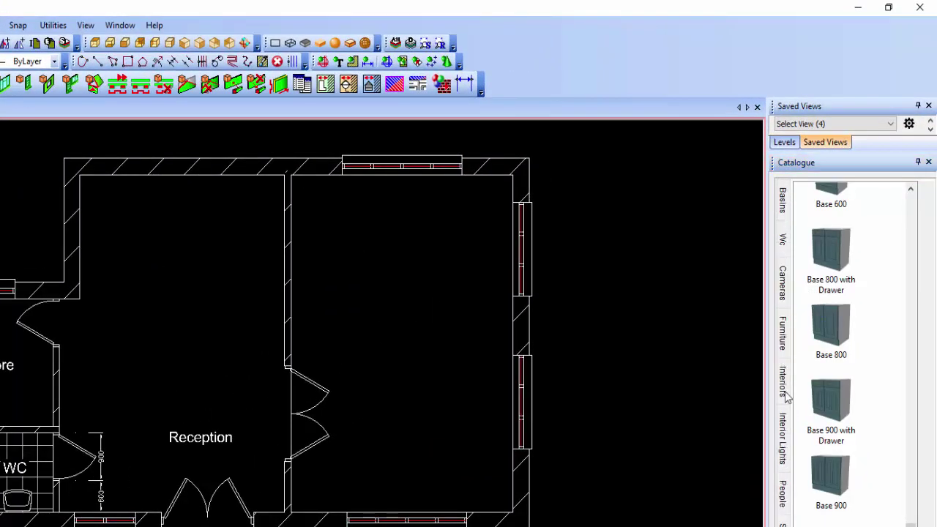
pyautogui.click(783, 454)
pyautogui.scroll(-10, 783, 455)
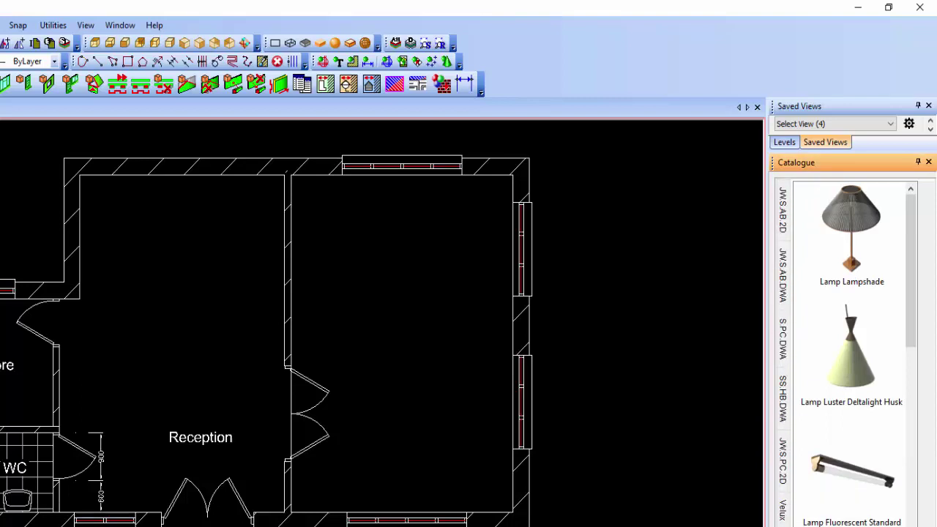
pyautogui.scroll(-2, 782, 351)
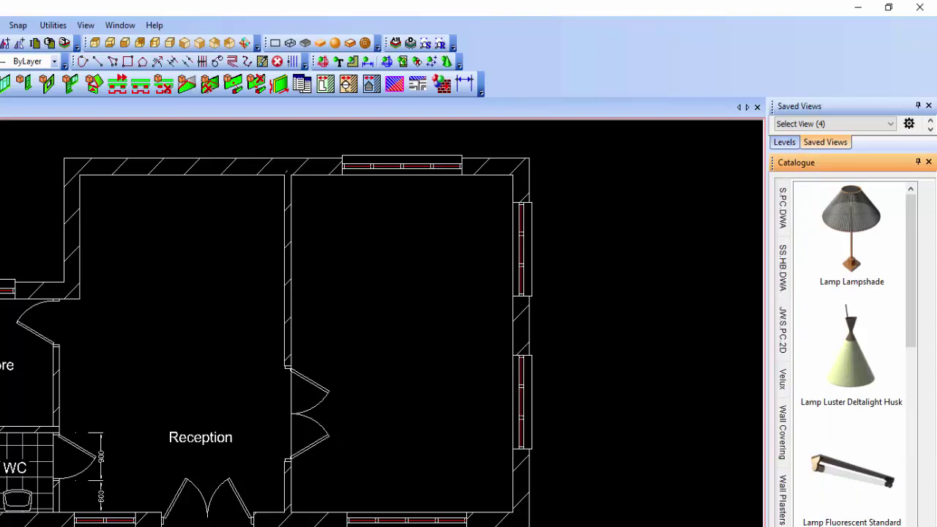
pyautogui.click(782, 432)
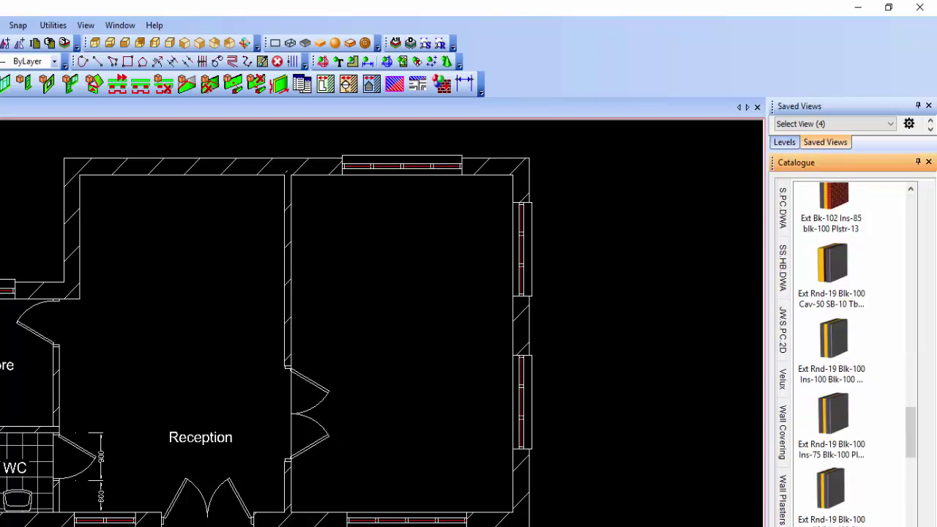
pyautogui.scroll(-3, 805, 512)
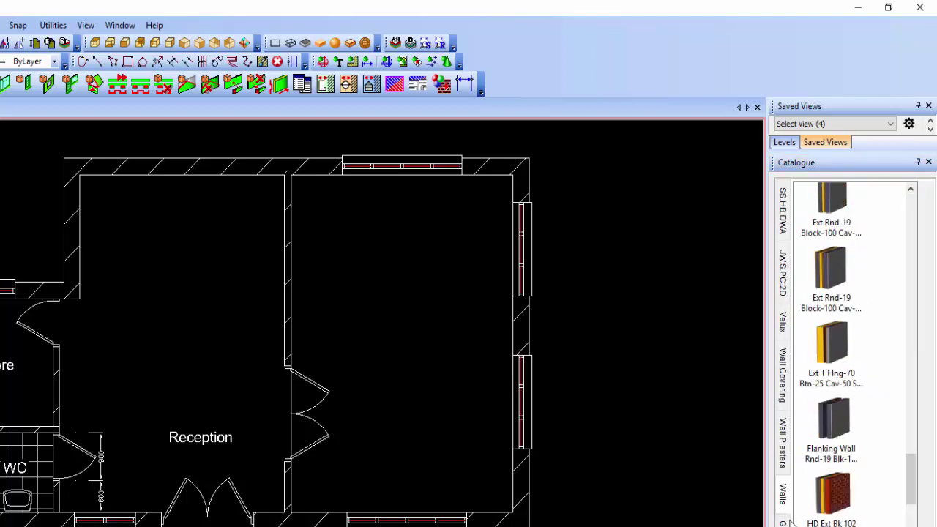
pyautogui.click(788, 520)
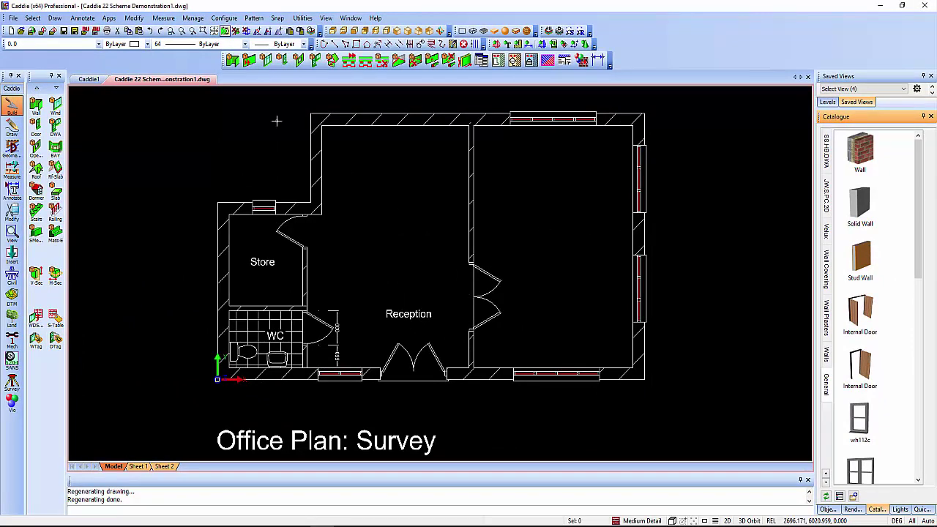
# Zoom into the Store's upper-left wall corner.
pyautogui.click(171, 31)
pyautogui.click(341, 101)
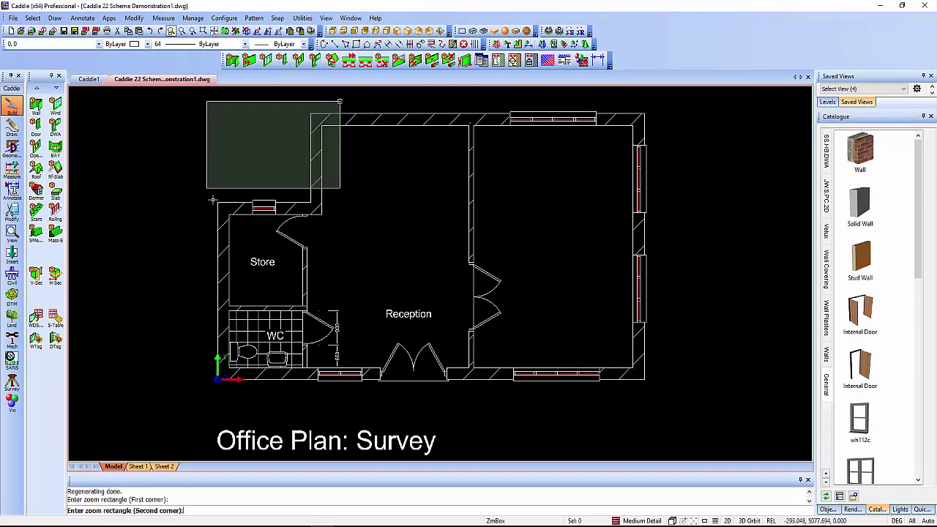
pyautogui.click(185, 237)
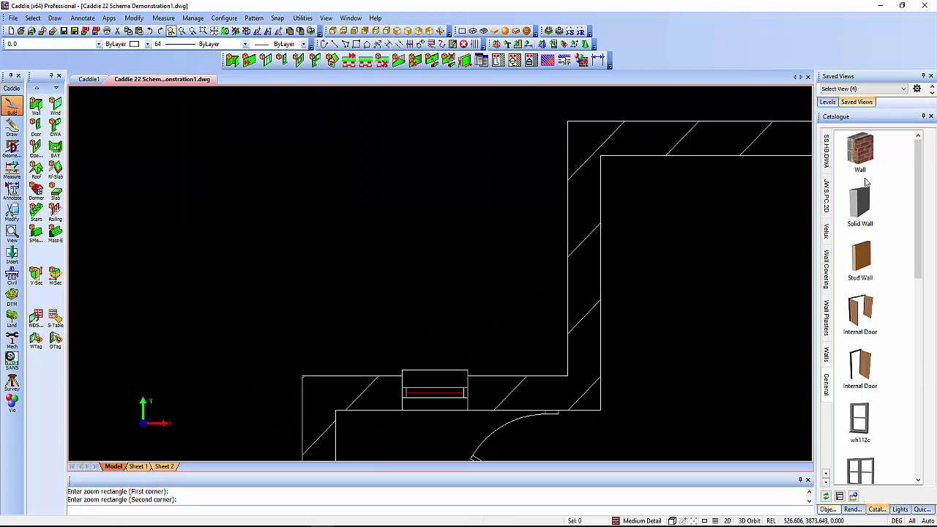
# Draw a plain wall from the snapped outer corner up the left side and across the top.
pyautogui.moveTo(863, 150); pyautogui.dragTo(712, 217)
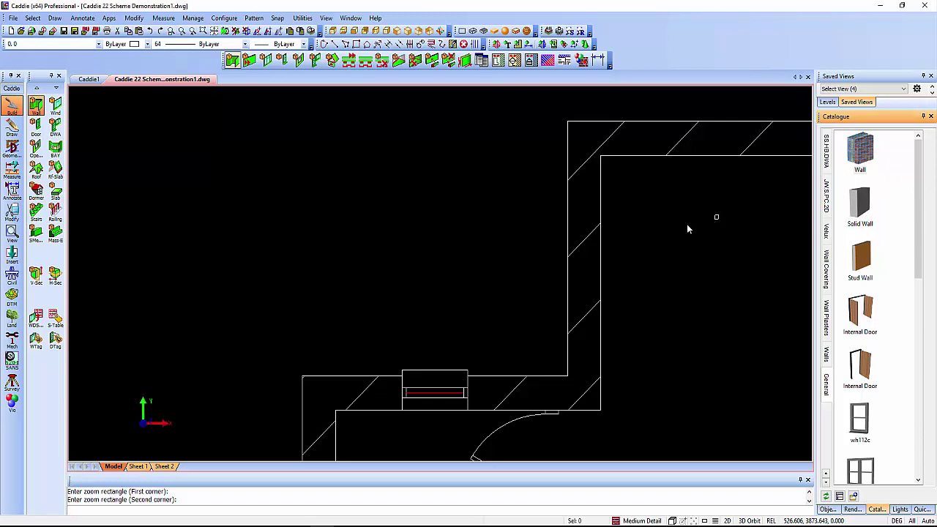
pyautogui.rightClick(684, 223)
pyautogui.click(703, 253)
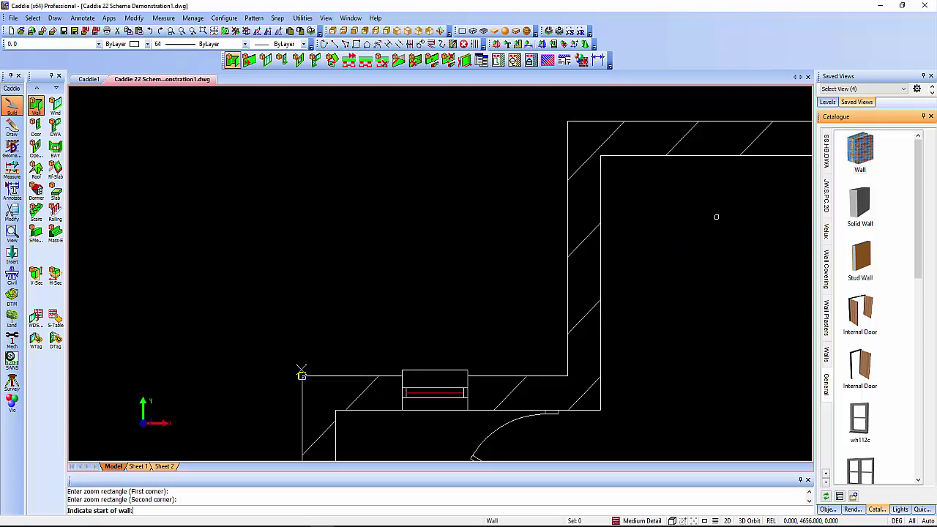
pyautogui.click(302, 373)
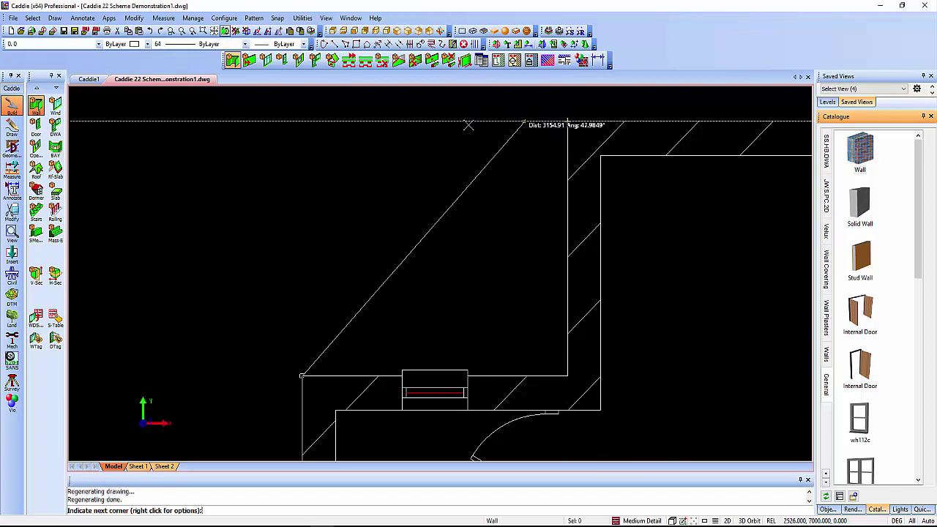
pyautogui.click(301, 122)
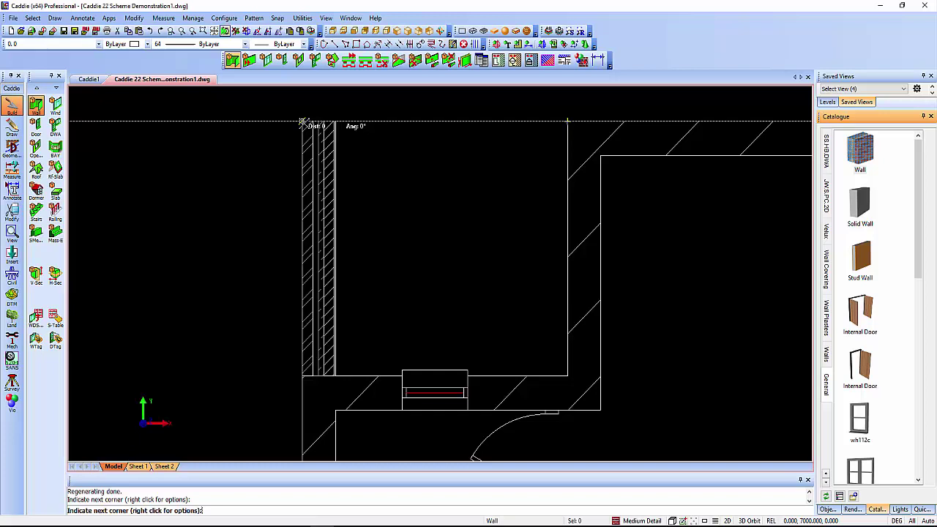
pyautogui.click(567, 121)
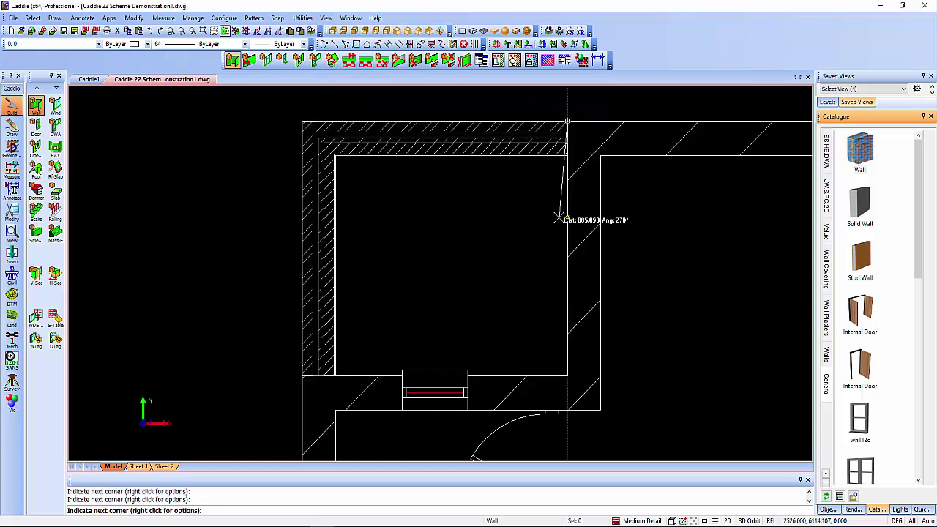
pyautogui.press('Escape')
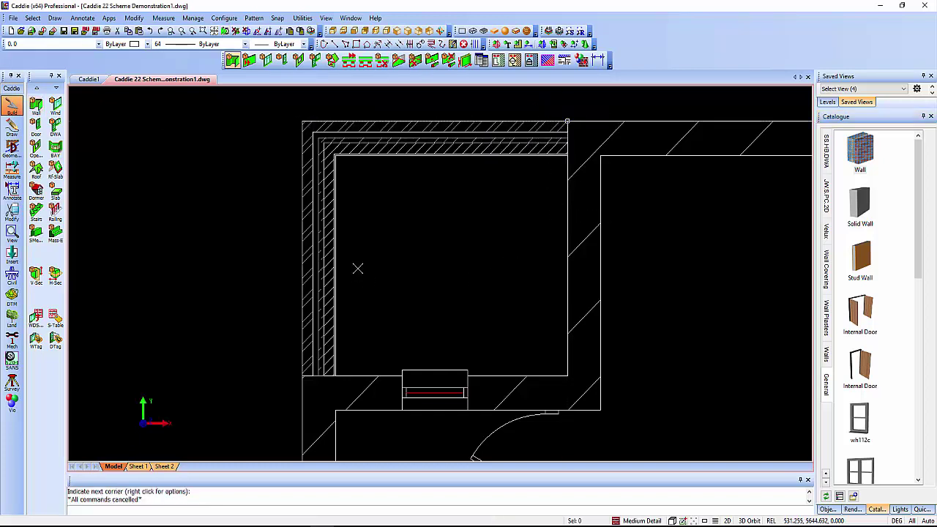
# Add a 2344 AEC dimension in AEC.Dims.Alterations.1 style left of the new left wall.
pyautogui.click(314, 241)
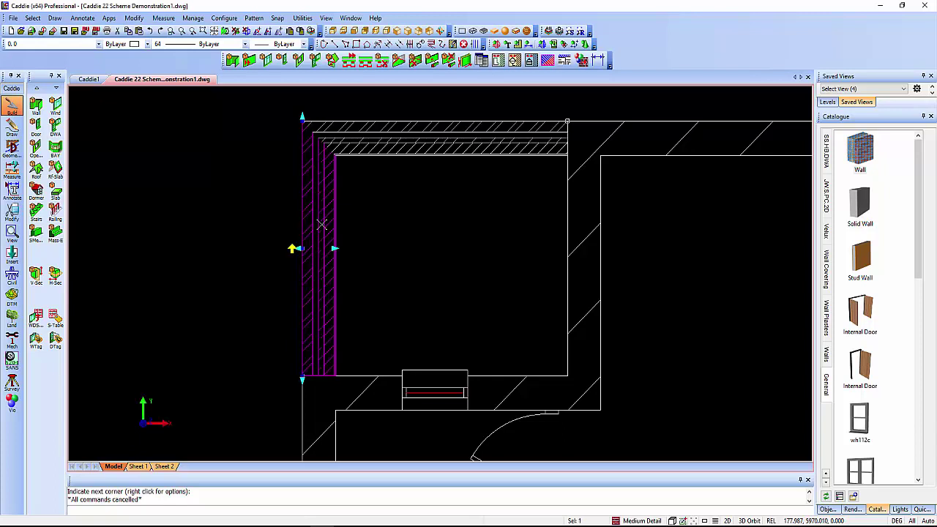
pyautogui.rightClick(319, 139)
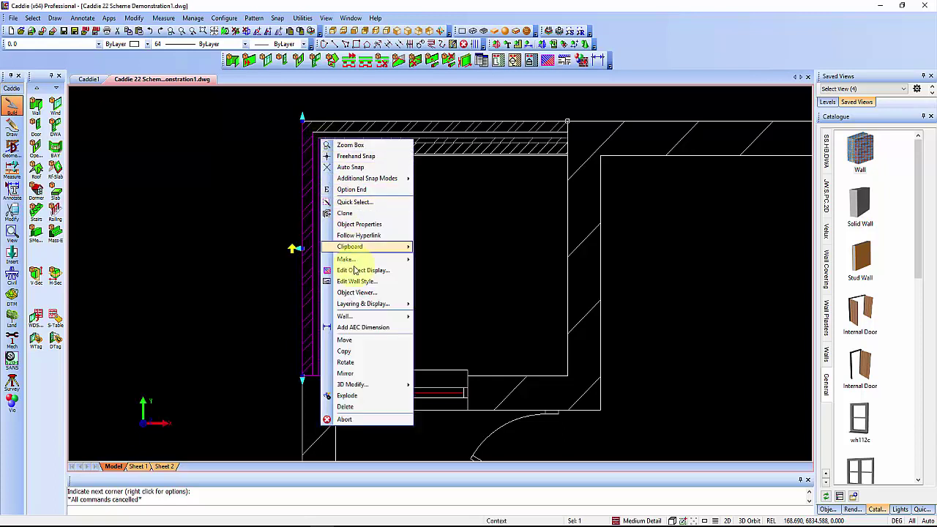
pyautogui.click(373, 328)
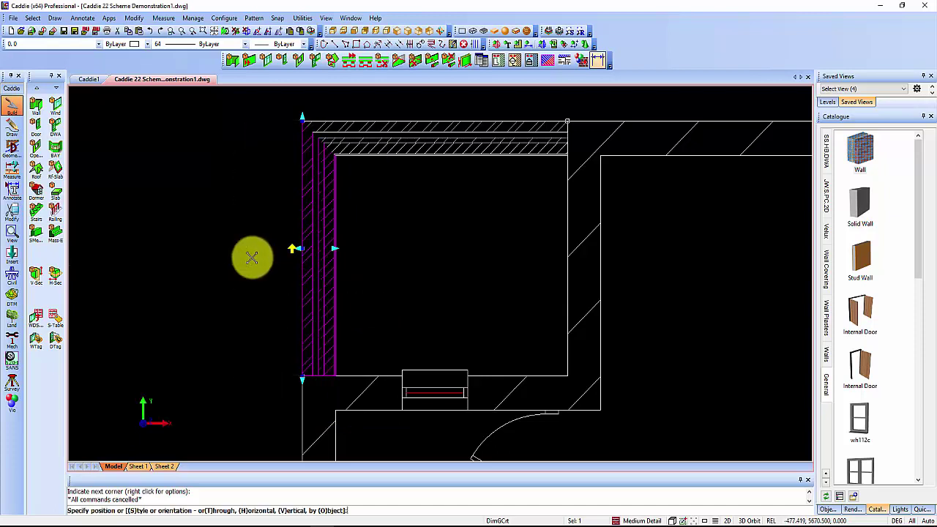
pyautogui.rightClick(252, 259)
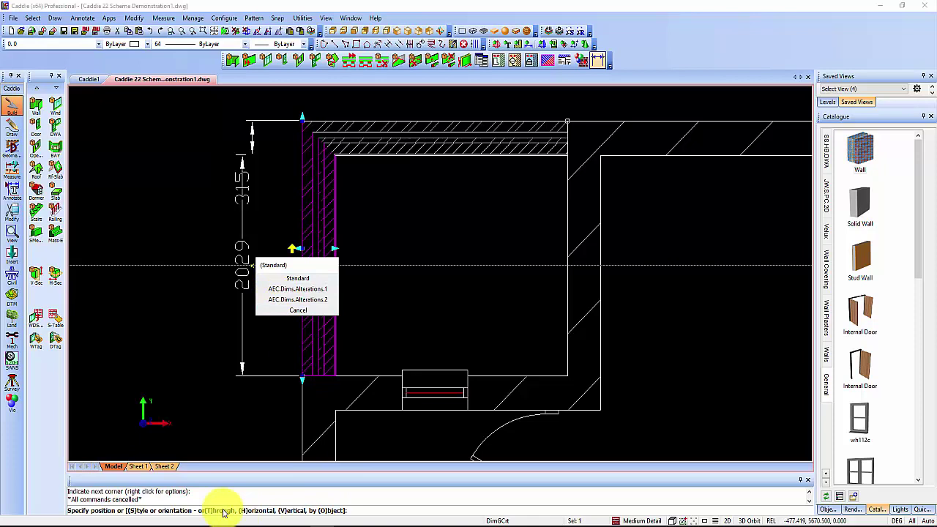
pyautogui.click(302, 290)
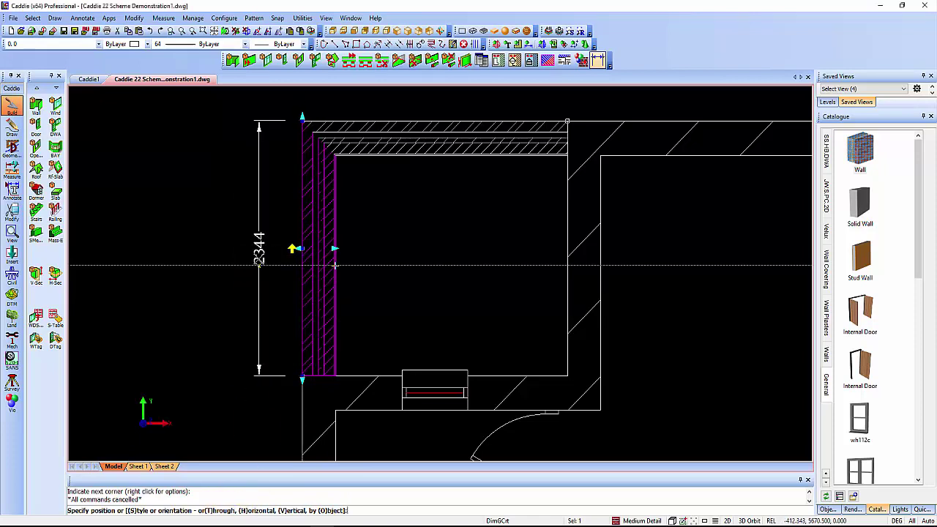
pyautogui.click(260, 259)
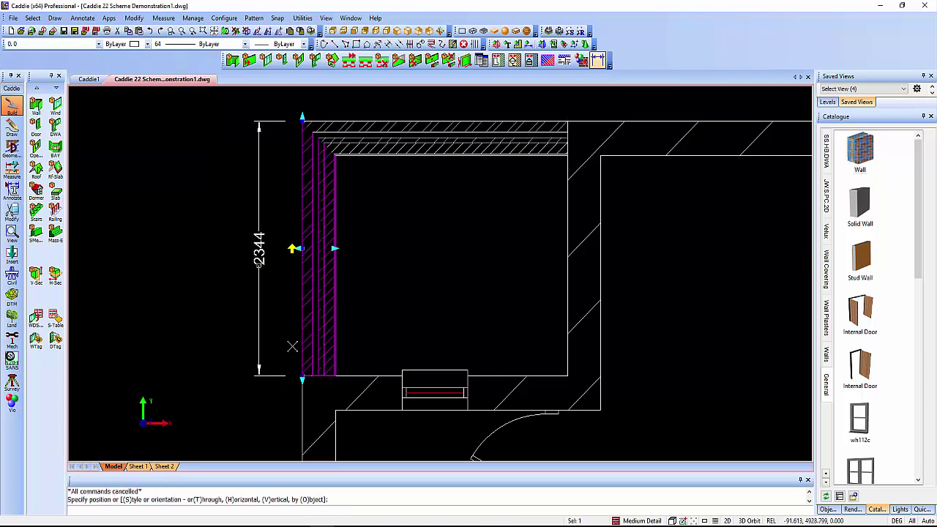
# Place the wh212c catalogue window in the left wall, splitting its dimension into 575 / 1195 / 575.
pyautogui.press('Escape')
pyautogui.scroll(-5, 865, 346)
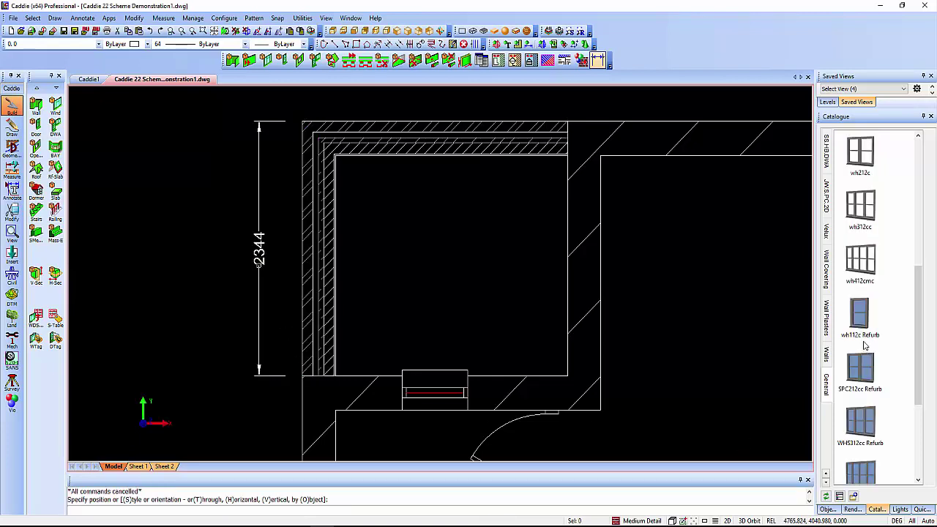
pyautogui.scroll(5, 864, 345)
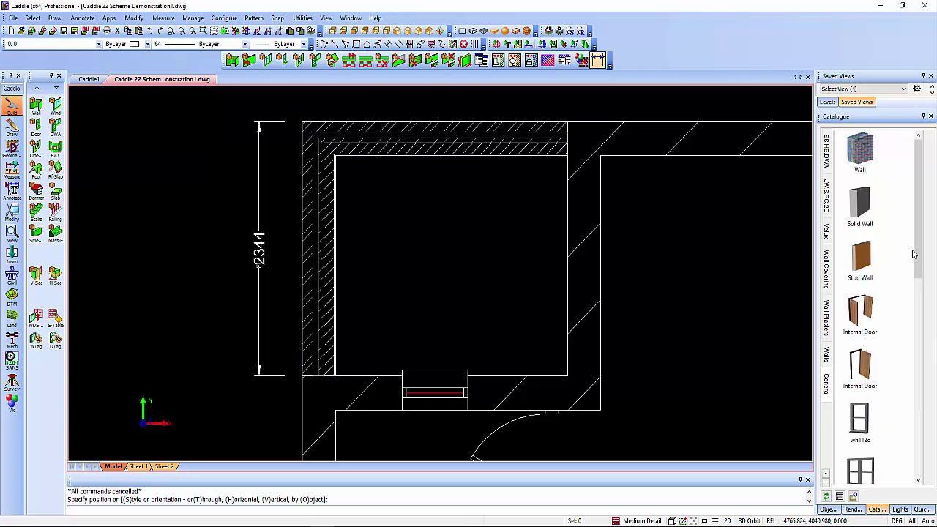
pyautogui.scroll(-4, 923, 263)
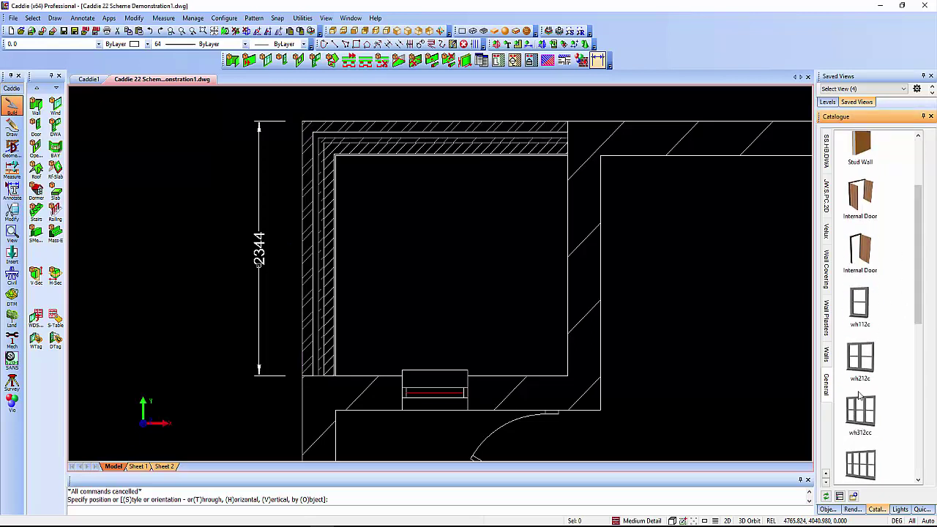
pyautogui.click(864, 367)
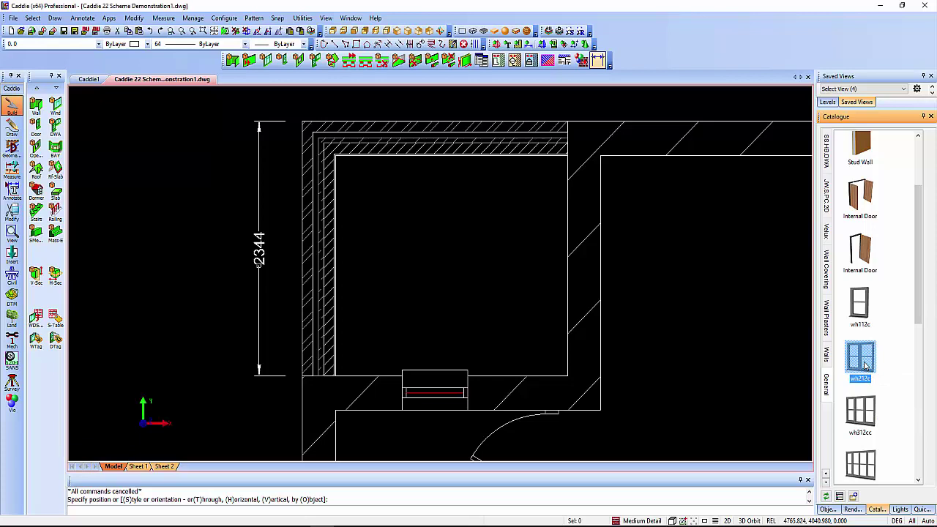
pyautogui.moveTo(865, 366)
pyautogui.mouseDown()
pyautogui.moveTo(630, 281)
pyautogui.moveTo(430, 237)
pyautogui.mouseUp()
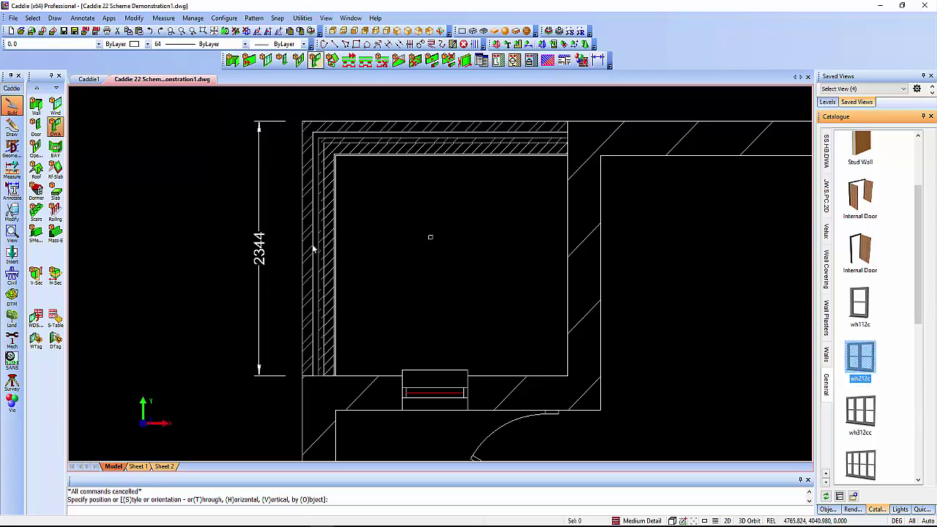
pyautogui.click(300, 249)
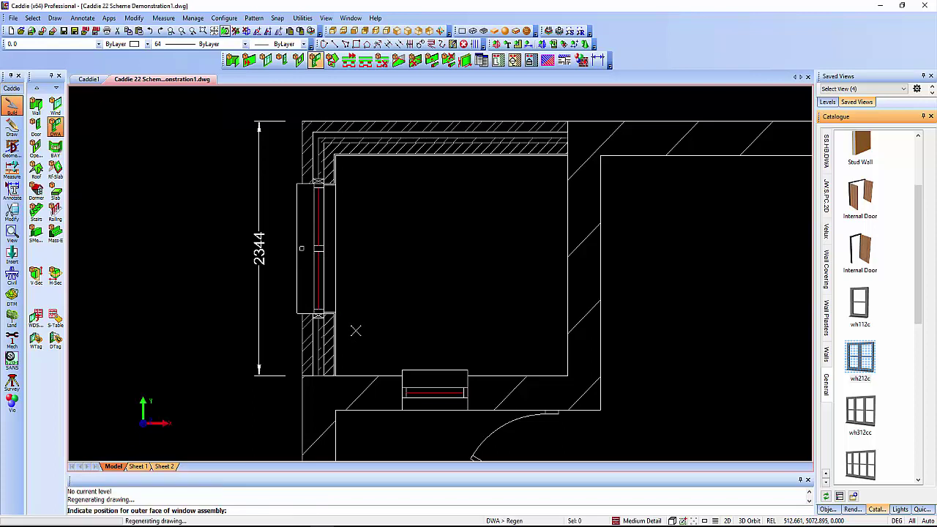
pyautogui.press('Escape')
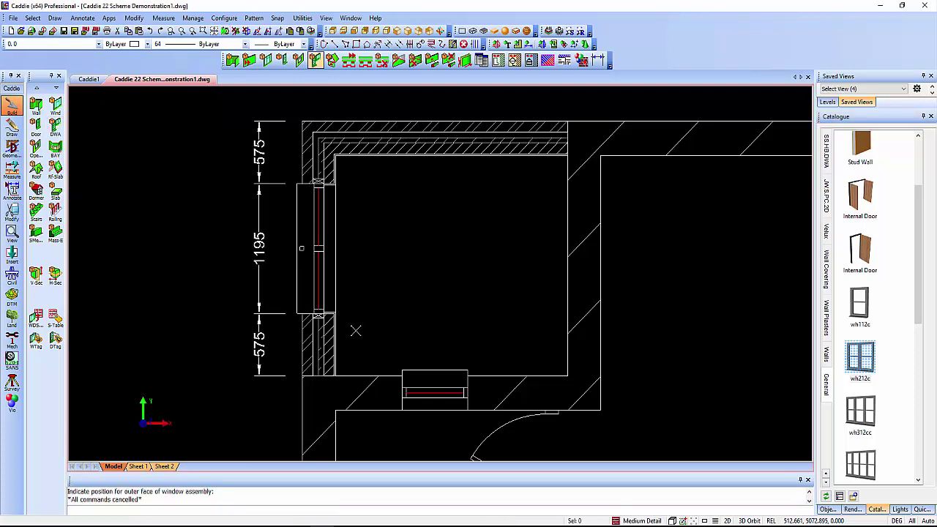
# Place a 2526 AEC dimension in AEC.Dims.Alterations.1 style above the top wall.
pyautogui.click(429, 142)
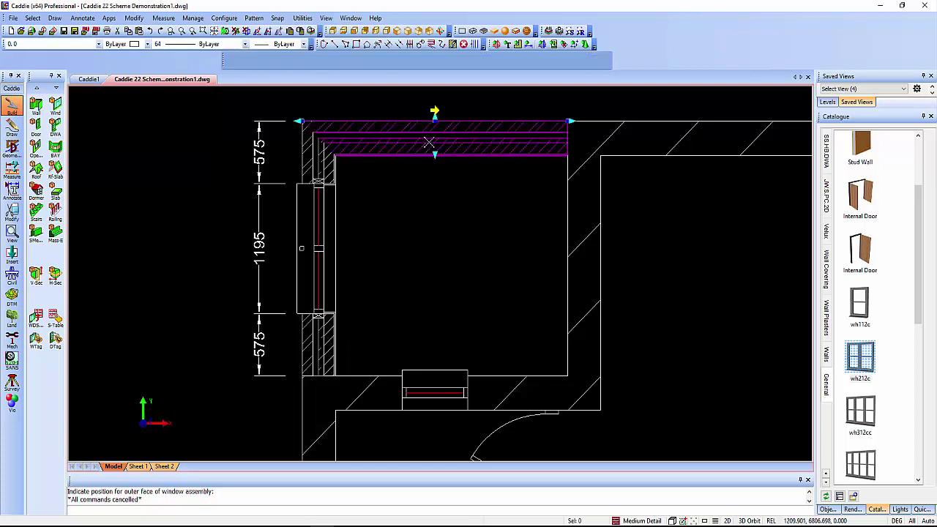
pyautogui.rightClick(429, 142)
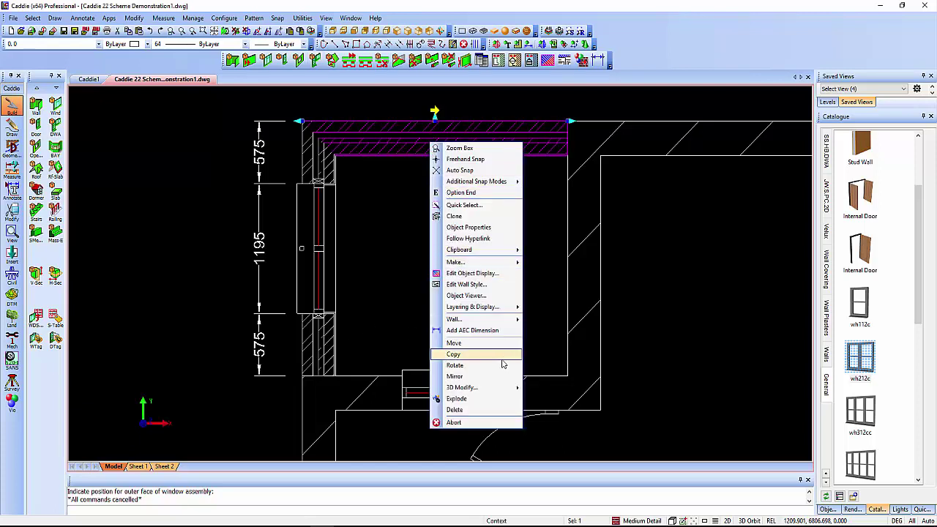
pyautogui.click(496, 339)
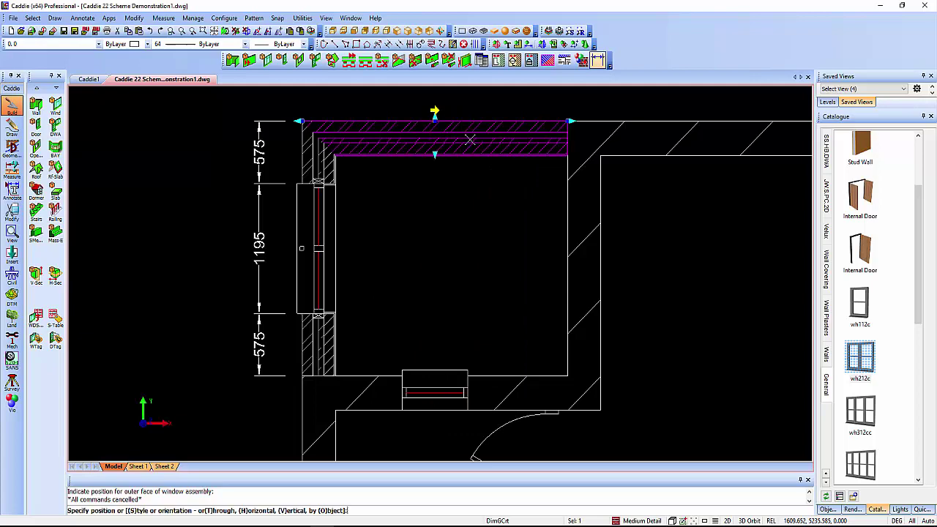
pyautogui.moveTo(468, 217); pyautogui.dragTo(437, 350, button='middle')
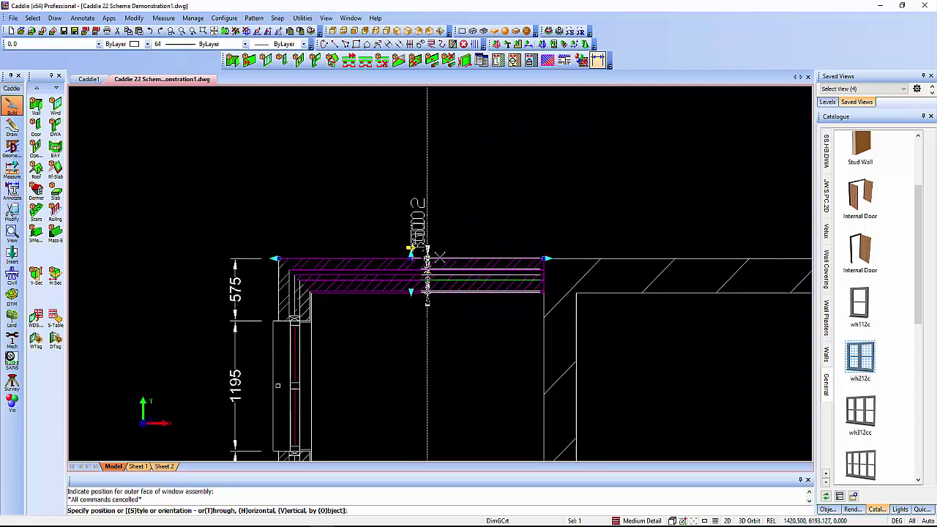
pyautogui.rightClick(438, 230)
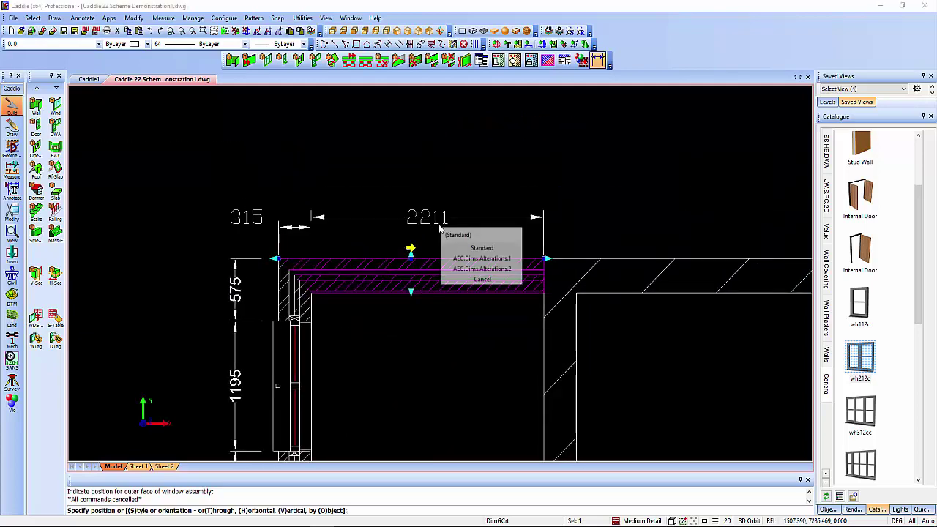
pyautogui.click(482, 258)
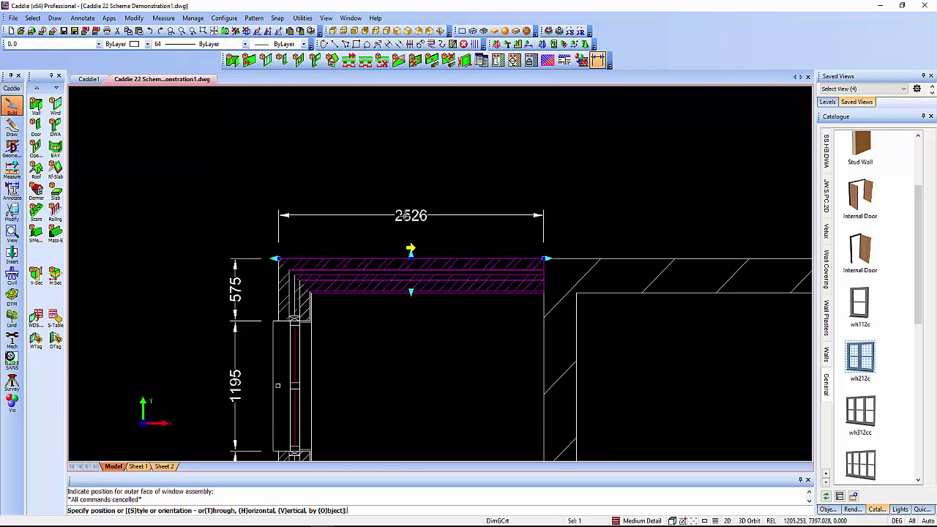
pyautogui.click(404, 216)
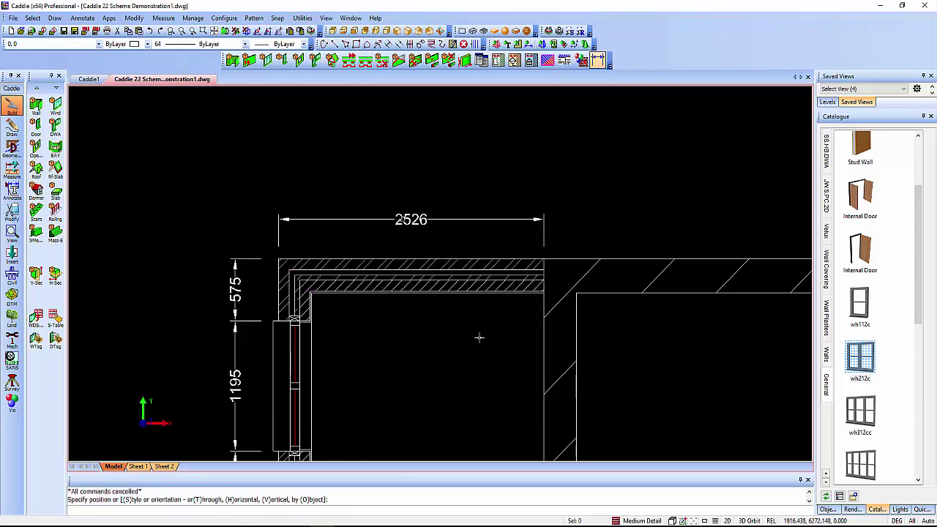
# Extend the 2526 top dimension with the neighbouring wall, adding 5443, 2334 and 1317.
pyautogui.click(432, 224)
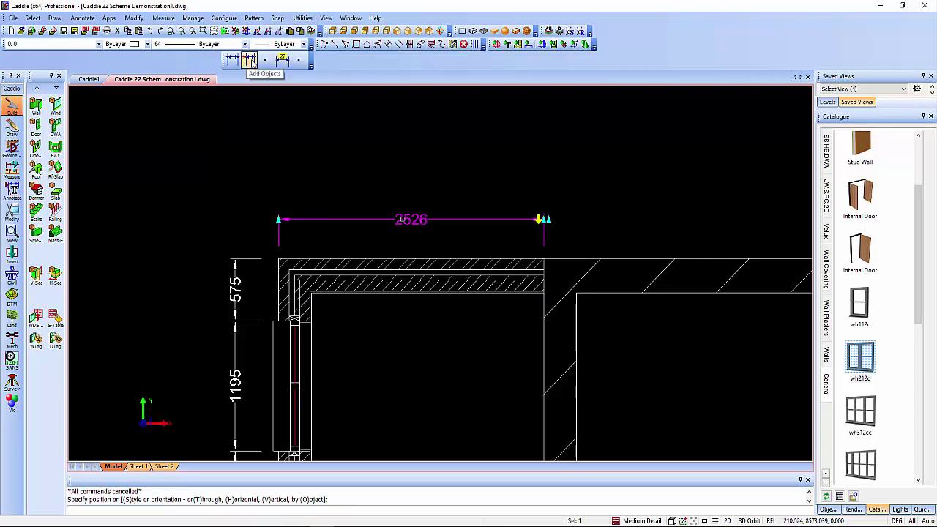
pyautogui.click(250, 61)
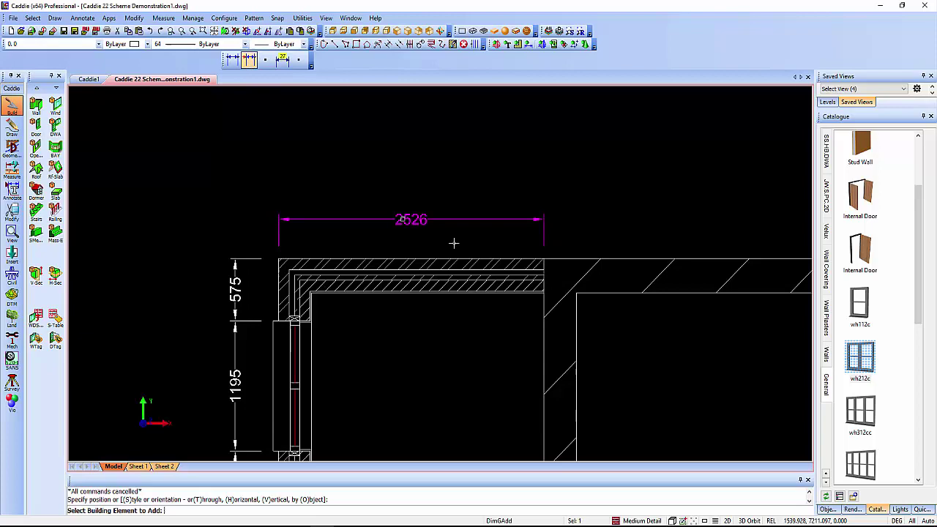
pyautogui.click(642, 256)
pyautogui.moveTo(764, 221)
pyautogui.mouseDown(button='middle')
pyautogui.moveTo(758, 234)
pyautogui.moveTo(347, 230)
pyautogui.mouseUp(button='middle')
pyautogui.moveTo(627, 254); pyautogui.dragTo(380, 230, button='middle')
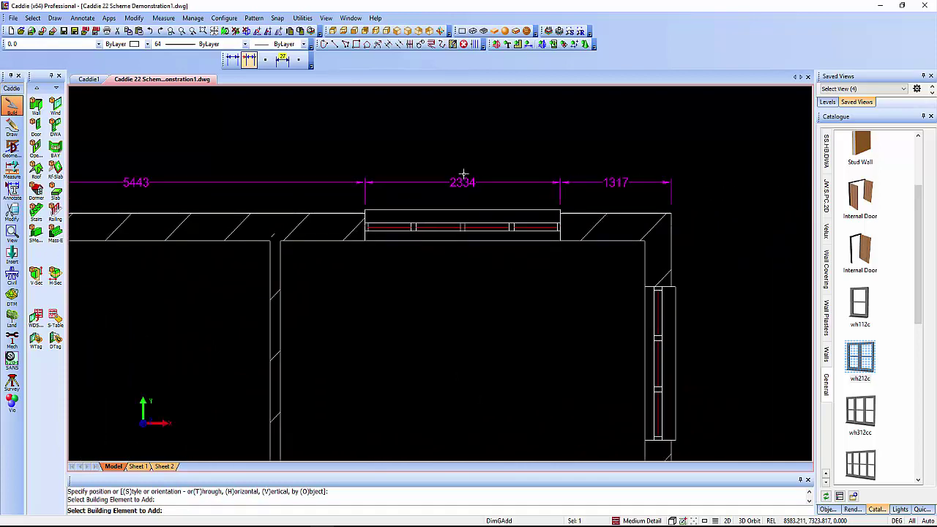
pyautogui.scroll(-3, 449, 270)
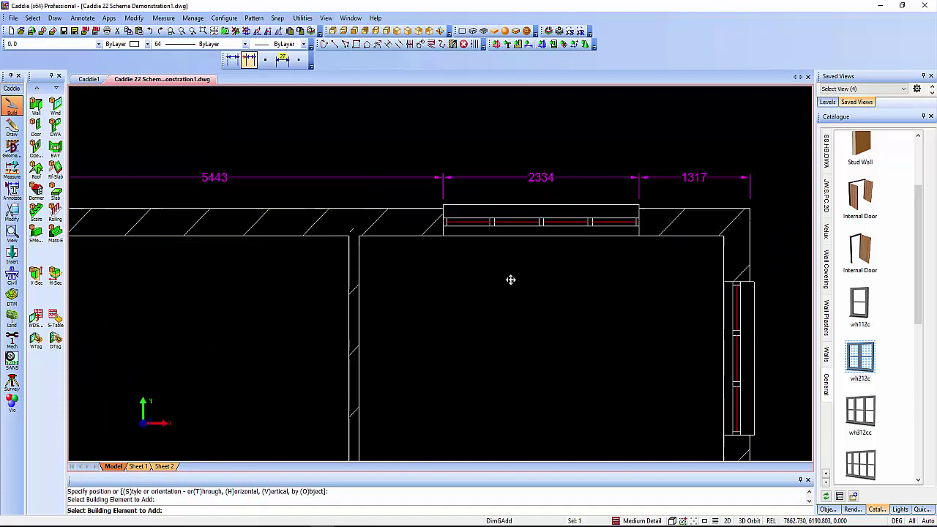
pyautogui.scroll(-1, 418, 277)
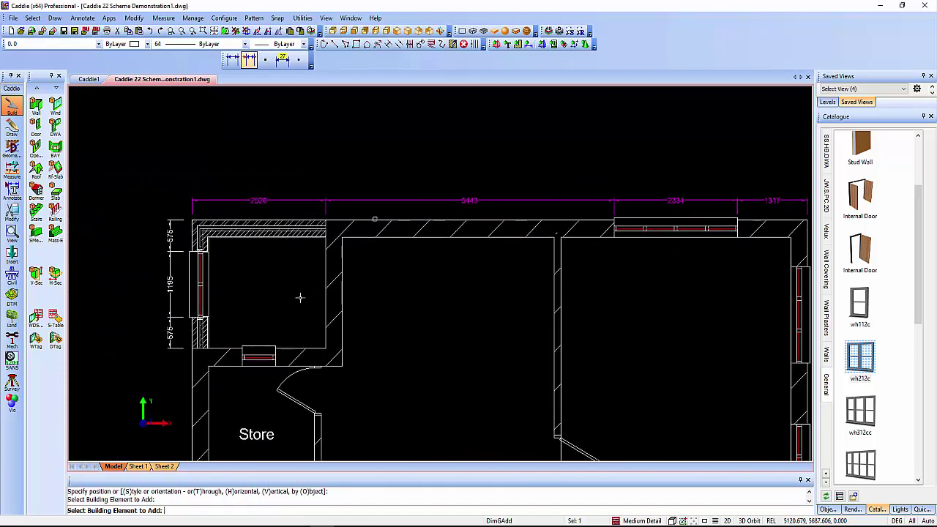
# Add the lower wall past the Store and WC to the left vertical dimension chain.
pyautogui.press('Escape')
pyautogui.moveTo(167, 281)
pyautogui.mouseDown(button='middle')
pyautogui.moveTo(235, 260)
pyautogui.moveTo(242, 268)
pyautogui.mouseUp(button='middle')
pyautogui.click(243, 267)
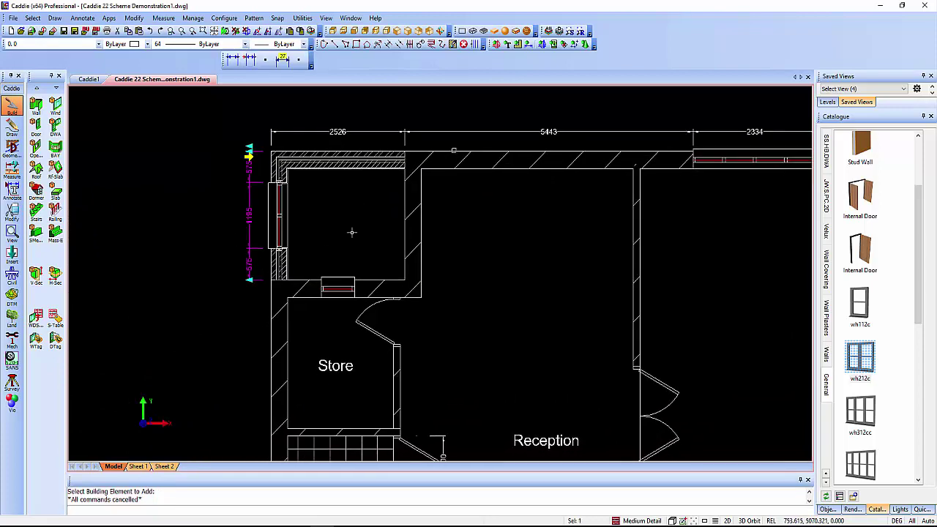
pyautogui.click(272, 354)
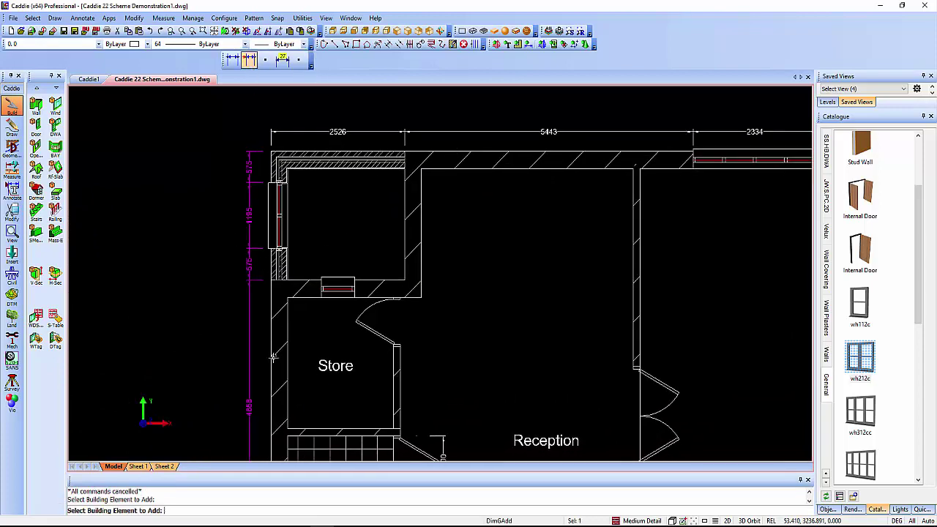
pyautogui.moveTo(359, 385)
pyautogui.mouseDown(button='middle')
pyautogui.moveTo(356, 264)
pyautogui.moveTo(340, 305)
pyautogui.mouseUp(button='middle')
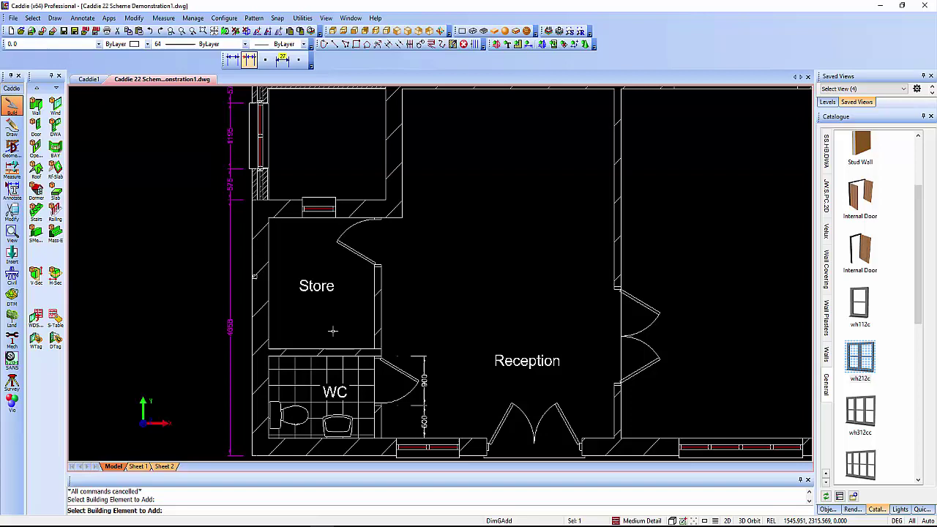
pyautogui.press('Escape')
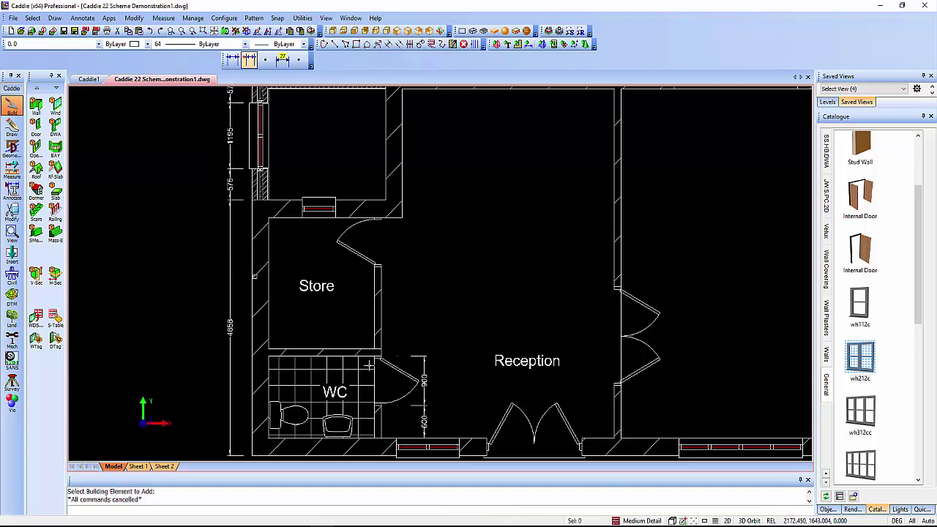
pyautogui.moveTo(327, 174); pyautogui.dragTo(322, 270, button='middle')
# Move the left-wall window down so its dimensions read 624 / 1195 / 525.
pyautogui.scroll(3, 264, 240)
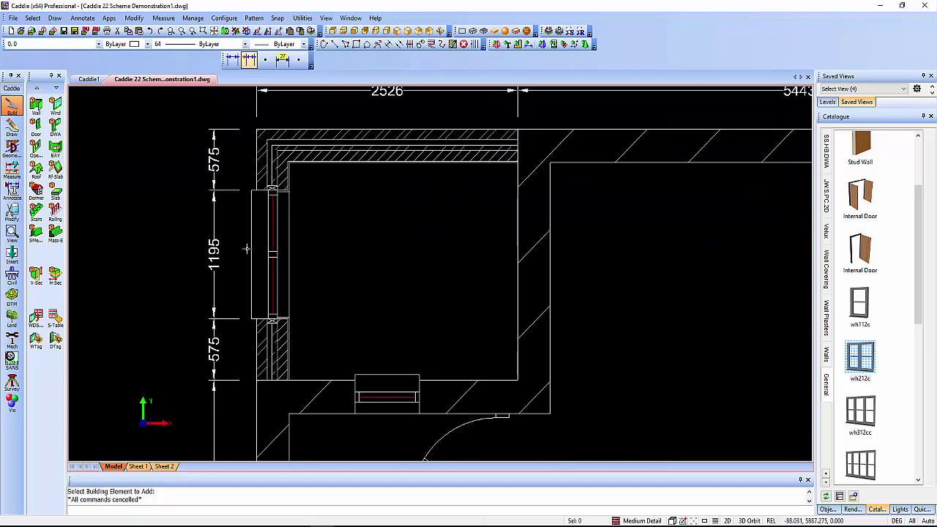
pyautogui.click(272, 257)
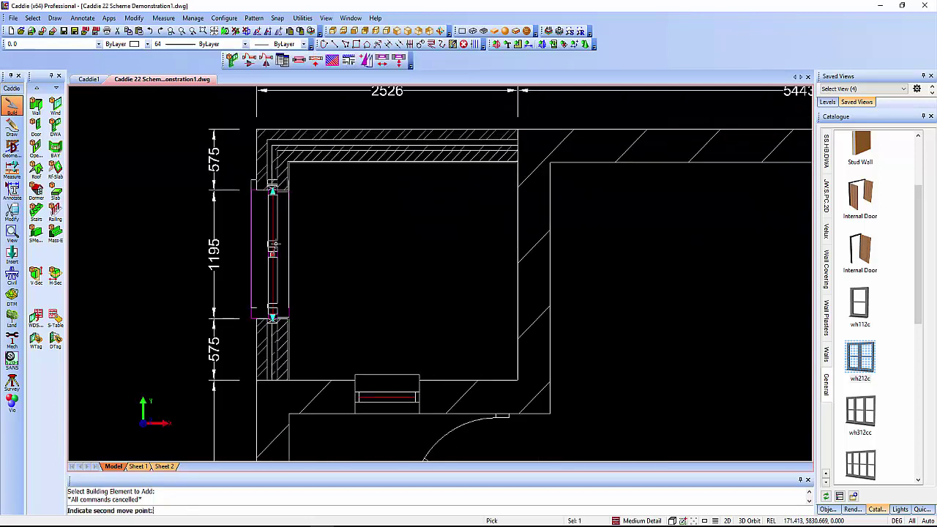
pyautogui.click(273, 253)
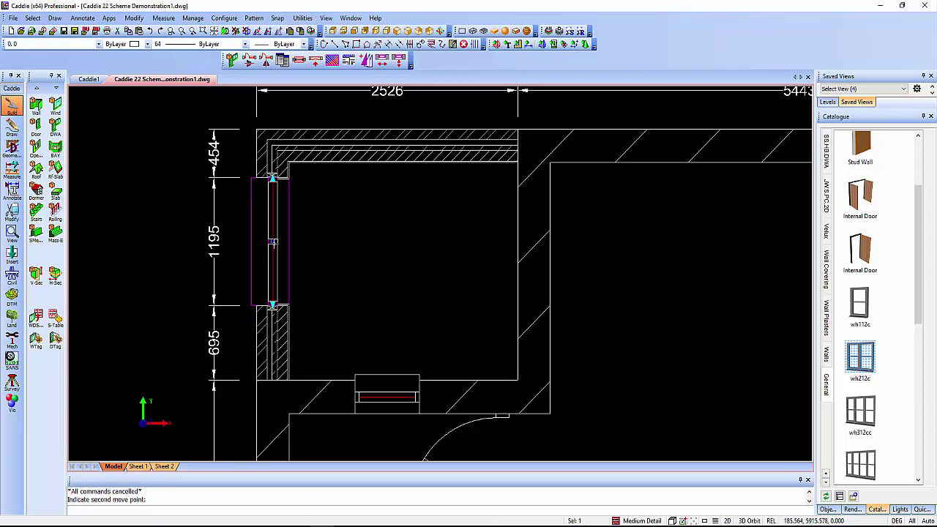
pyautogui.click(270, 262)
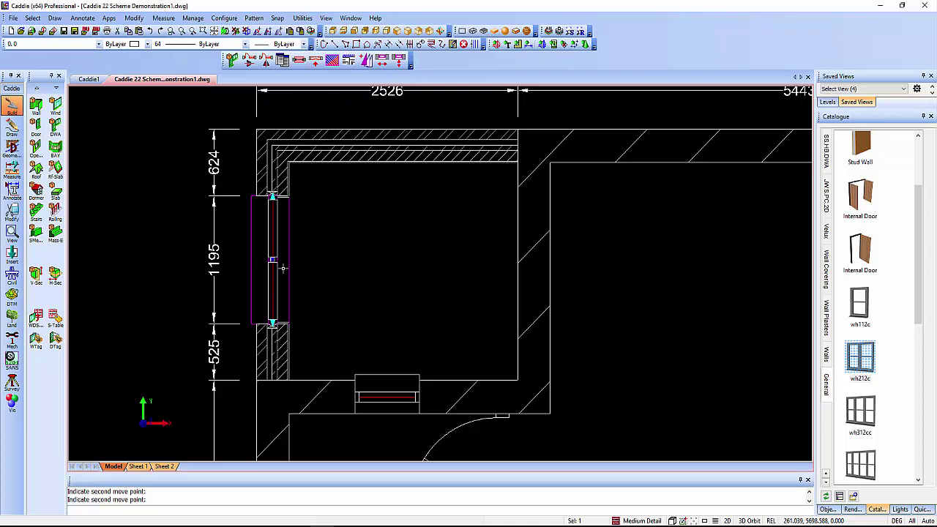
pyautogui.press('Escape')
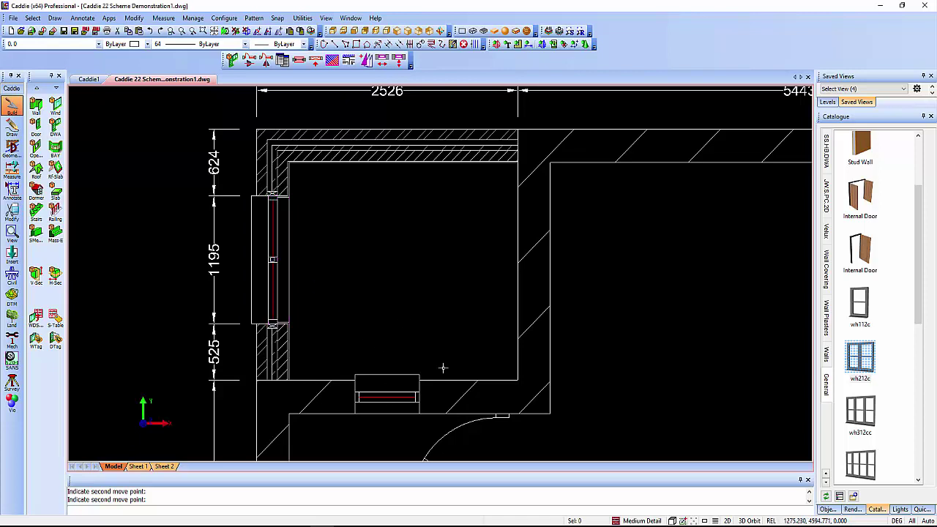
pyautogui.click(389, 378)
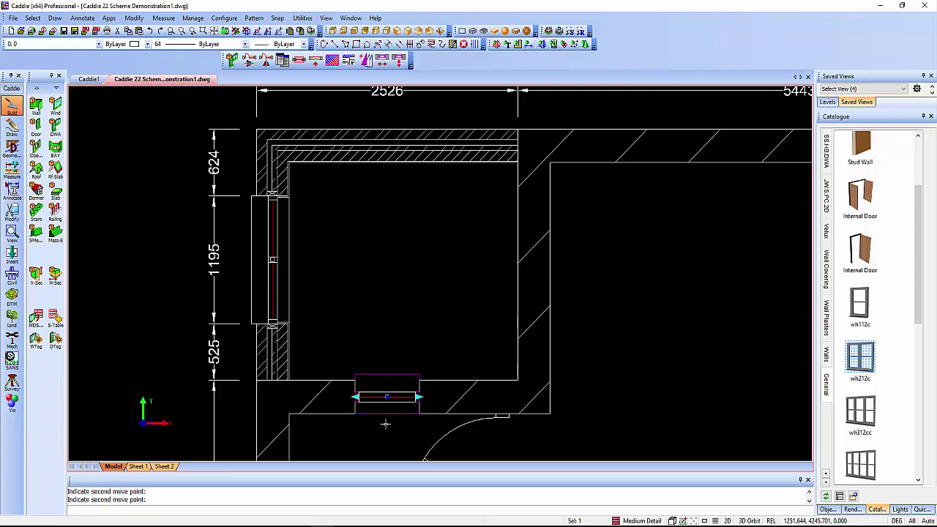
# Set the small window below the top-left room to the Window.Removed style.
pyautogui.click(827, 508)
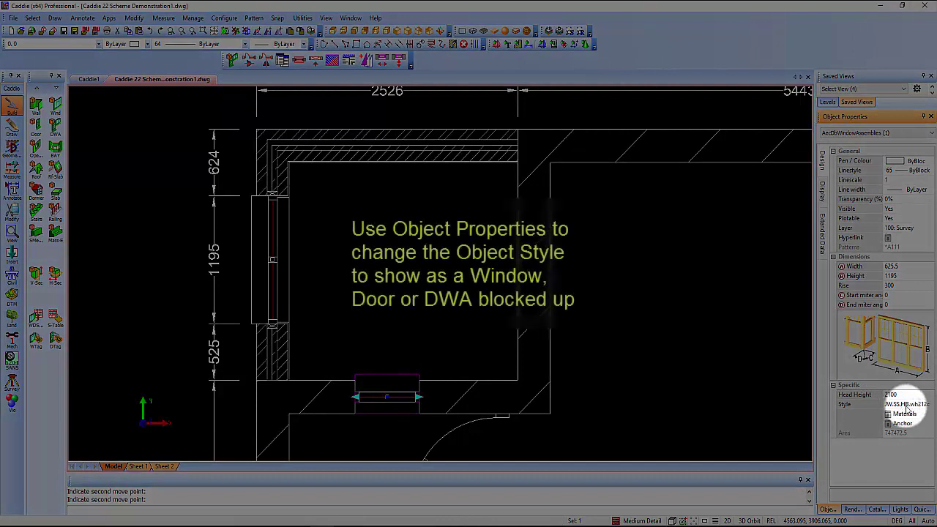
pyautogui.click(907, 404)
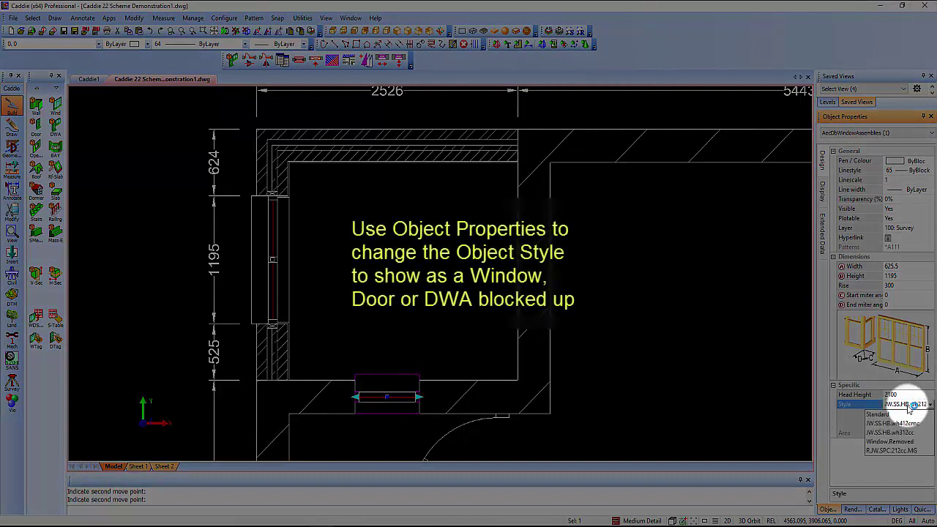
pyautogui.click(894, 441)
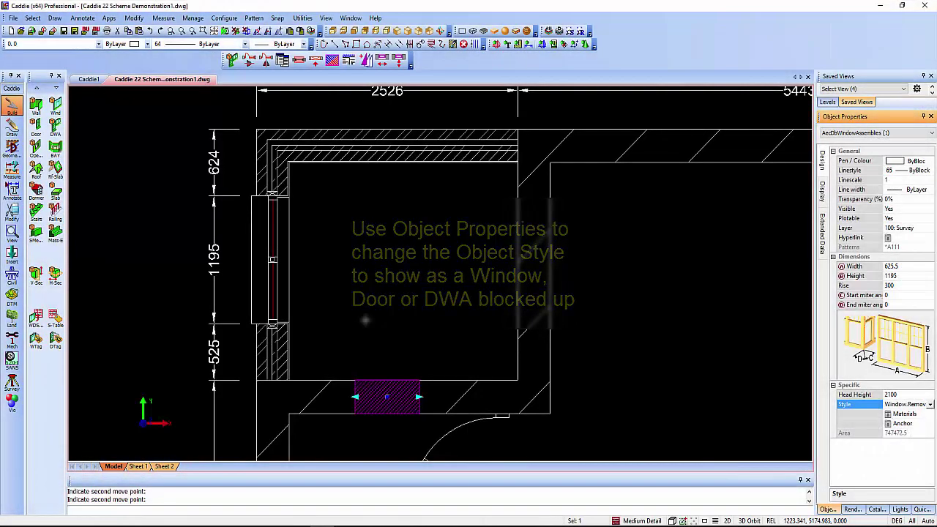
pyautogui.moveTo(444, 314); pyautogui.dragTo(425, 310, button='middle')
pyautogui.press('Escape')
# Set the 2334-wide top-wall window to the Window.Removed style.
pyautogui.moveTo(661, 318); pyautogui.dragTo(219, 349, button='middle')
pyautogui.click(705, 155)
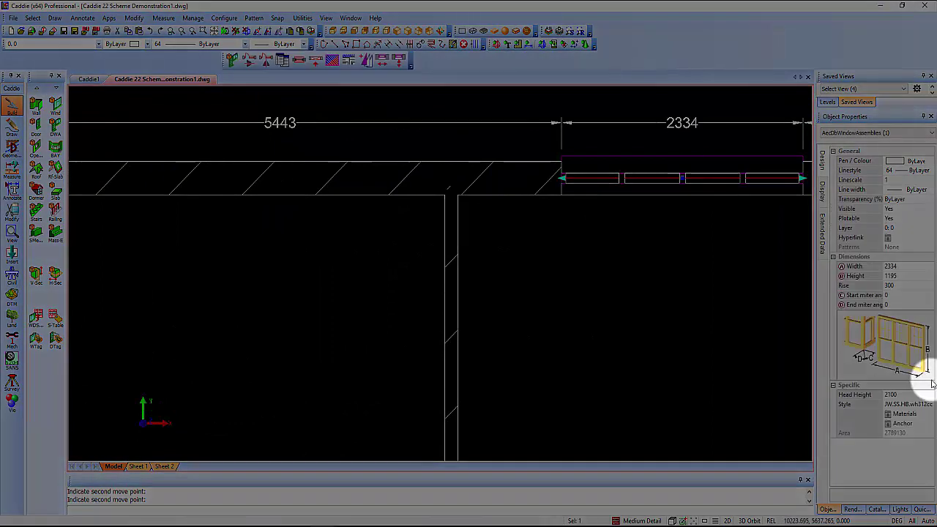
pyautogui.click(911, 404)
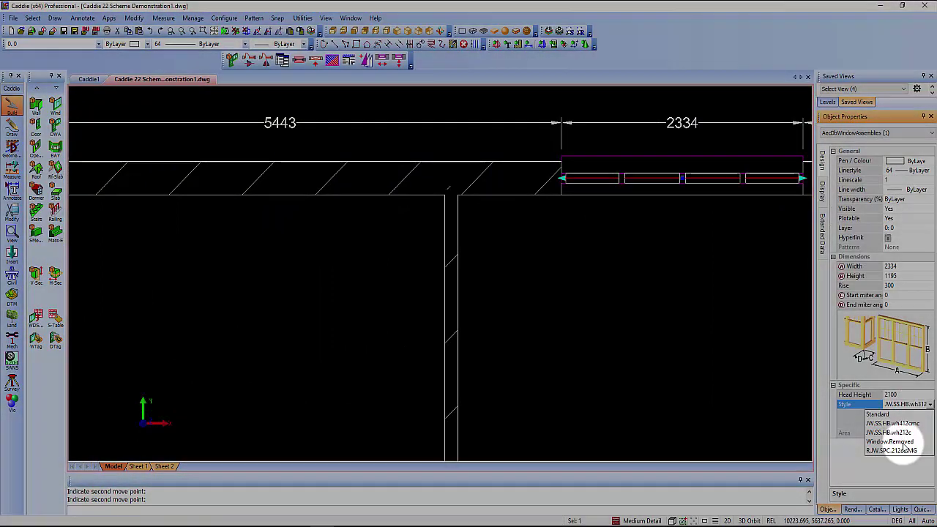
pyautogui.click(911, 424)
pyautogui.press('Escape')
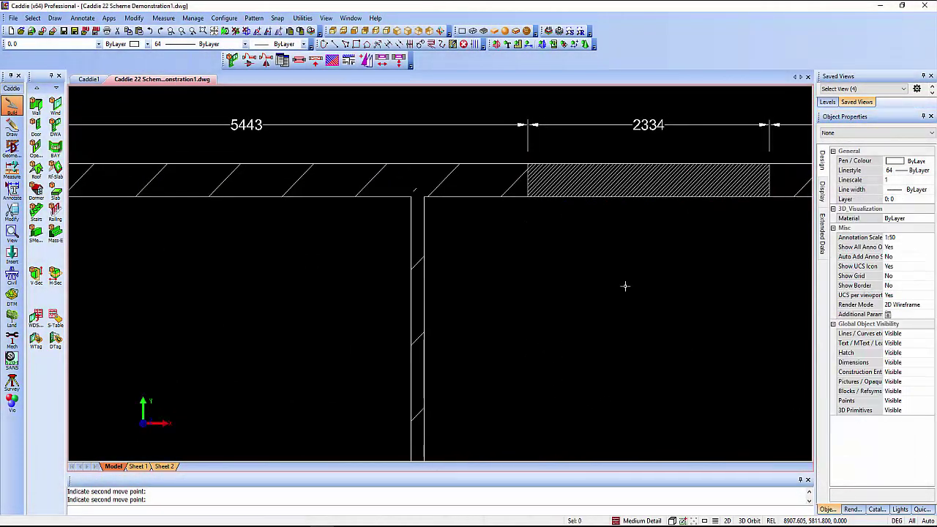
# Draw a dashed parallel construction line offset just inside the top wall of the rooms.
pyautogui.scroll(-2, 611, 286)
pyautogui.scroll(-2, 570, 300)
pyautogui.scroll(1, 593, 270)
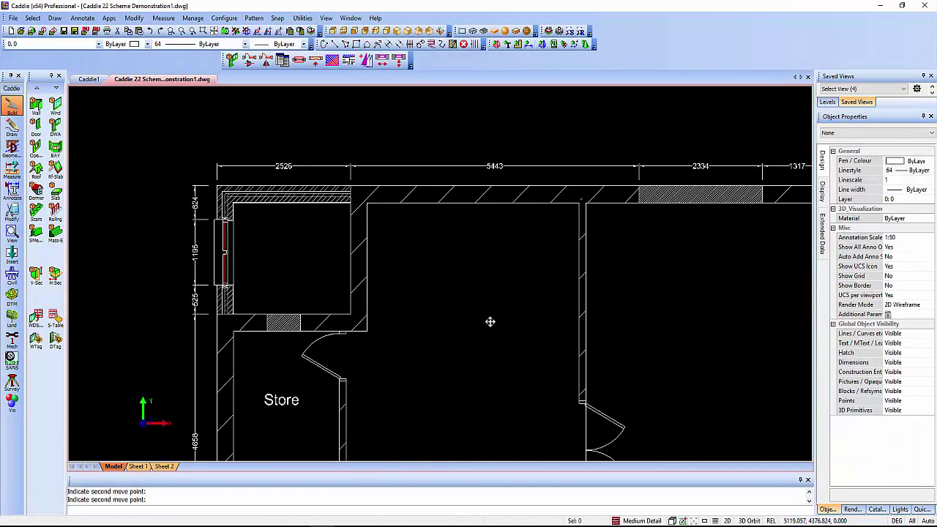
pyautogui.scroll(1, 439, 311)
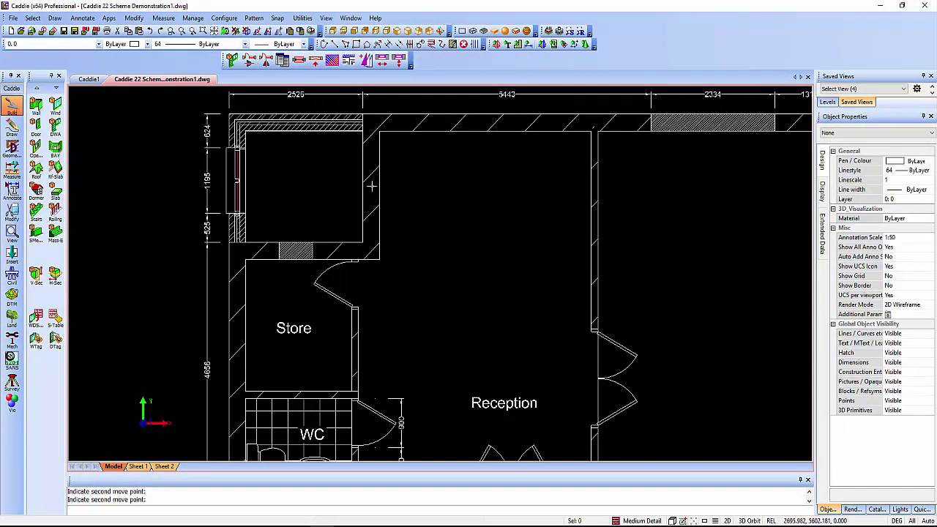
pyautogui.scroll(-1, 371, 187)
pyautogui.scroll(3, 365, 303)
pyautogui.moveTo(349, 224); pyautogui.dragTo(468, 224, button='middle')
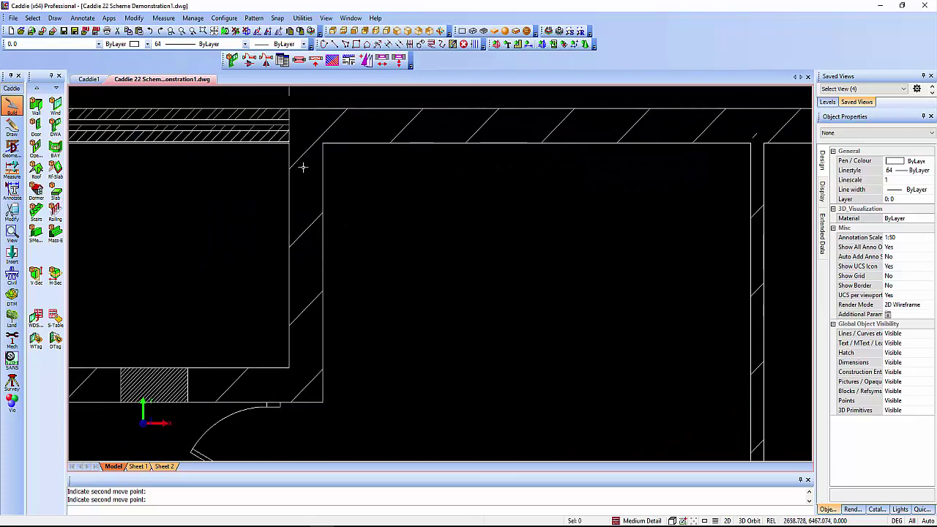
pyautogui.click(11, 147)
pyautogui.click(55, 126)
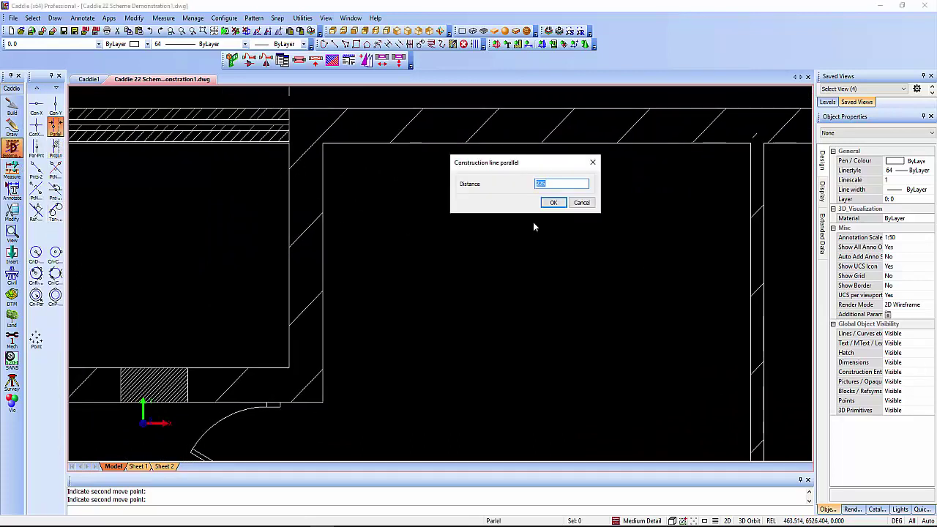
pyautogui.click(539, 202)
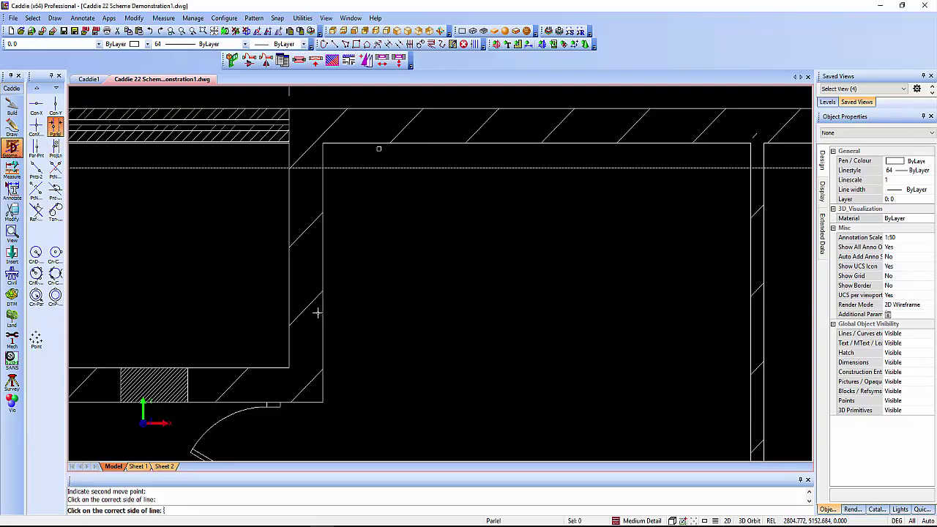
pyautogui.press('Escape')
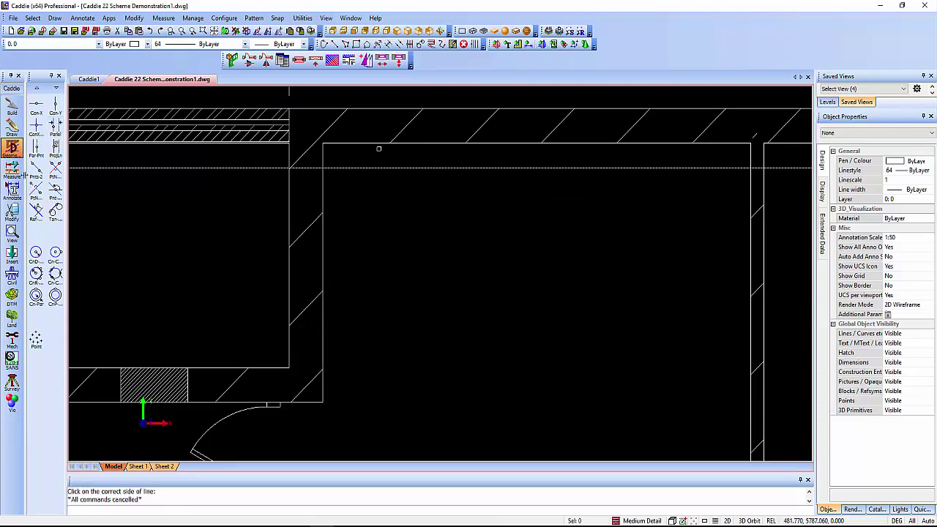
# Cut a 2100-high opening in the dividing wall, from the construction line to the wall end.
pyautogui.click(289, 210)
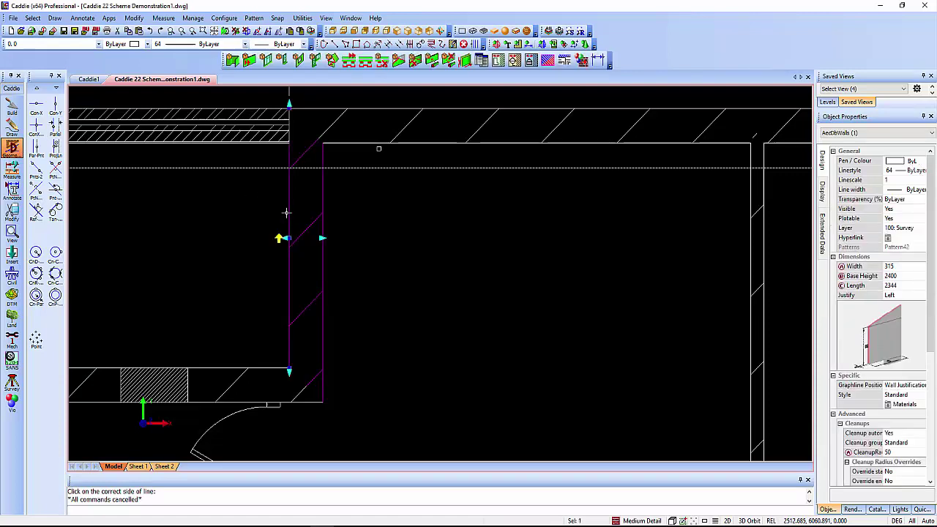
pyautogui.click(300, 60)
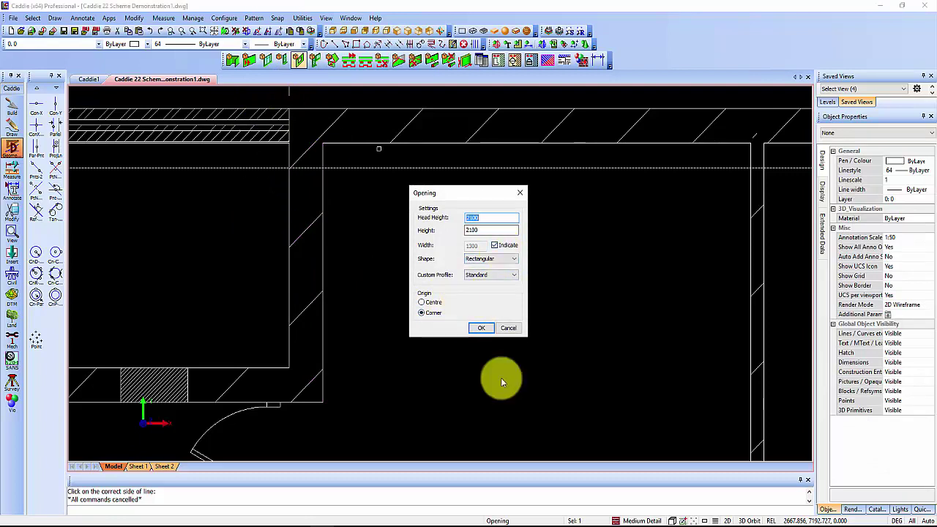
pyautogui.click(484, 328)
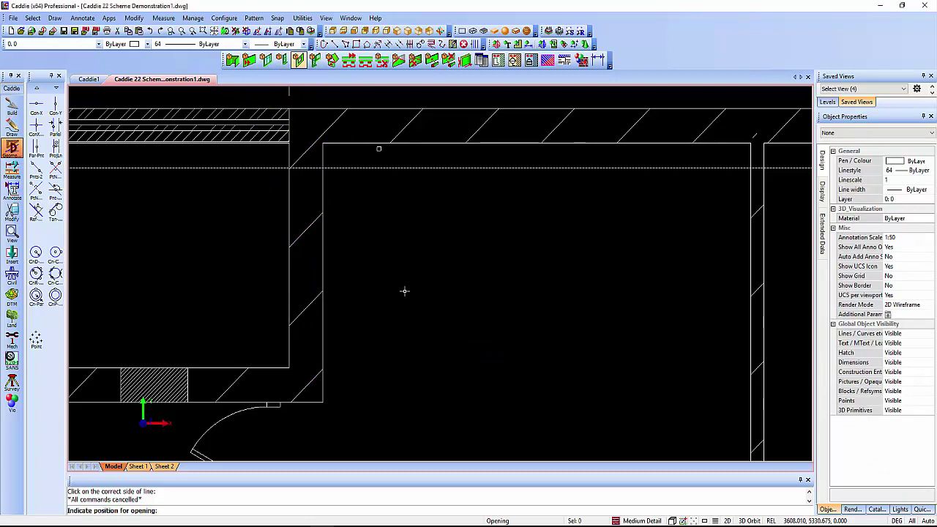
pyautogui.rightClick(384, 240)
pyautogui.click(418, 275)
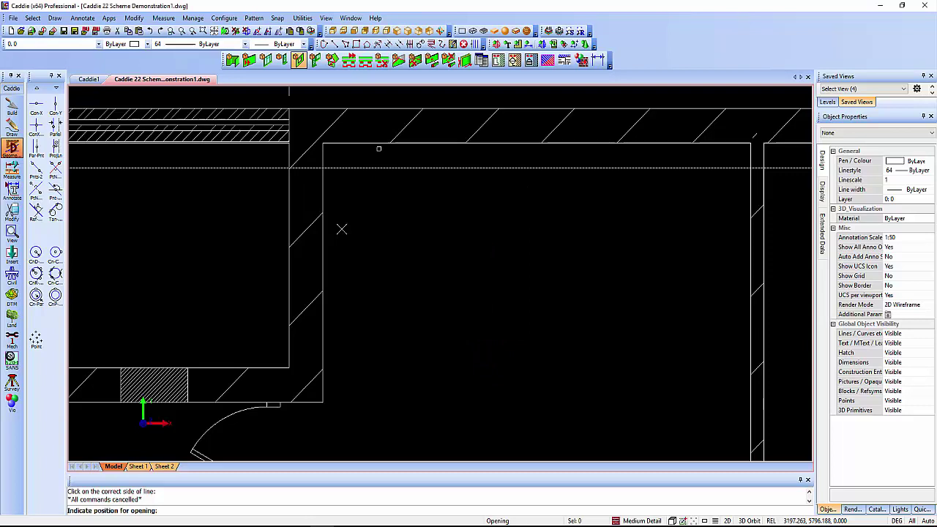
pyautogui.click(290, 168)
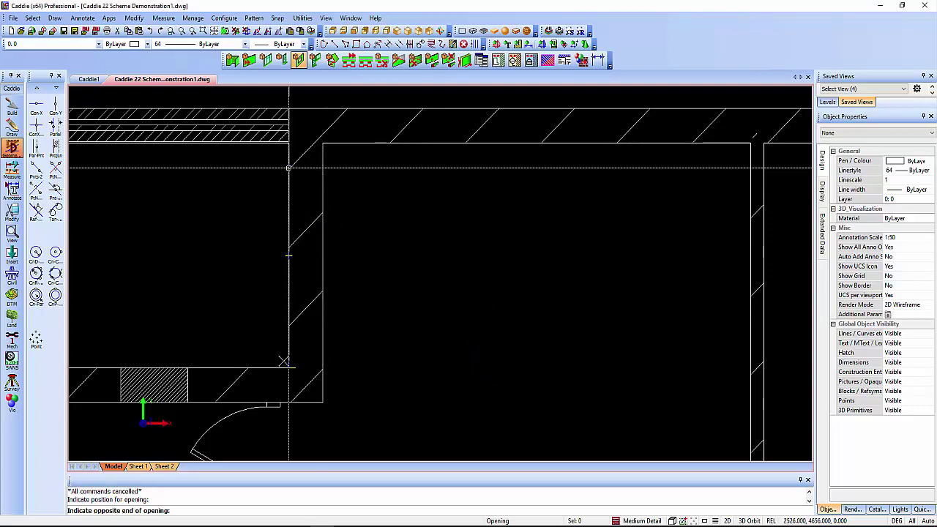
pyautogui.click(288, 367)
pyautogui.press('Escape')
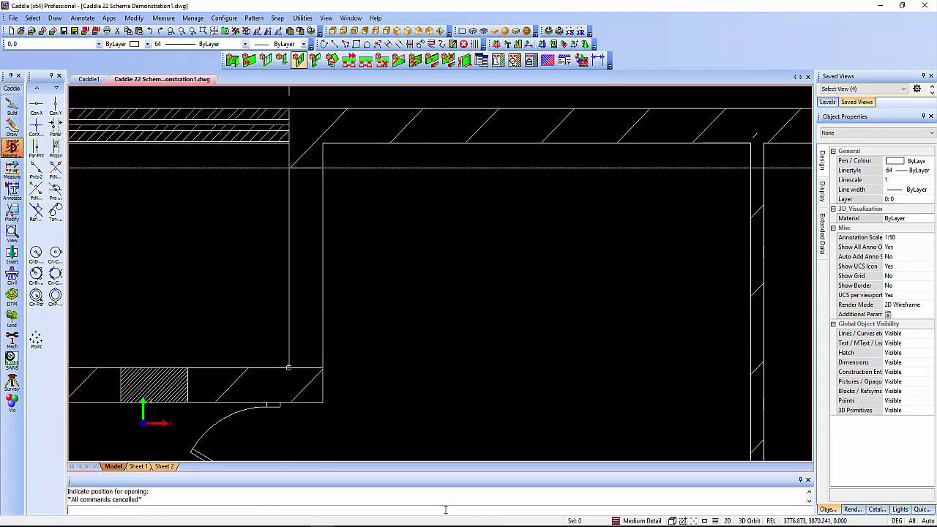
pyautogui.click(247, 30)
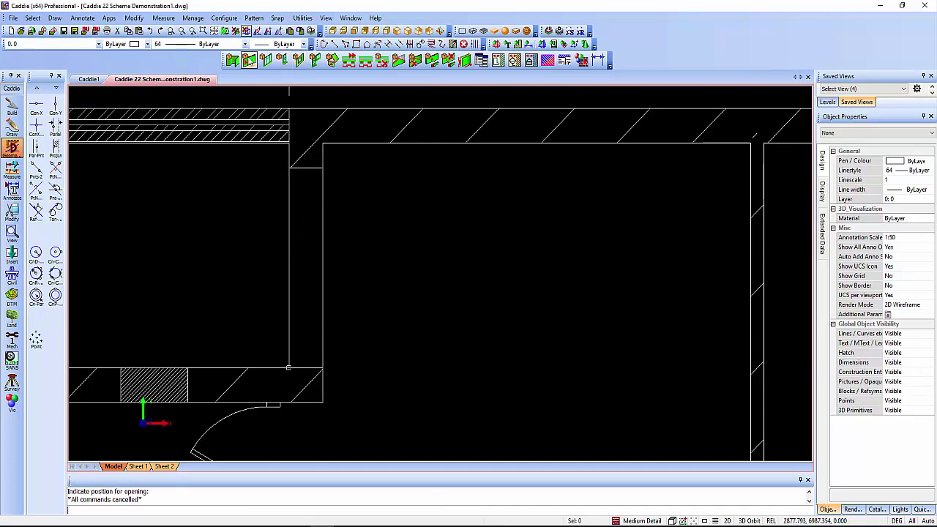
# Put the wall opening on layer 107: Demolition and recentre the view on the meeting room.
pyautogui.click(321, 229)
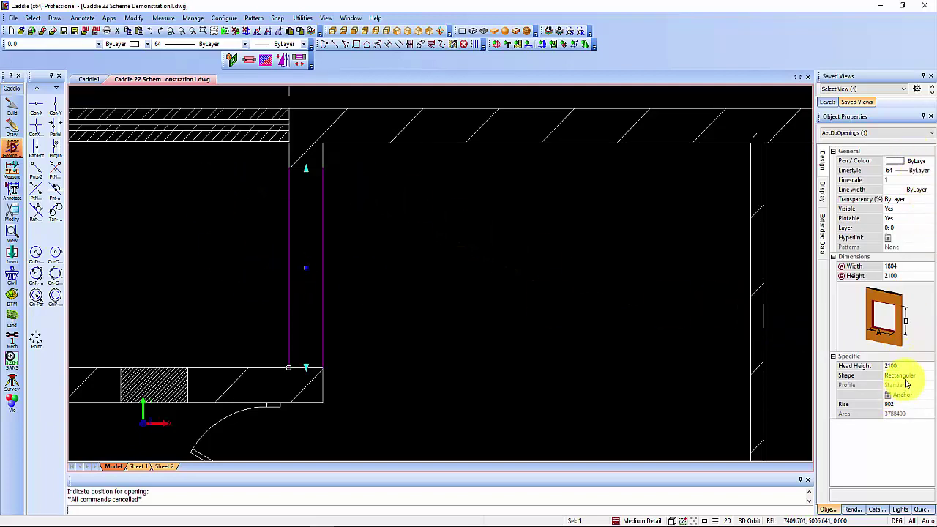
pyautogui.click(919, 228)
pyautogui.click(925, 228)
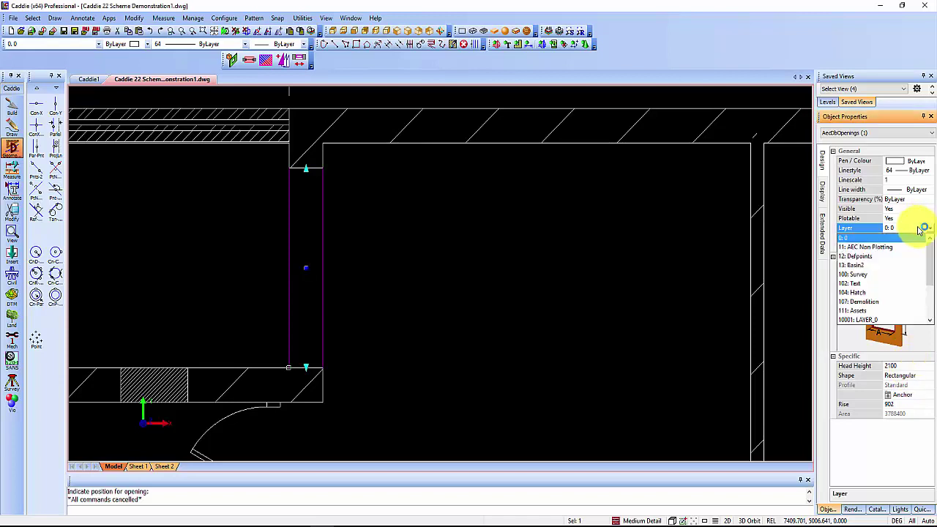
pyautogui.click(864, 301)
pyautogui.click(518, 308)
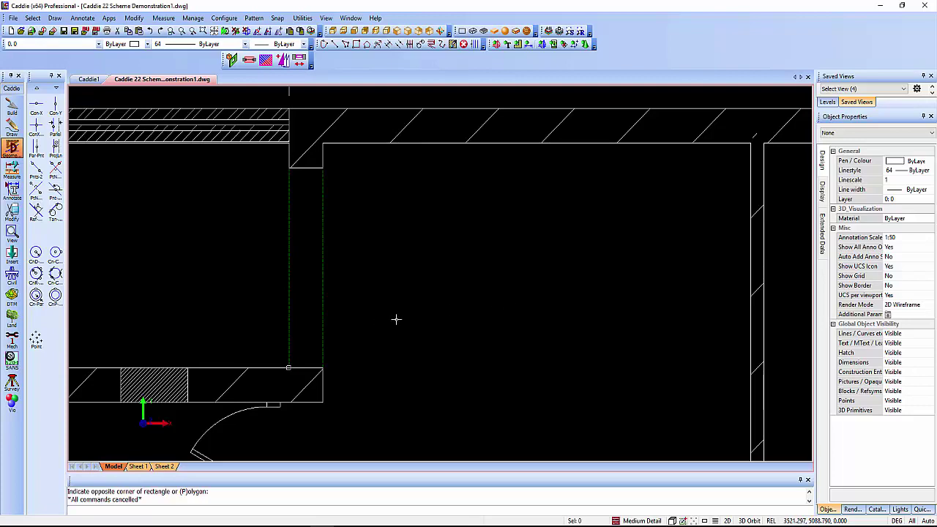
pyautogui.scroll(-1, 396, 319)
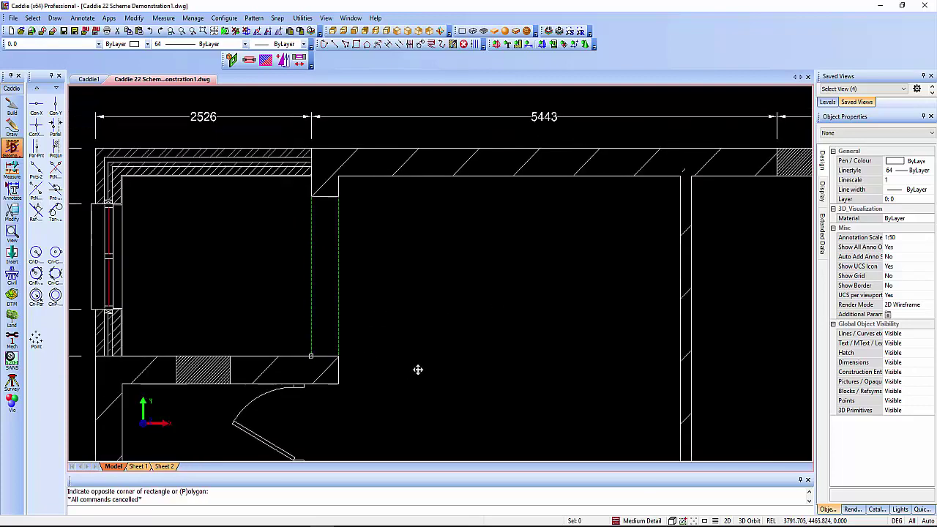
pyautogui.moveTo(420, 371); pyautogui.dragTo(374, 341, button='middle')
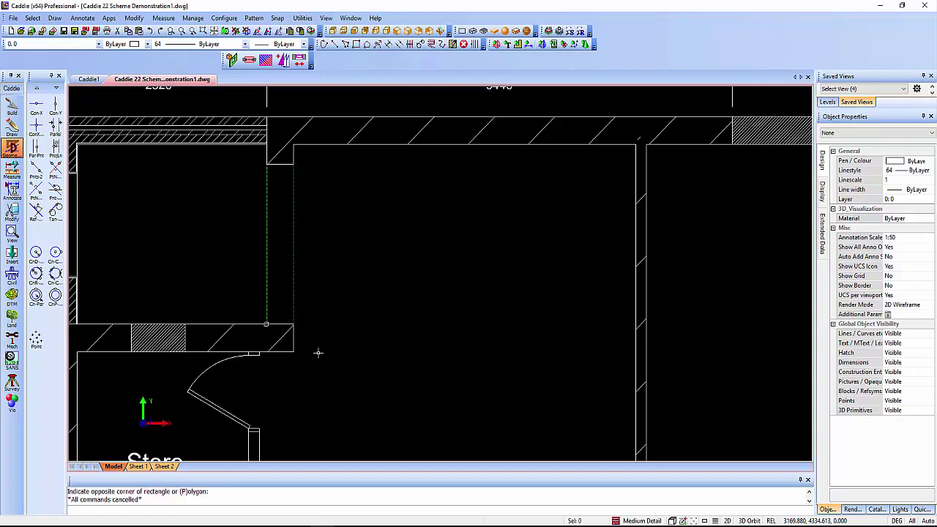
# Draw a Stud Wall along the meeting room's bottom edge, from the bottom-left corner to the right wall.
pyautogui.click(877, 509)
pyautogui.scroll(2, 849, 287)
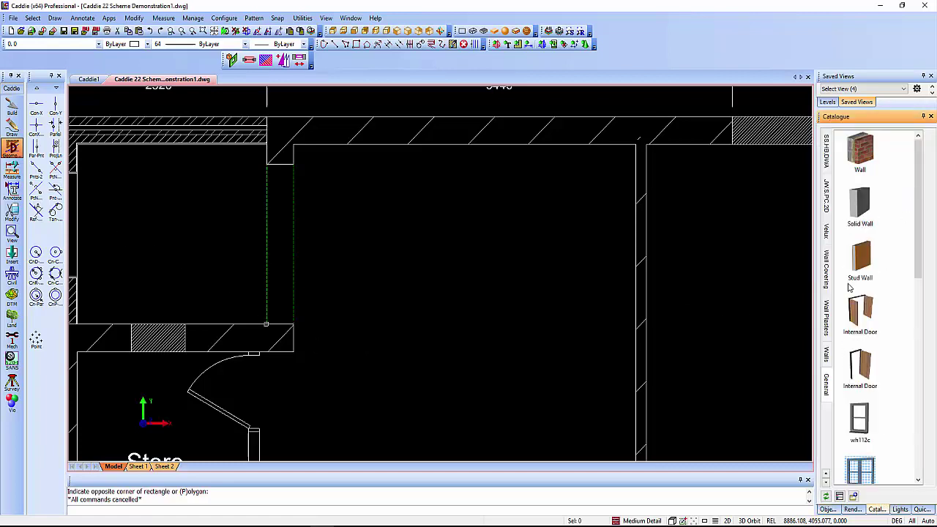
pyautogui.click(863, 269)
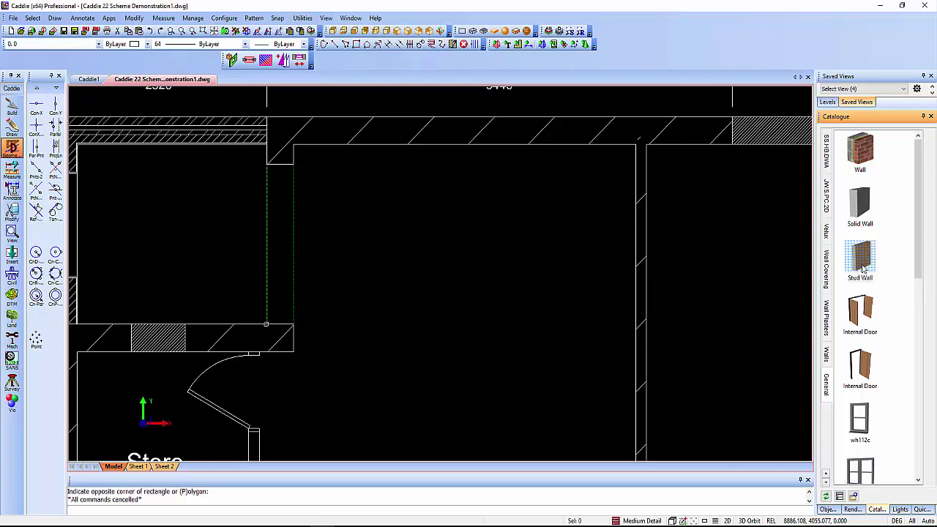
pyautogui.moveTo(863, 270); pyautogui.dragTo(429, 300)
pyautogui.rightClick(429, 299)
pyautogui.click(508, 330)
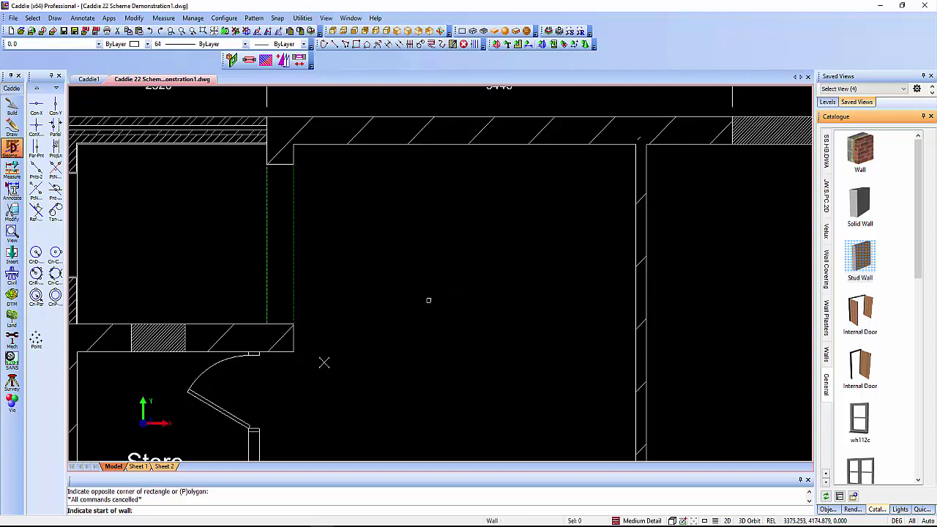
pyautogui.click(294, 353)
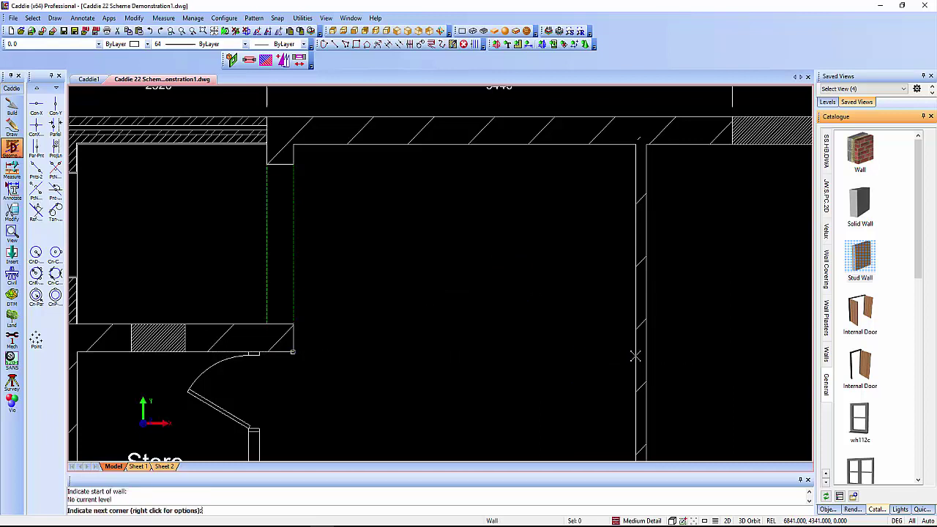
pyautogui.click(633, 354)
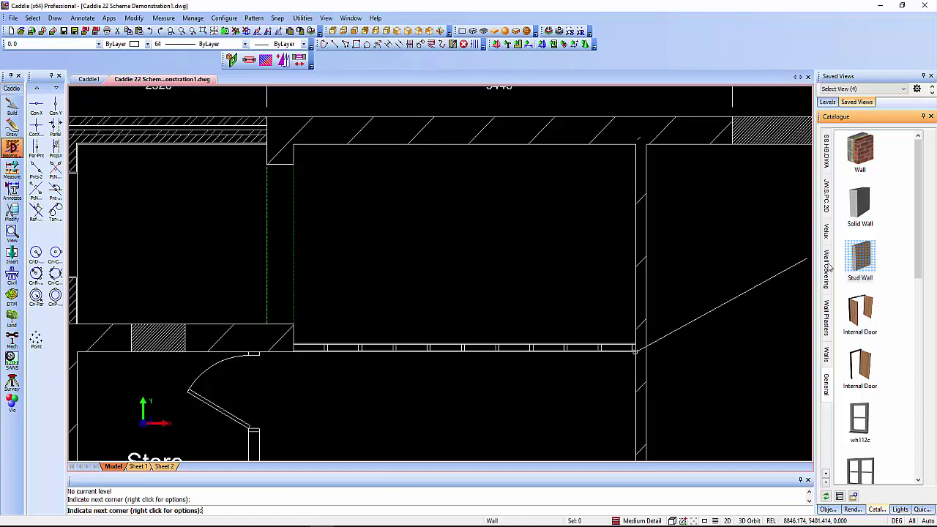
# Add a vertical Stud Wall partition from the top wall down to the new bottom wall.
pyautogui.moveTo(867, 260)
pyautogui.mouseDown()
pyautogui.moveTo(734, 259)
pyautogui.moveTo(523, 236)
pyautogui.mouseUp()
pyautogui.click(464, 144)
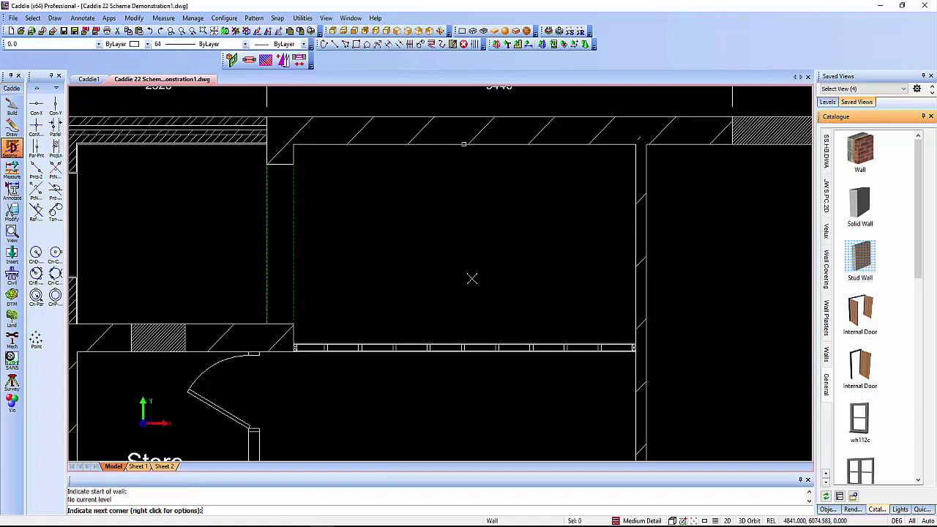
pyautogui.click(465, 340)
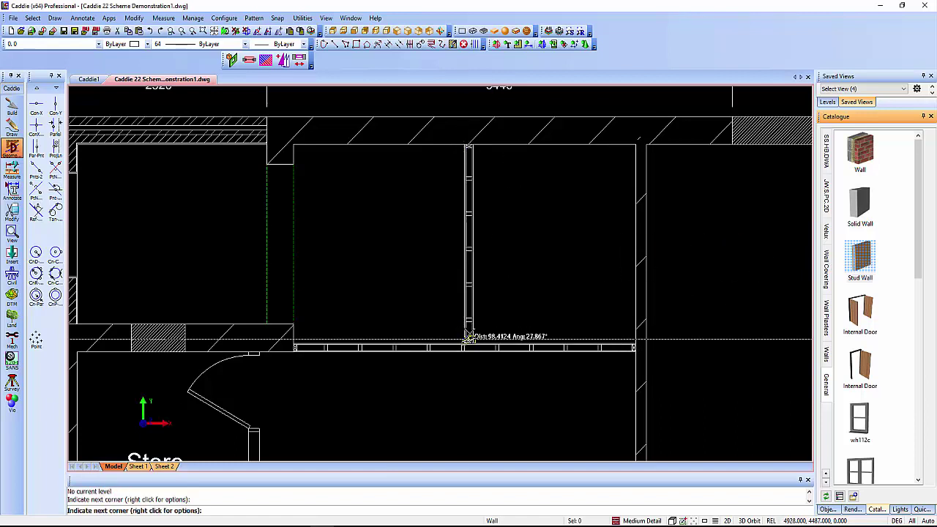
pyautogui.press('Escape')
pyautogui.click(525, 349)
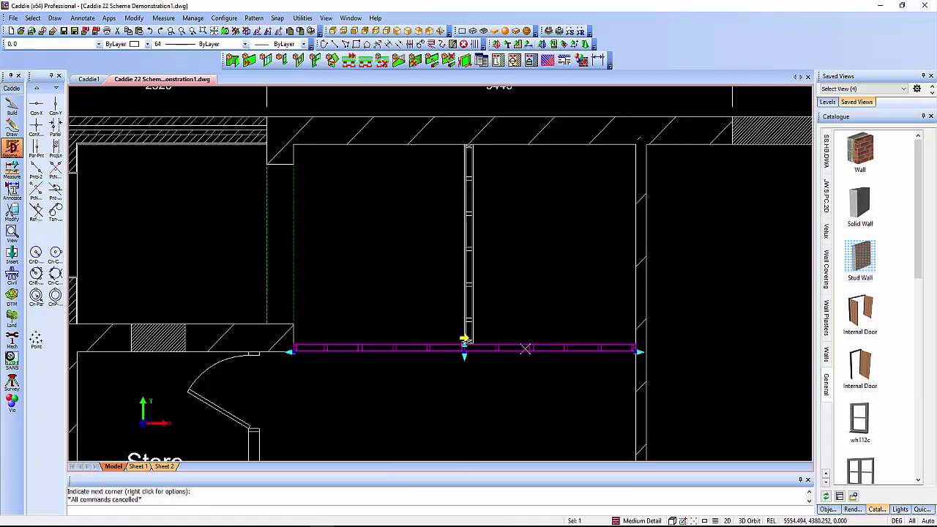
# Add a 4000 wall dimension just beneath the horizontal stud wall.
pyautogui.rightClick(524, 306)
pyautogui.click(540, 205)
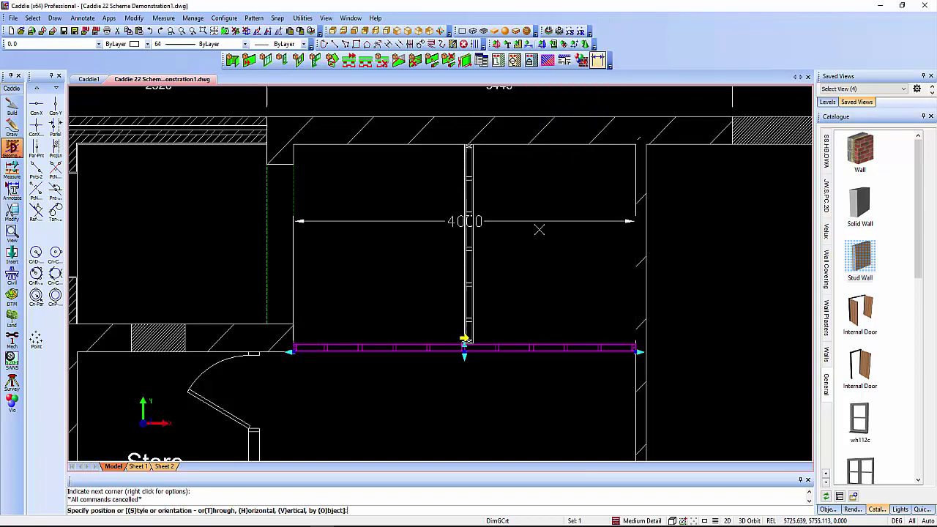
pyautogui.rightClick(524, 272)
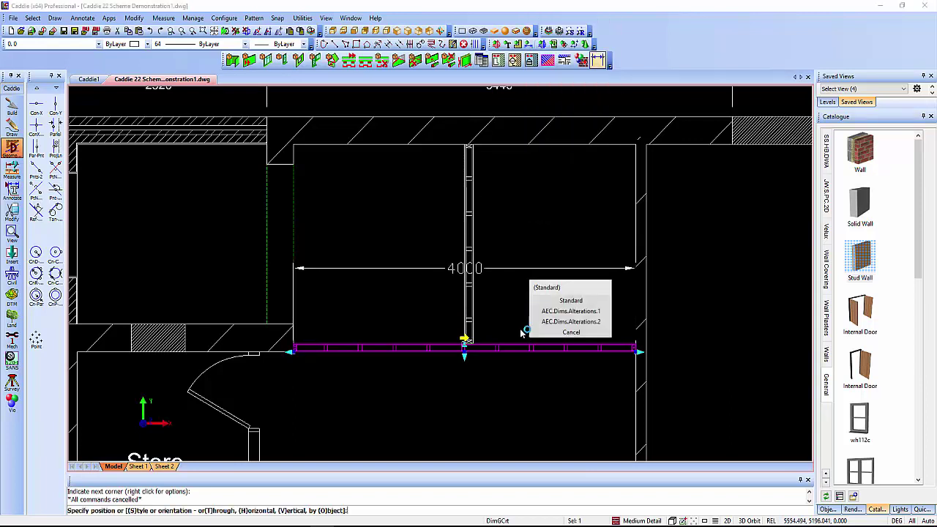
pyautogui.click(569, 312)
pyautogui.click(508, 375)
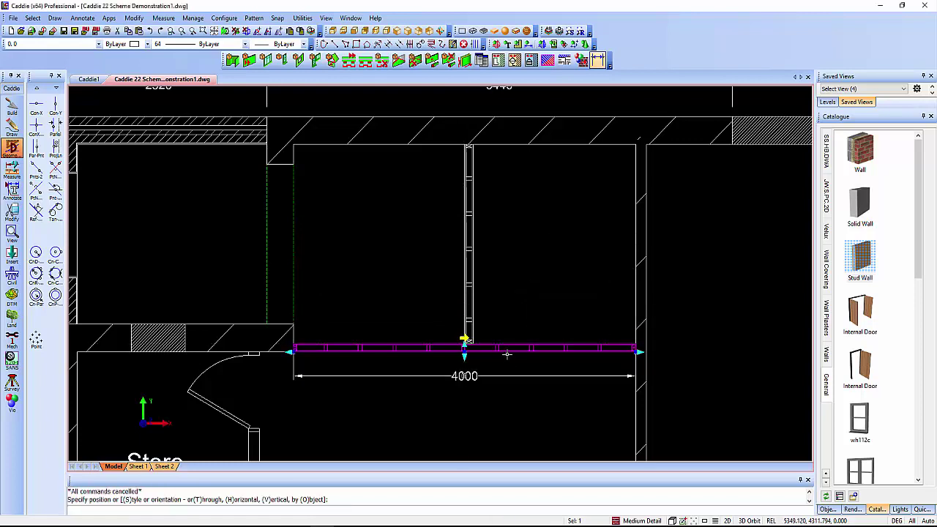
pyautogui.press('Escape')
pyautogui.scroll(2, 496, 333)
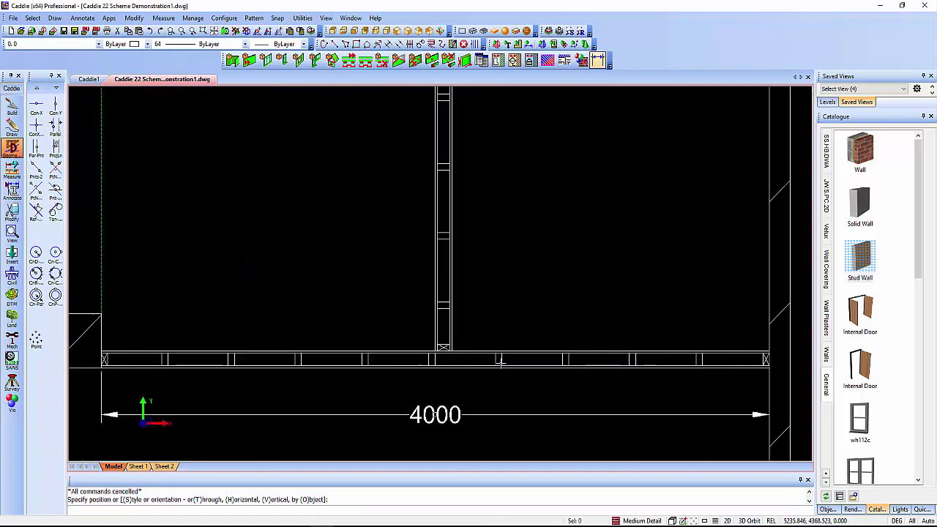
# Insert two Internal Doors in the bottom stud wall, each 225 from the partition, swinging into the rooms.
pyautogui.scroll(2, 468, 329)
pyautogui.moveTo(864, 374); pyautogui.dragTo(512, 261)
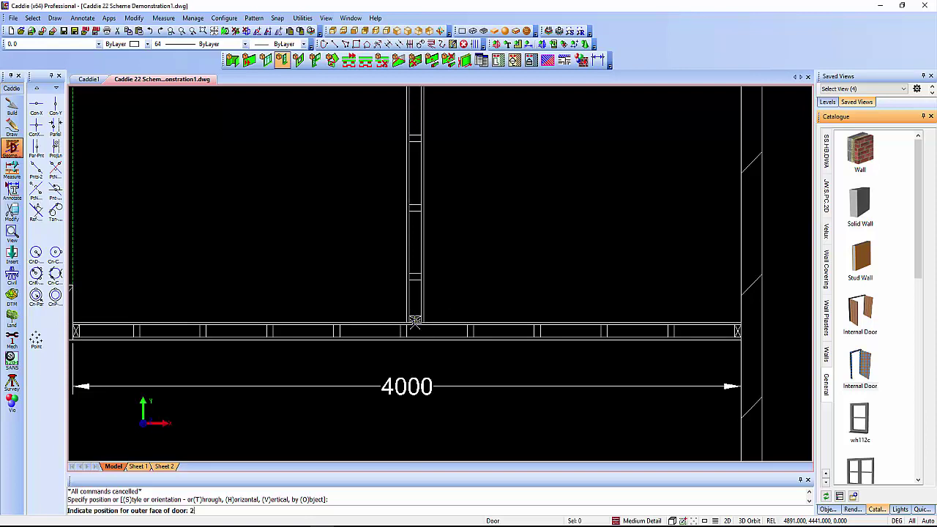
pyautogui.press('Return')
pyautogui.click(515, 327)
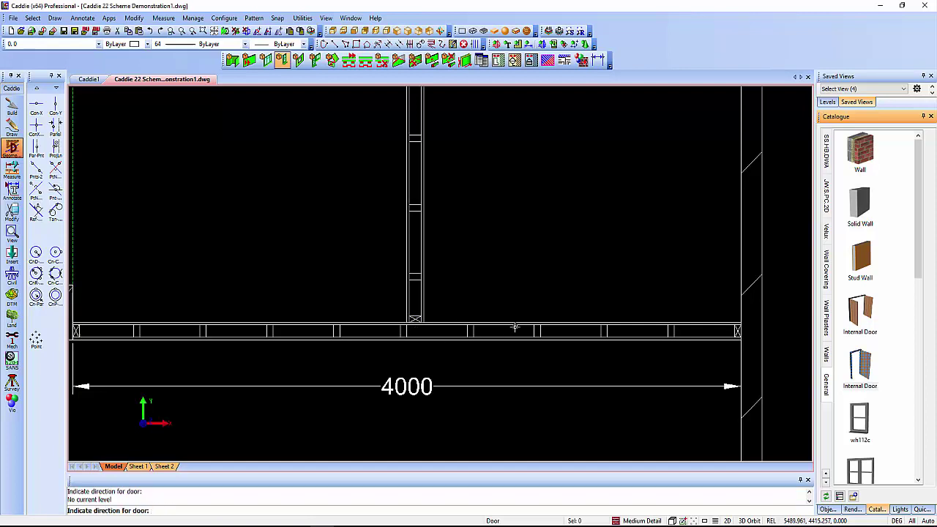
pyautogui.click(825, 355)
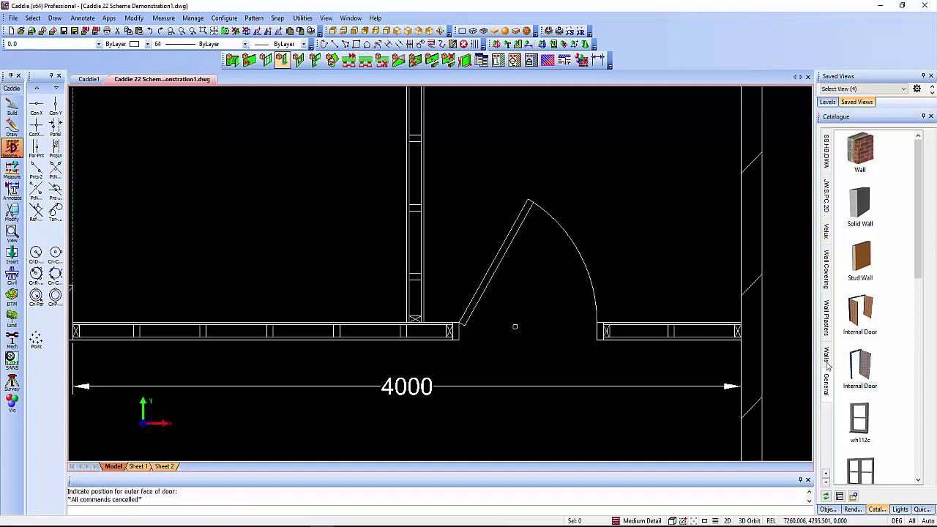
pyautogui.click(860, 363)
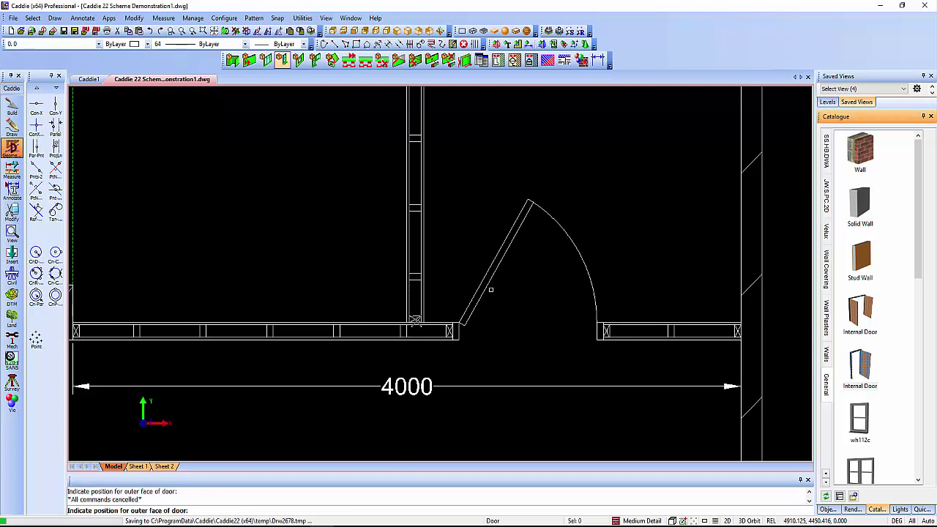
pyautogui.write('225')
pyautogui.press('Return')
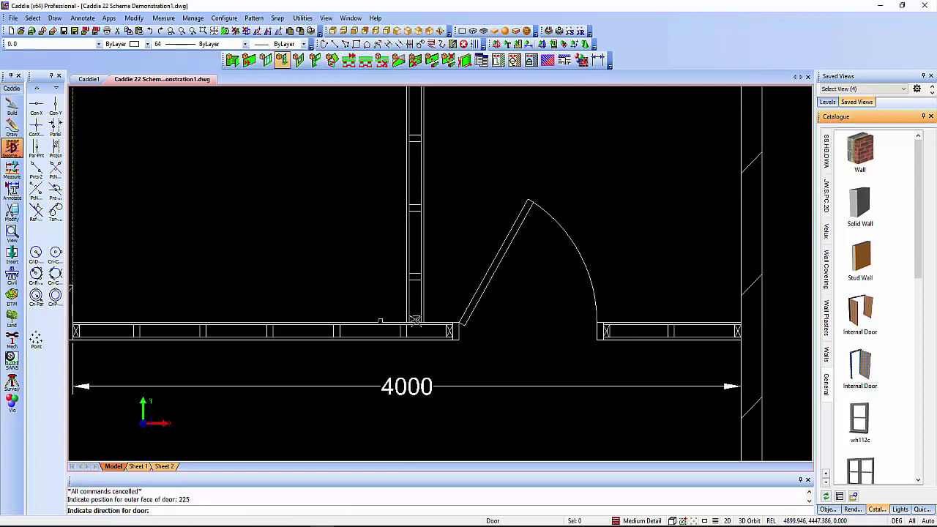
pyautogui.click(287, 321)
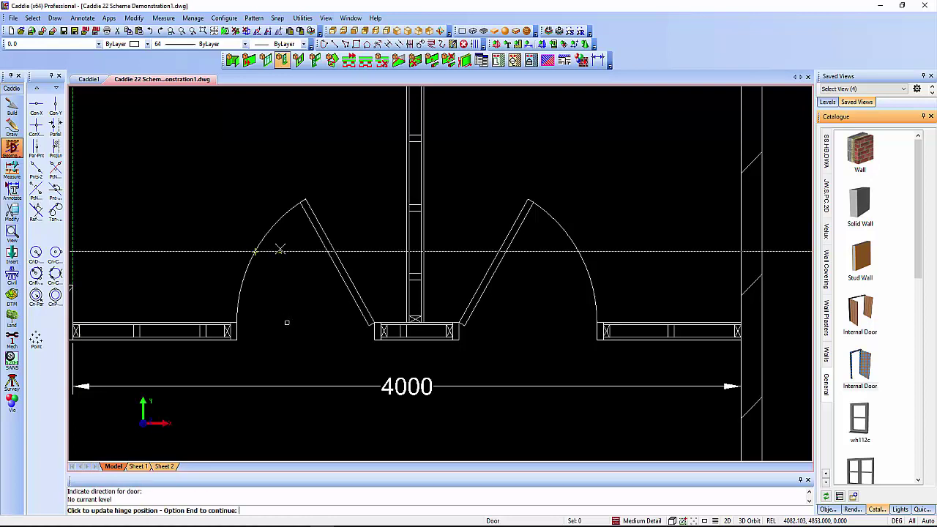
pyautogui.press('Escape')
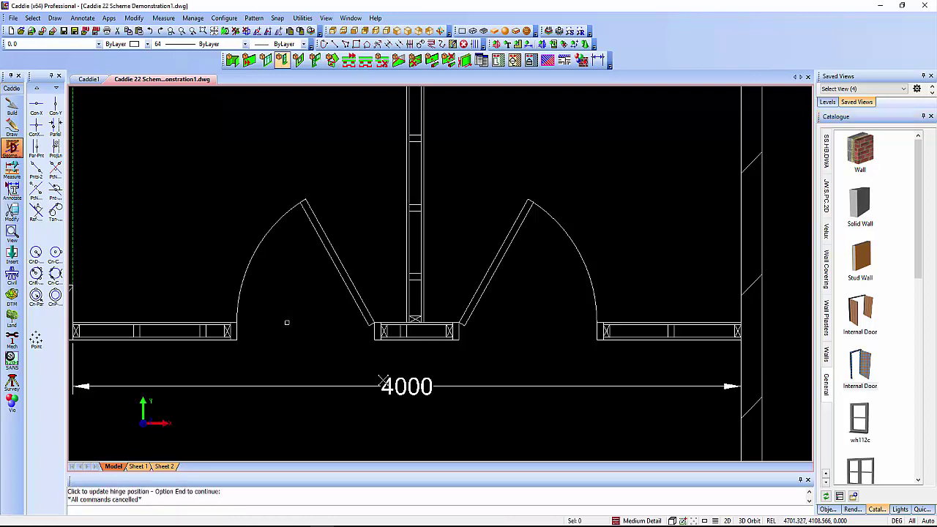
# Place an Office Desk with chair at the top-wall corner of each of the two offices.
pyautogui.click(225, 30)
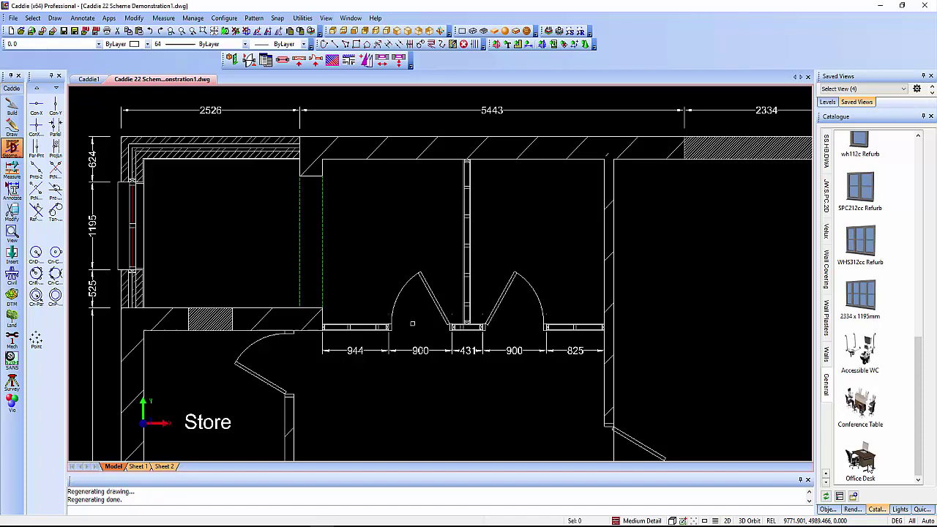
pyautogui.moveTo(859, 457); pyautogui.dragTo(396, 241)
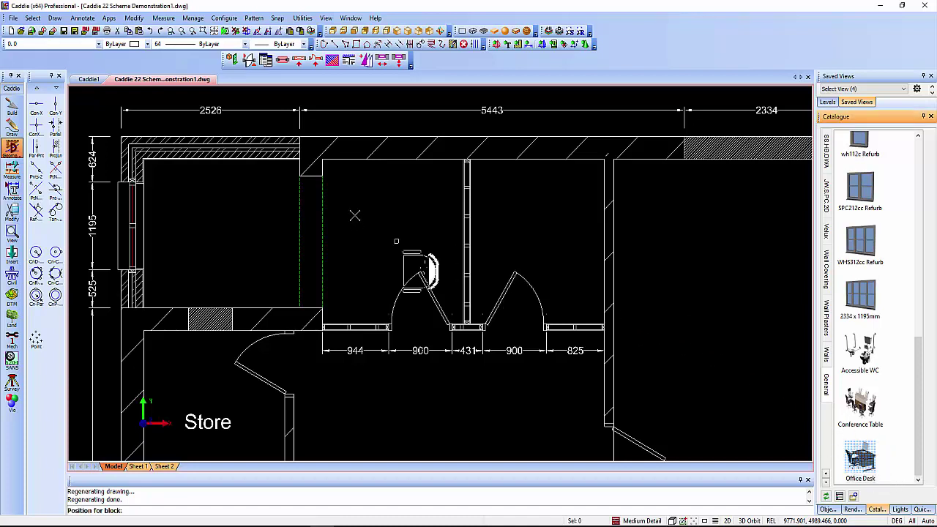
pyautogui.click(322, 161)
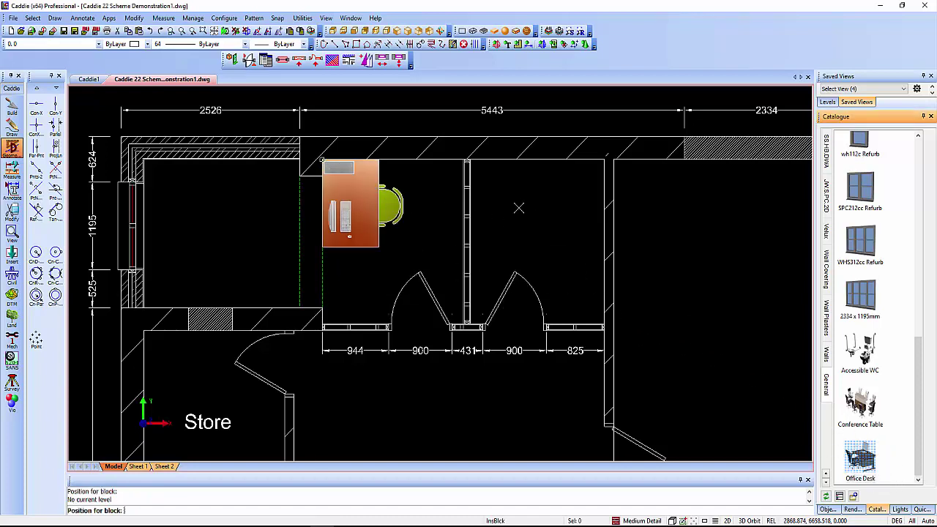
pyautogui.click(469, 161)
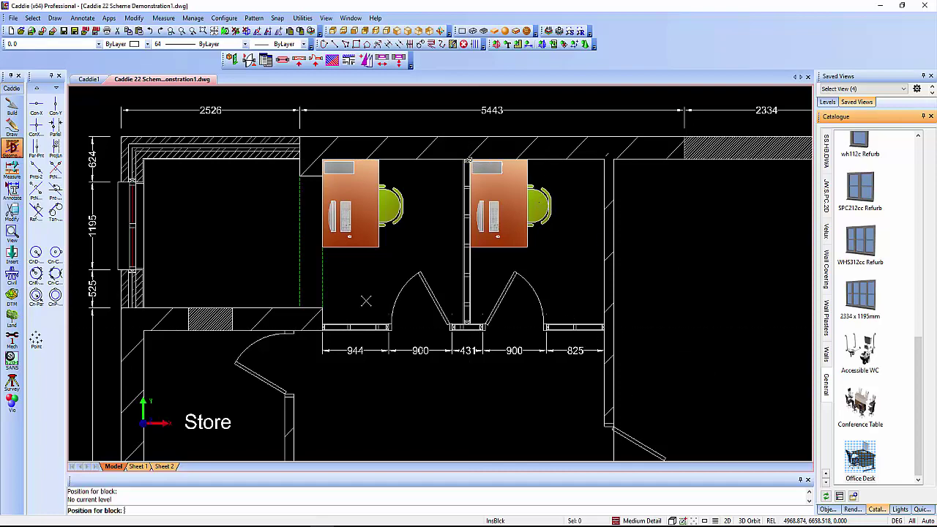
pyautogui.press('Escape')
pyautogui.moveTo(414, 390); pyautogui.dragTo(506, 200, button='middle')
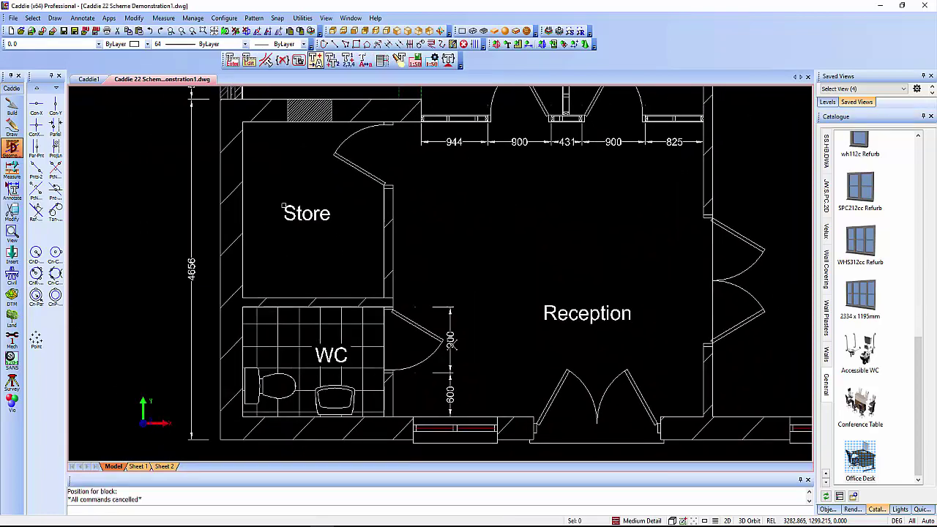
# Widen the WC door from 900 to 1000.
pyautogui.scroll(2, 446, 307)
pyautogui.moveTo(486, 310); pyautogui.dragTo(520, 218, button='middle')
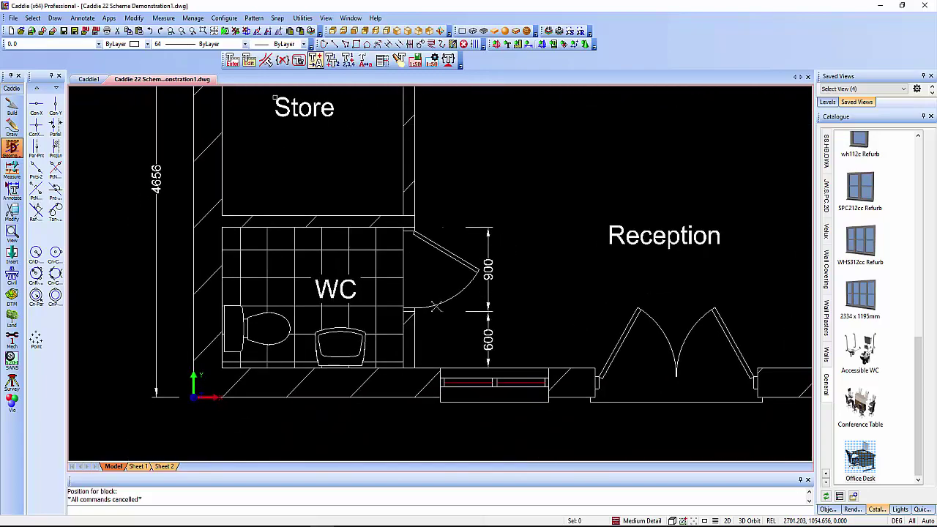
pyautogui.click(437, 306)
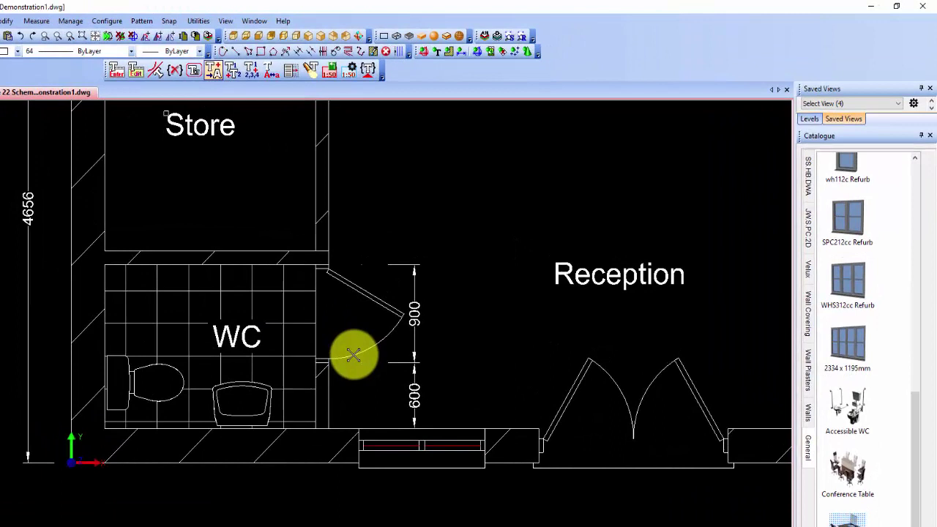
pyautogui.click(354, 355)
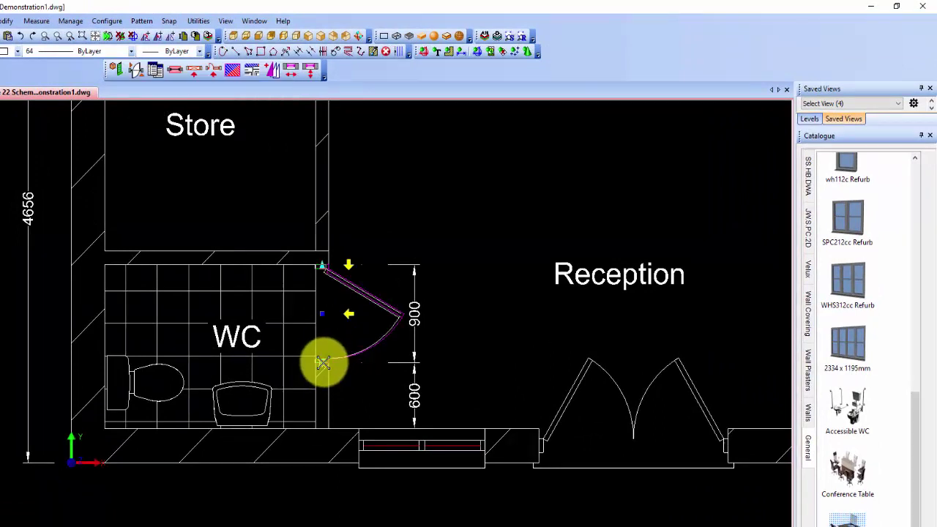
pyautogui.click(322, 362)
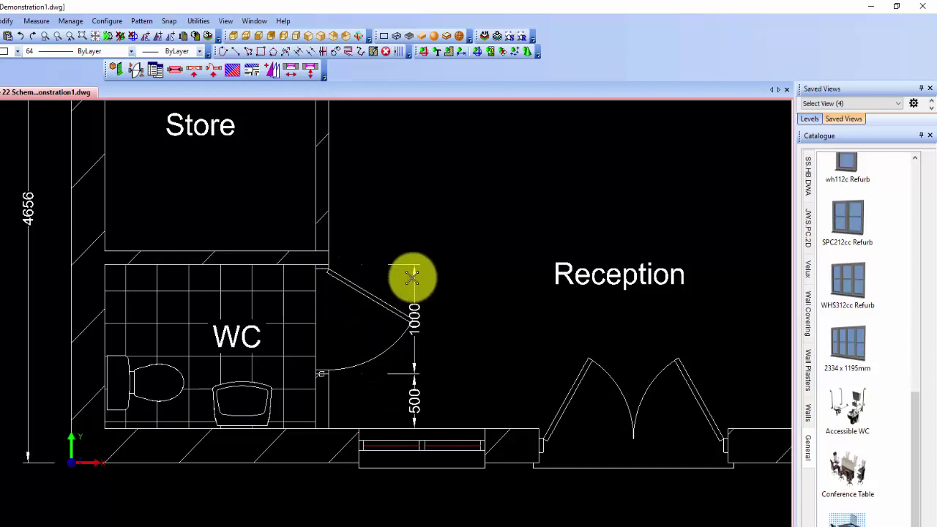
# Move the 1000 and 500 door dimensions to their new position.
pyautogui.click(418, 330)
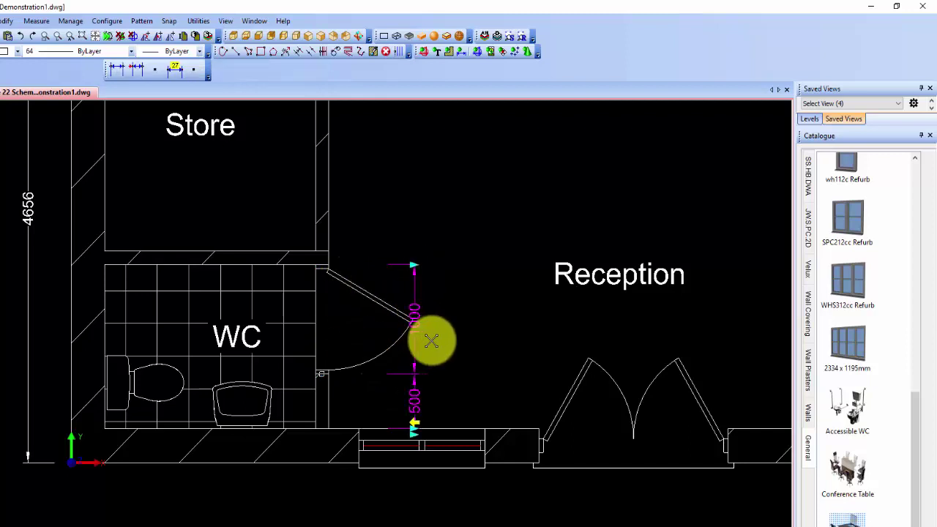
pyautogui.click(423, 395)
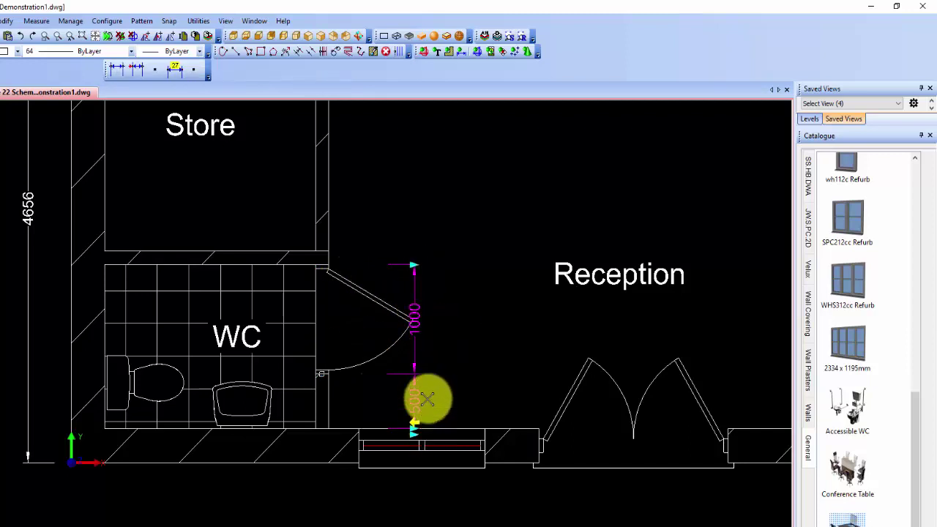
pyautogui.click(414, 434)
pyautogui.click(423, 437)
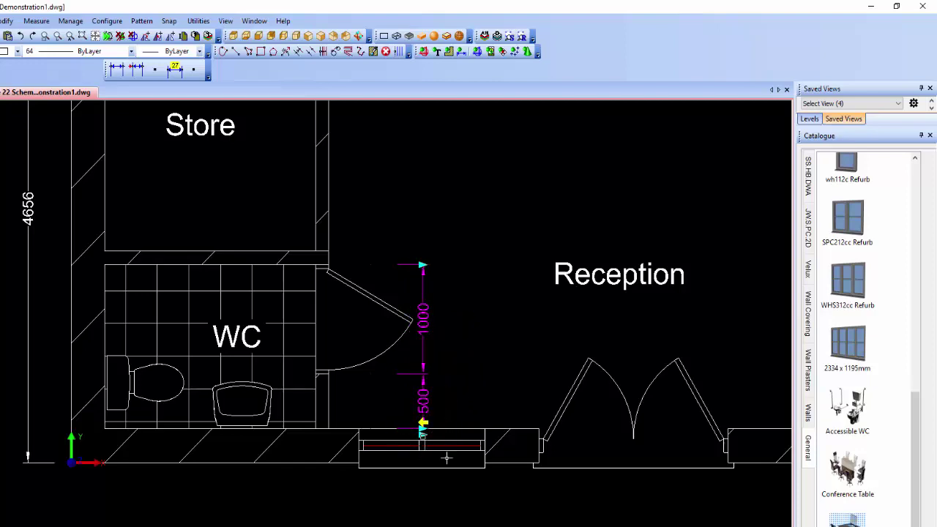
pyautogui.press('Escape')
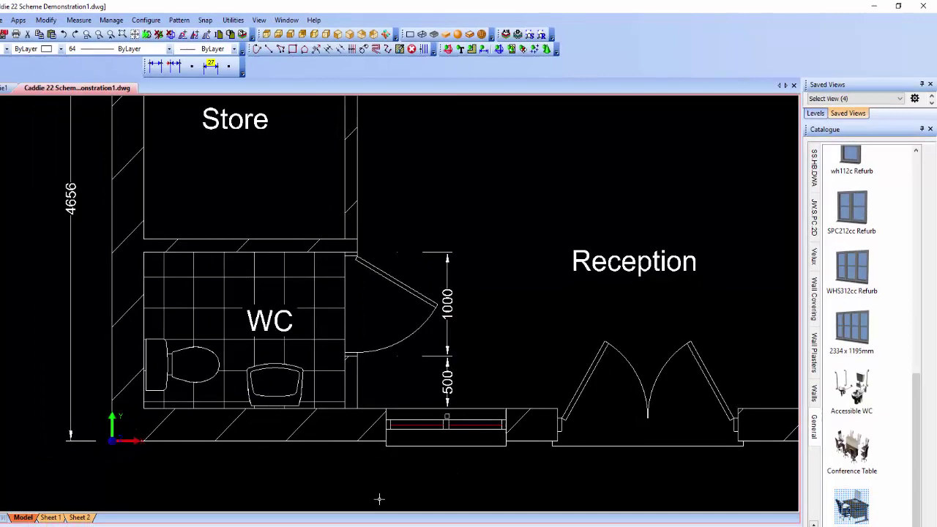
# Delete the old toilet and basin and insert an Accessible WC rotated against the left wall.
pyautogui.click(274, 316)
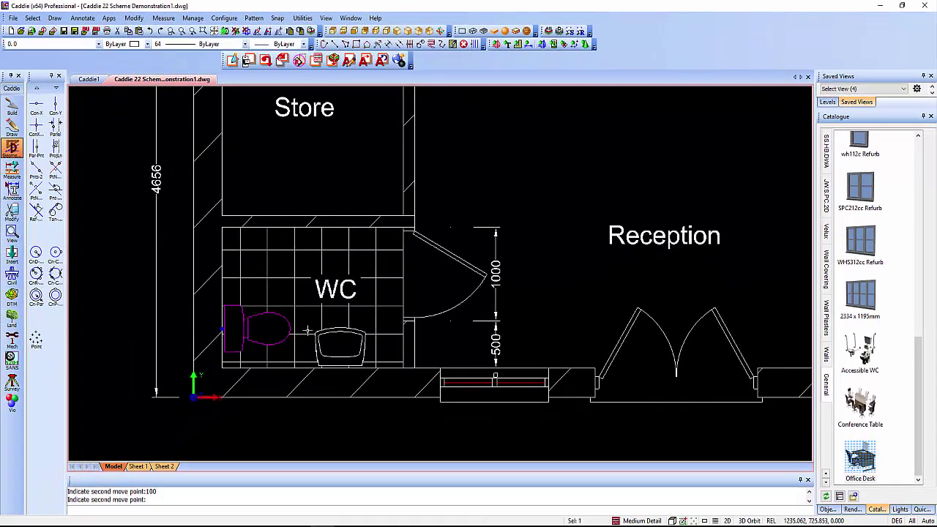
pyautogui.press('Delete')
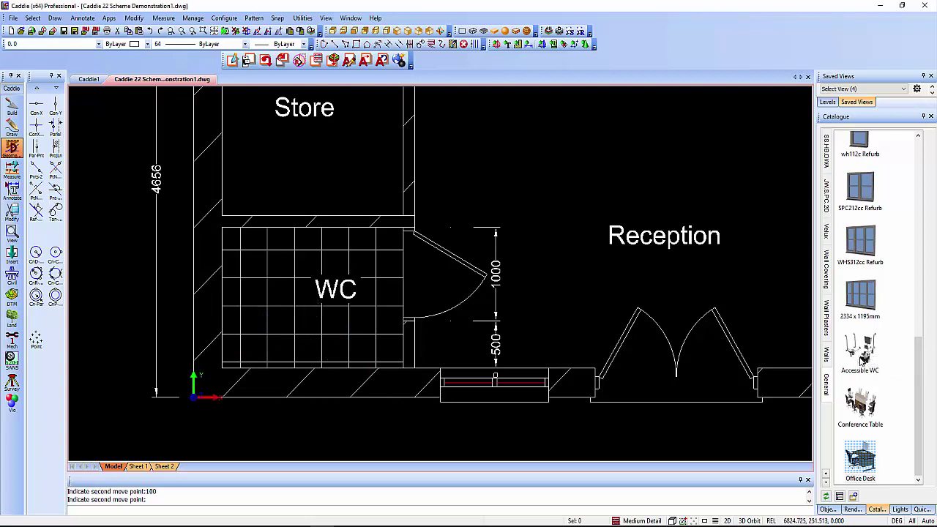
pyautogui.moveTo(859, 350); pyautogui.dragTo(565, 272)
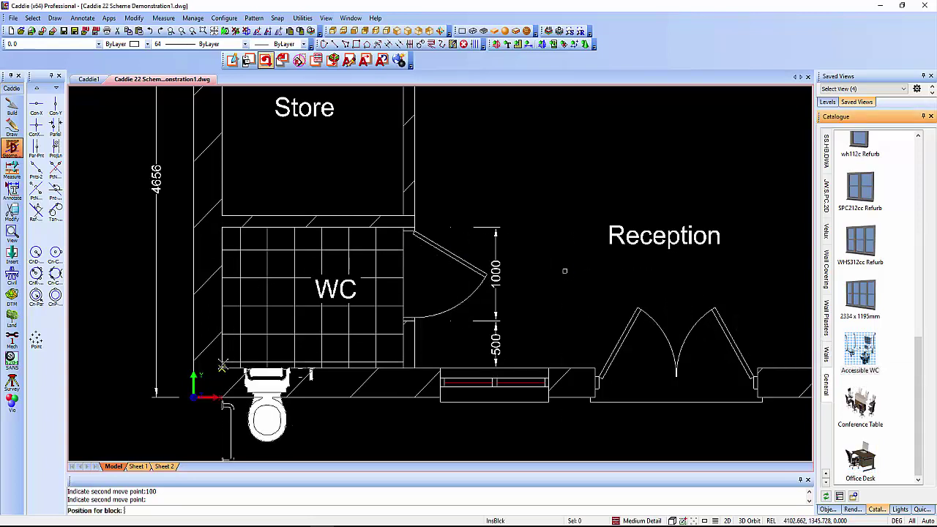
pyautogui.click(222, 367)
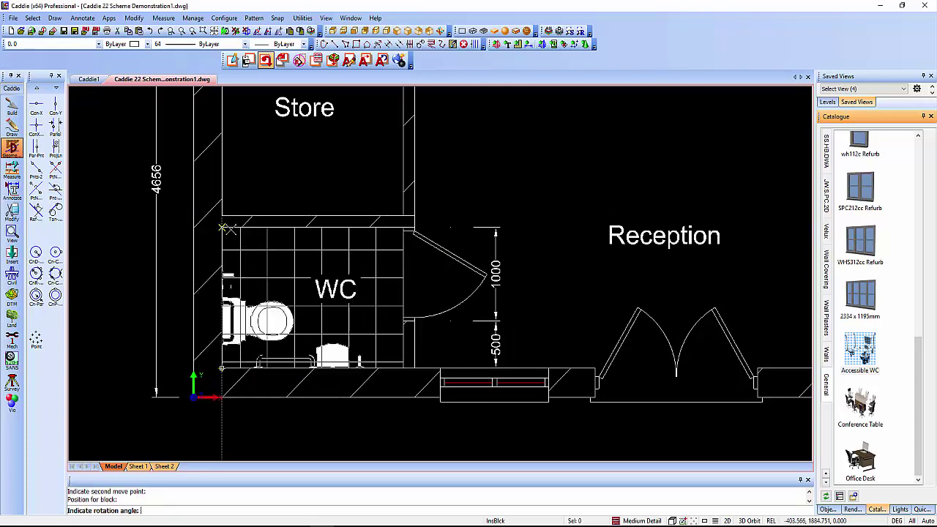
pyautogui.click(394, 336)
pyautogui.press('Escape')
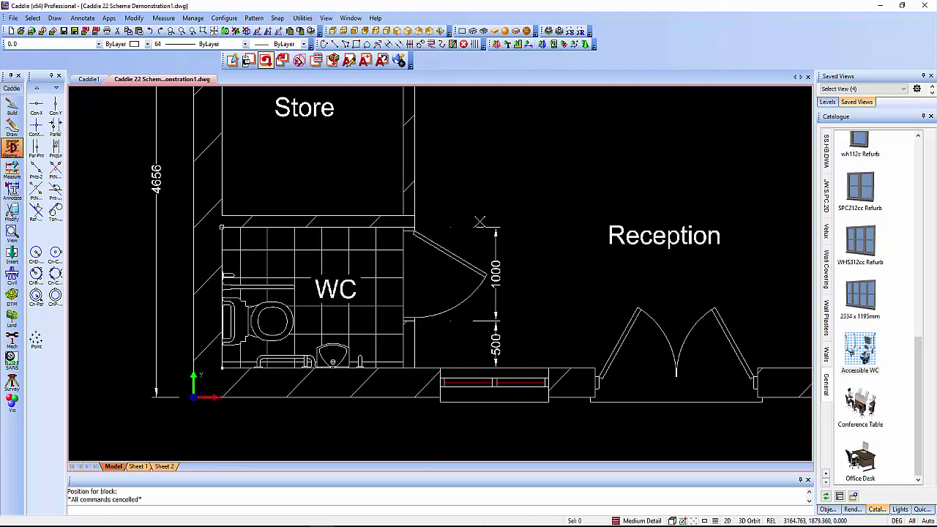
# Insert a 1200 Sink Unit from the base units catalogue along the Store's left wall.
pyautogui.moveTo(464, 171); pyautogui.dragTo(470, 303, button='middle')
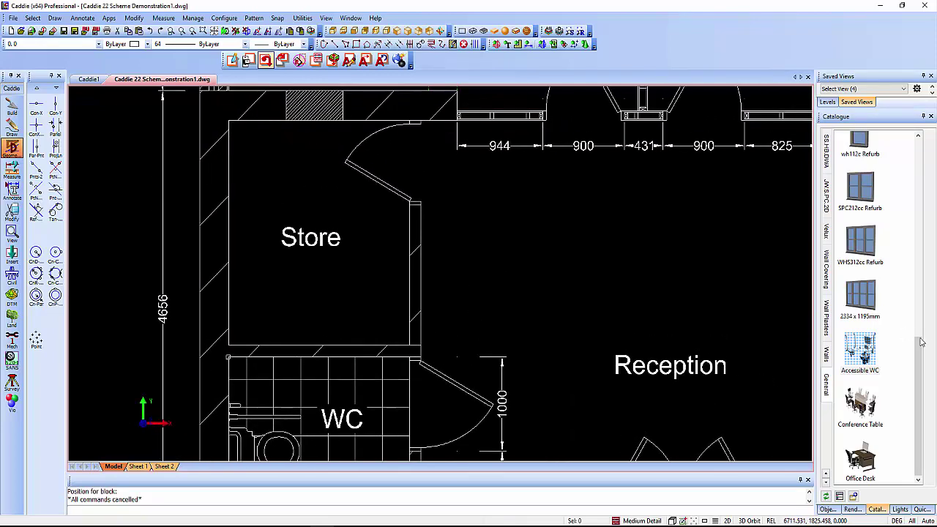
pyautogui.scroll(3, 828, 230)
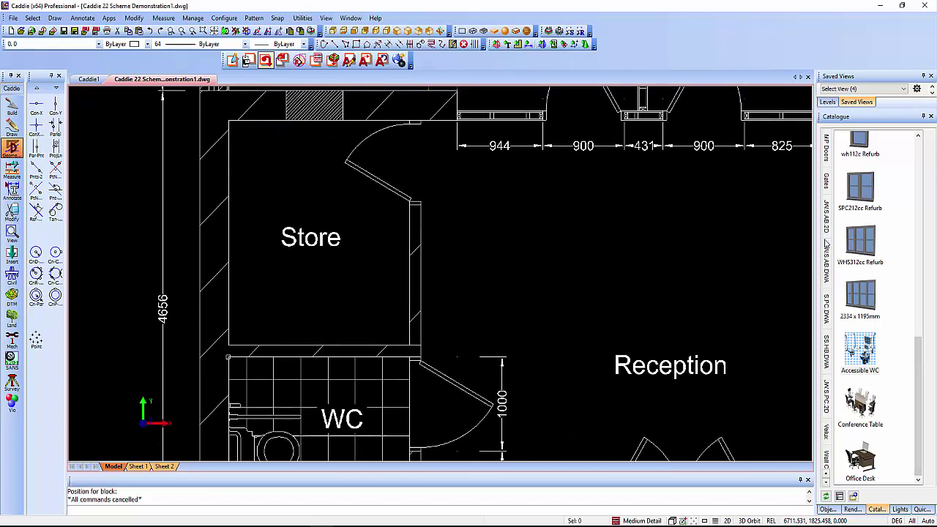
pyautogui.scroll(4, 825, 244)
pyautogui.click(827, 158)
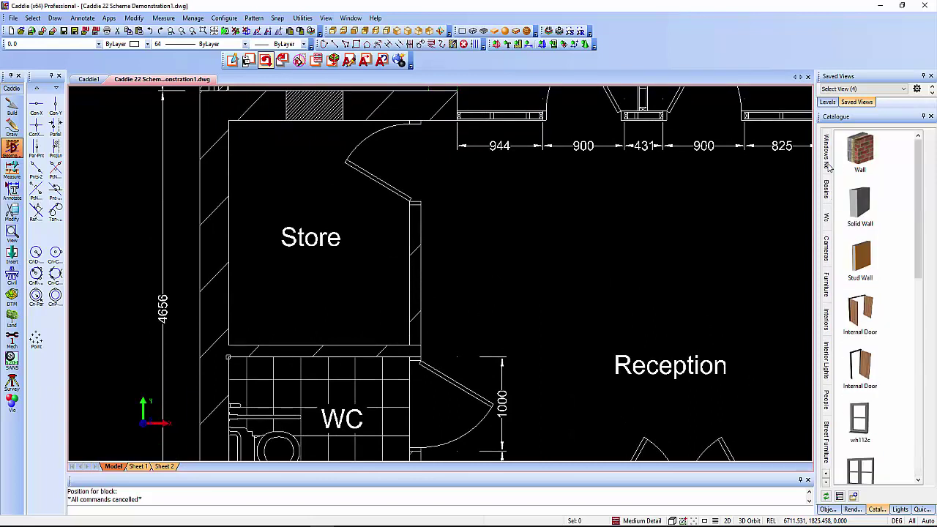
pyautogui.scroll(2, 829, 167)
pyautogui.click(828, 192)
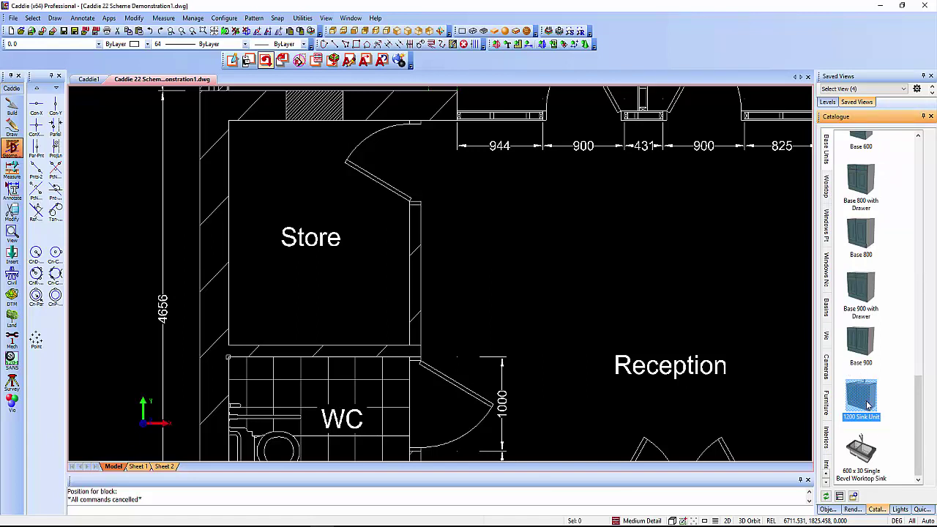
pyautogui.moveTo(870, 406); pyautogui.dragTo(341, 292)
pyautogui.click(229, 344)
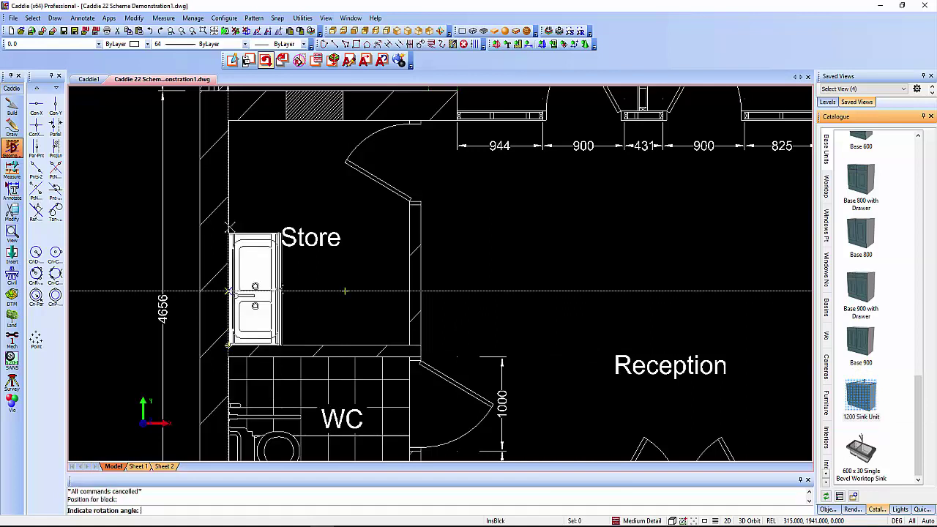
pyautogui.click(229, 120)
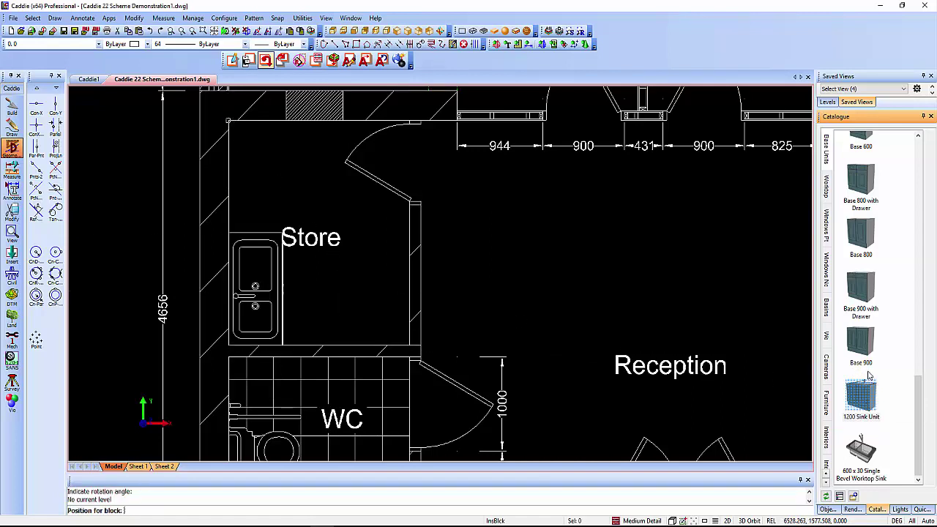
pyautogui.press('Escape')
# Add a Base 1200 with Drawer unit, oriented vertically, at the Store's top corner above the sink.
pyautogui.moveTo(919, 380); pyautogui.dragTo(927, 156)
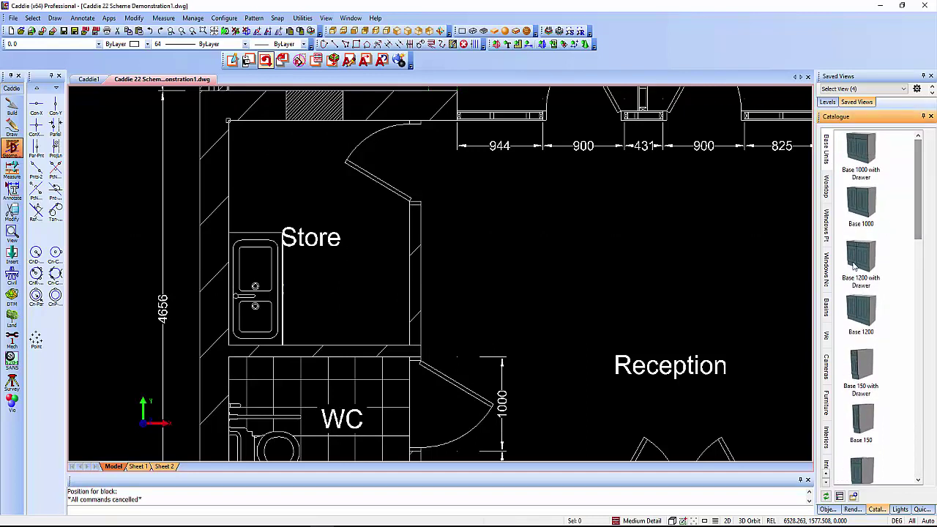
pyautogui.moveTo(859, 257); pyautogui.dragTo(525, 217)
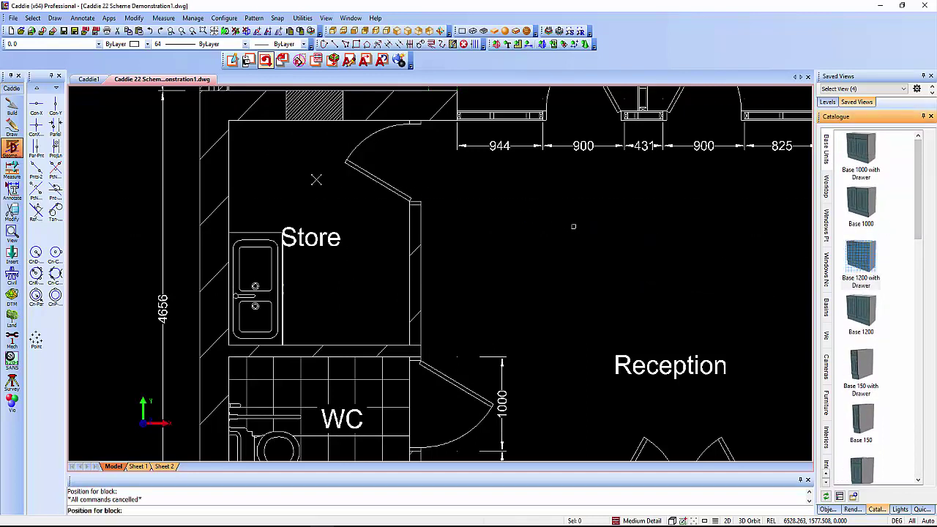
pyautogui.click(228, 232)
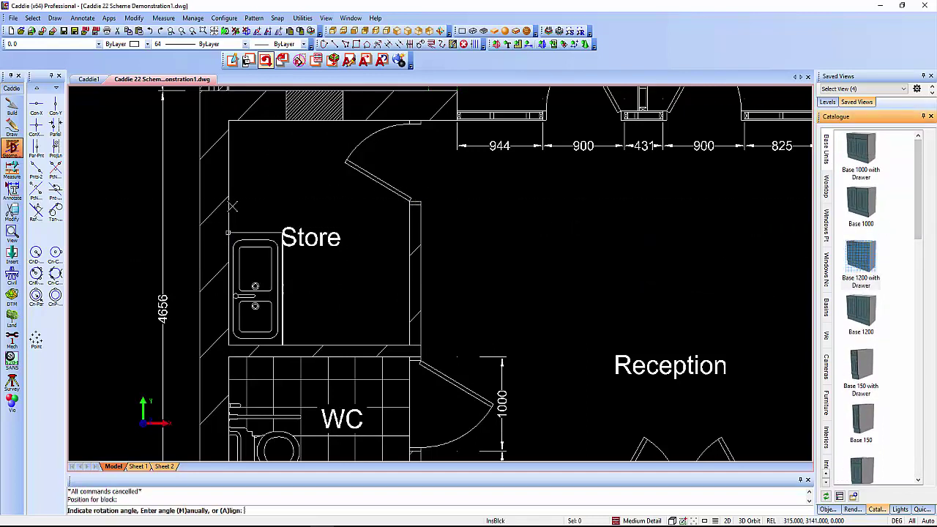
pyautogui.click(233, 146)
pyautogui.click(917, 190)
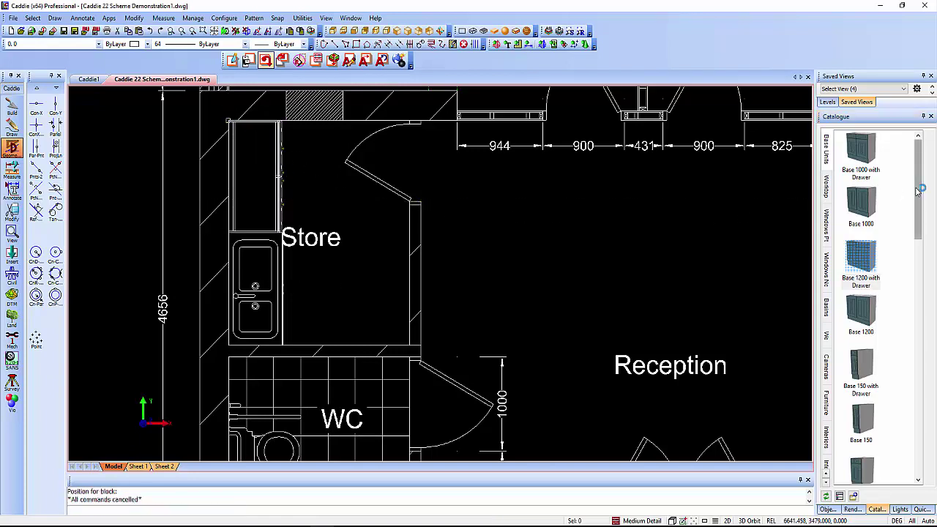
# Place the 600 x 30 Double Bevel Worktop vertically at the cupboard's top-left corner.
pyautogui.click(826, 186)
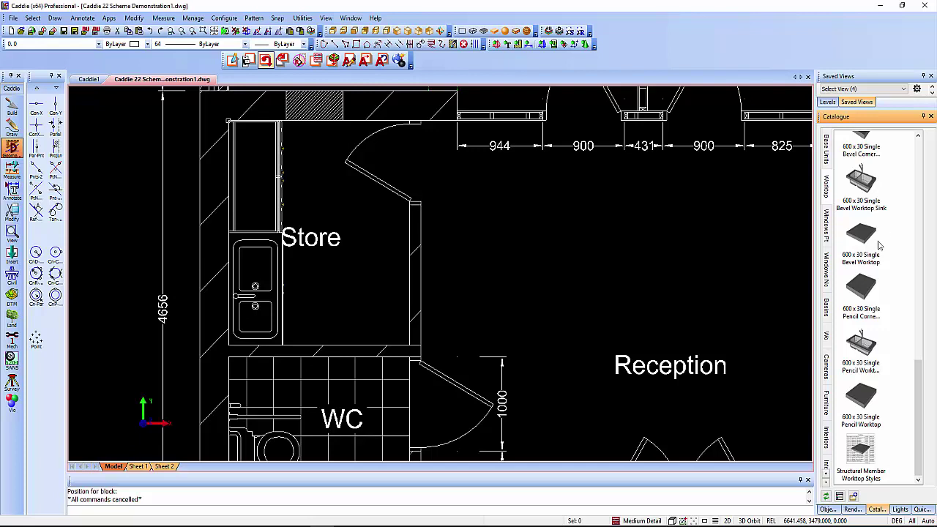
pyautogui.moveTo(919, 395); pyautogui.dragTo(915, 174)
pyautogui.click(871, 270)
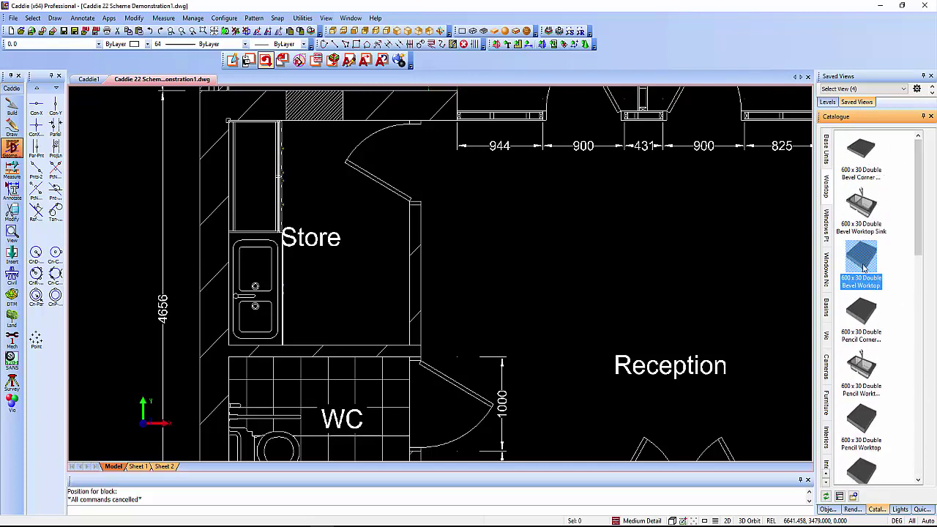
pyautogui.moveTo(875, 272); pyautogui.dragTo(542, 216)
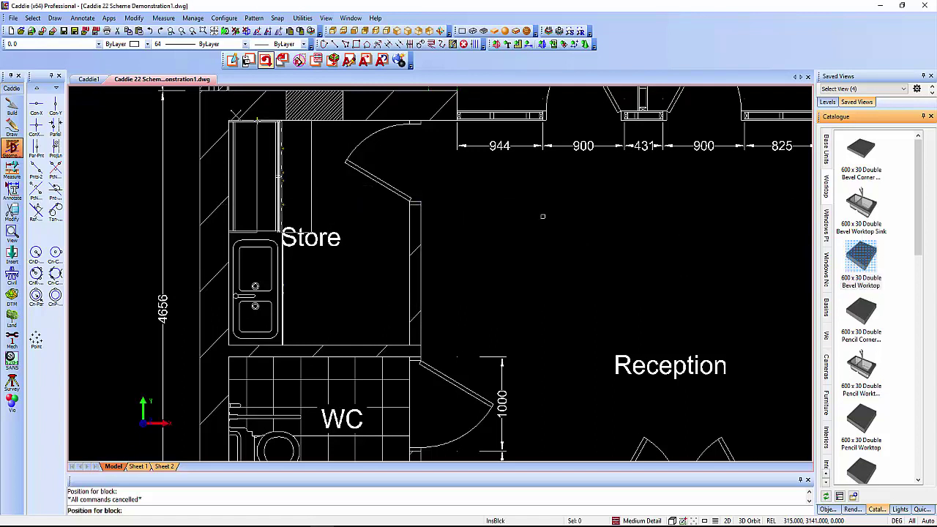
pyautogui.click(229, 121)
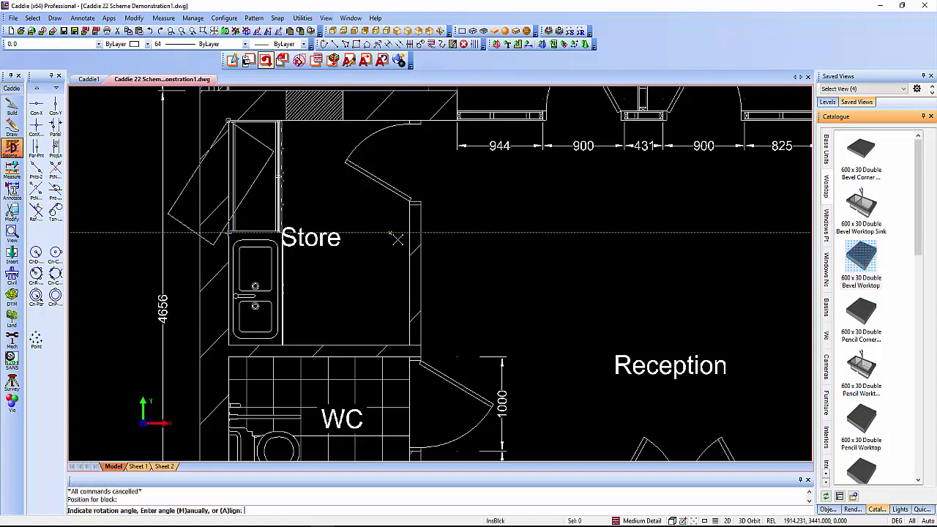
pyautogui.click(284, 120)
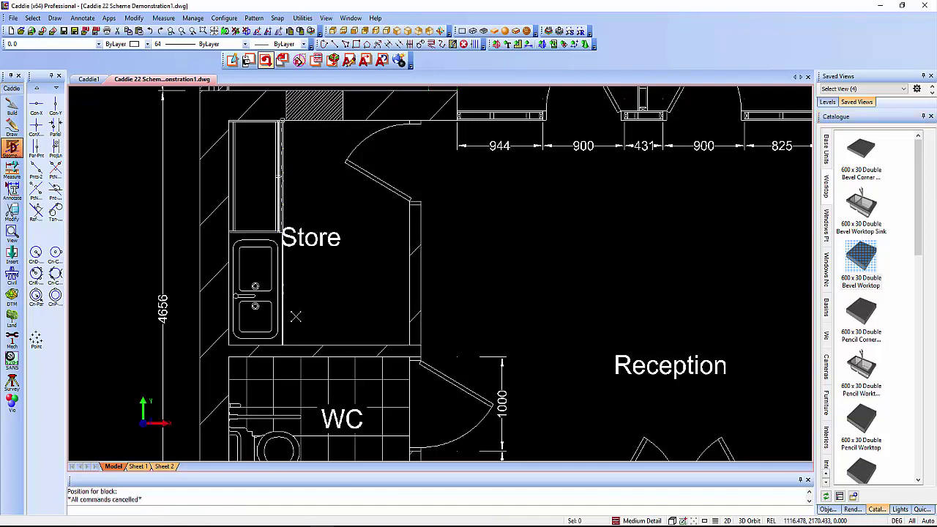
# Move the Store room label slightly lower and retype its text as 'Tea'.
pyautogui.click(337, 256)
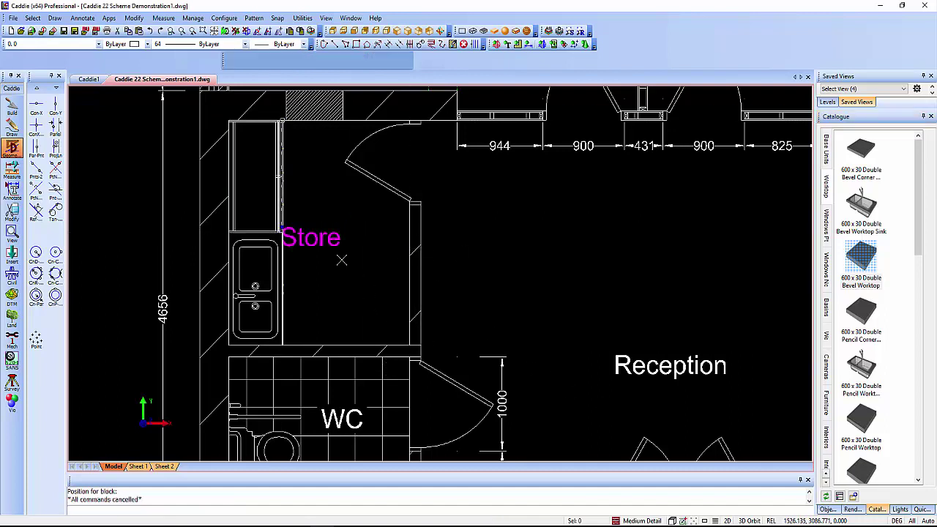
pyautogui.click(281, 228)
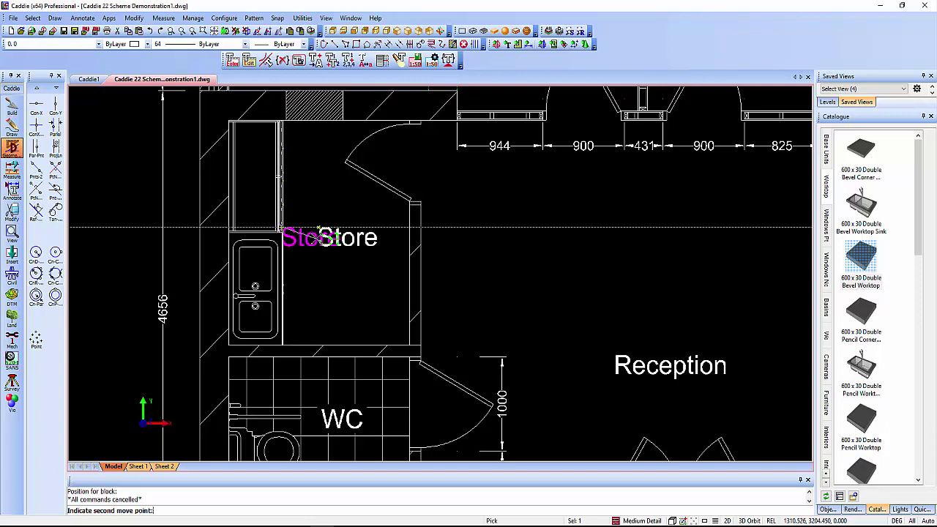
pyautogui.click(307, 250)
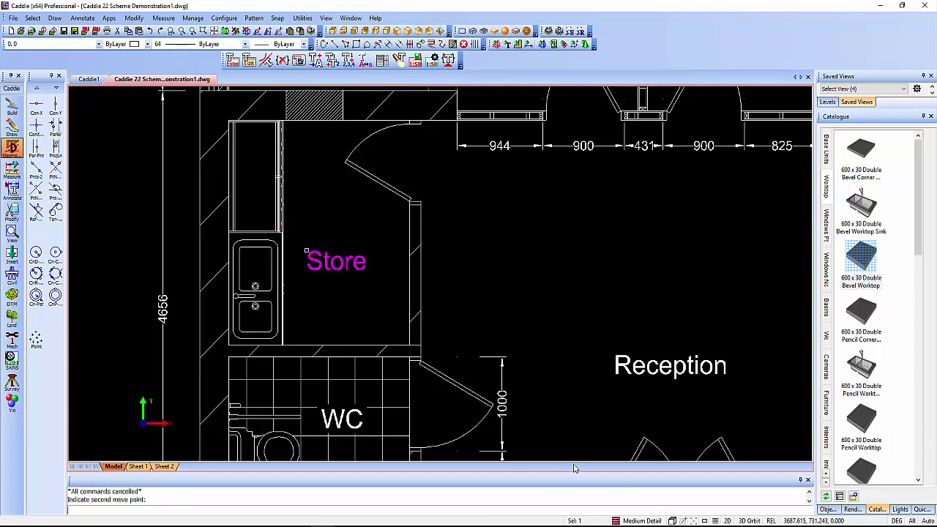
pyautogui.click(249, 61)
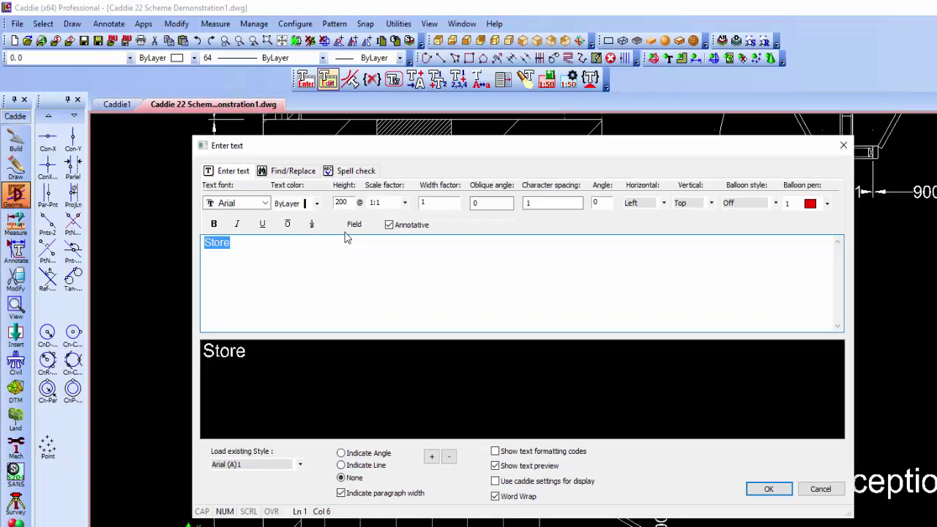
pyautogui.write('Tea')
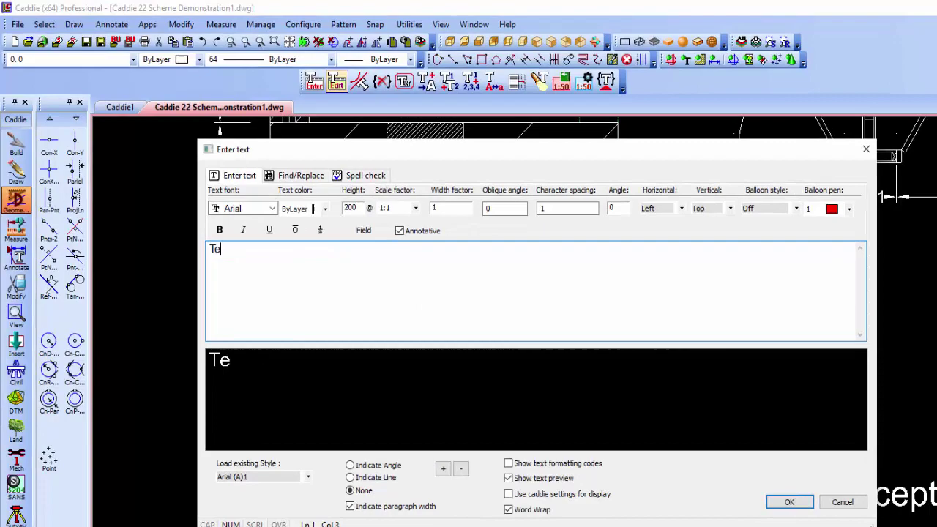
pyautogui.click(784, 502)
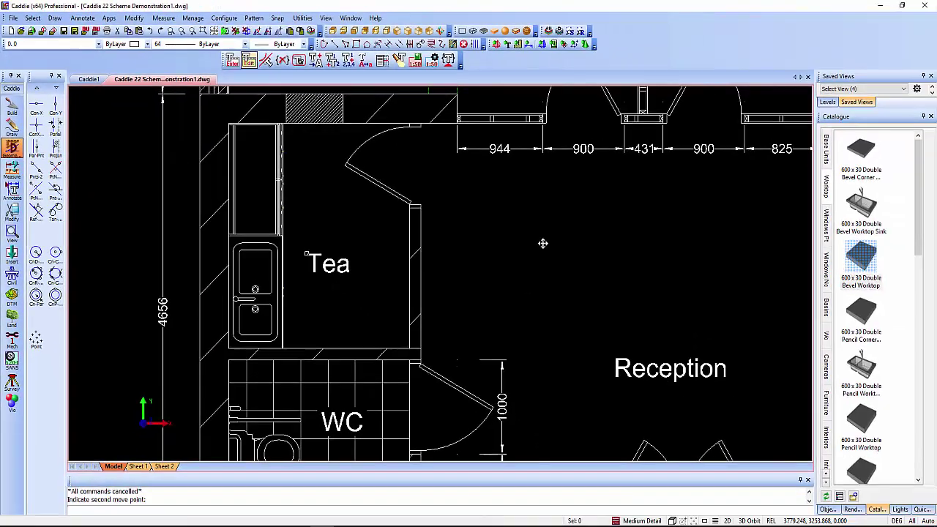
# Copy the Tea label reworded as 'Office 1' into the top-left office.
pyautogui.scroll(-2, 723, 323)
pyautogui.moveTo(723, 323); pyautogui.dragTo(689, 479, button='middle')
pyautogui.scroll(-1, 386, 378)
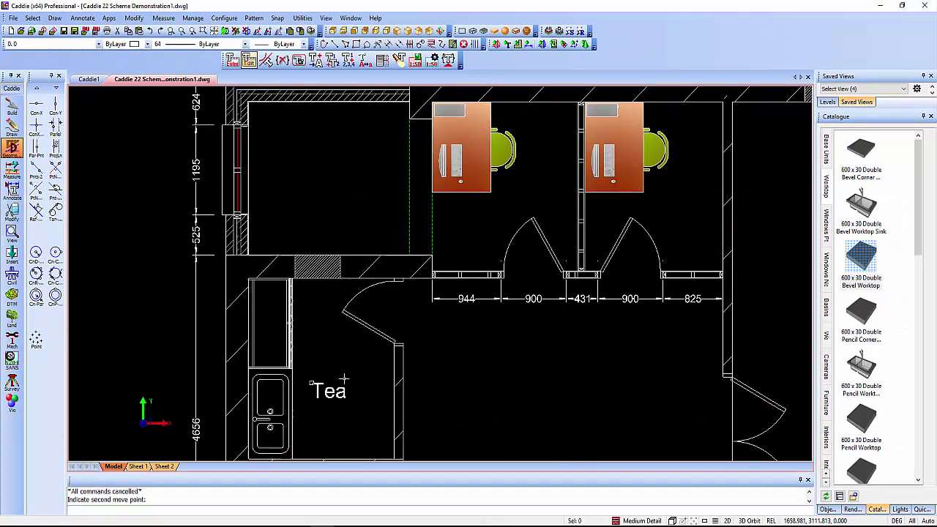
pyautogui.click(335, 390)
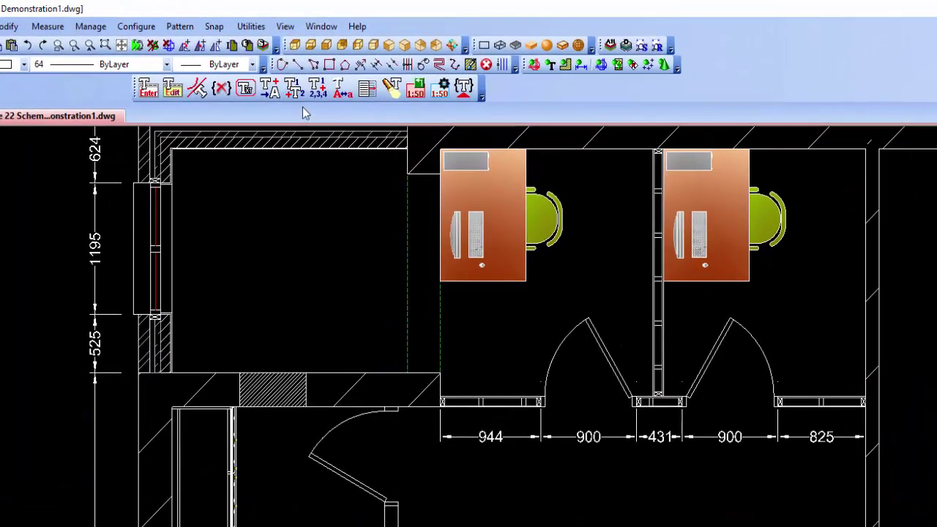
pyautogui.click(269, 88)
pyautogui.click(262, 223)
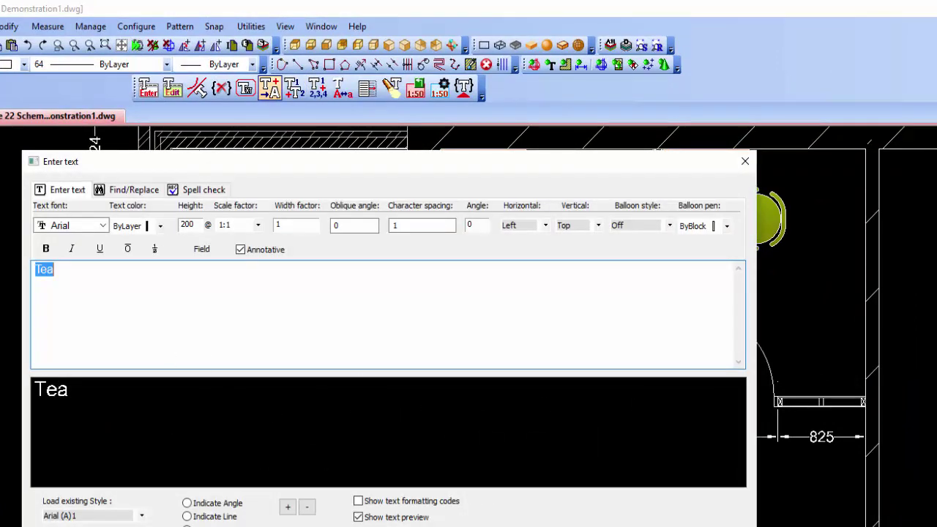
pyautogui.write('Office 1')
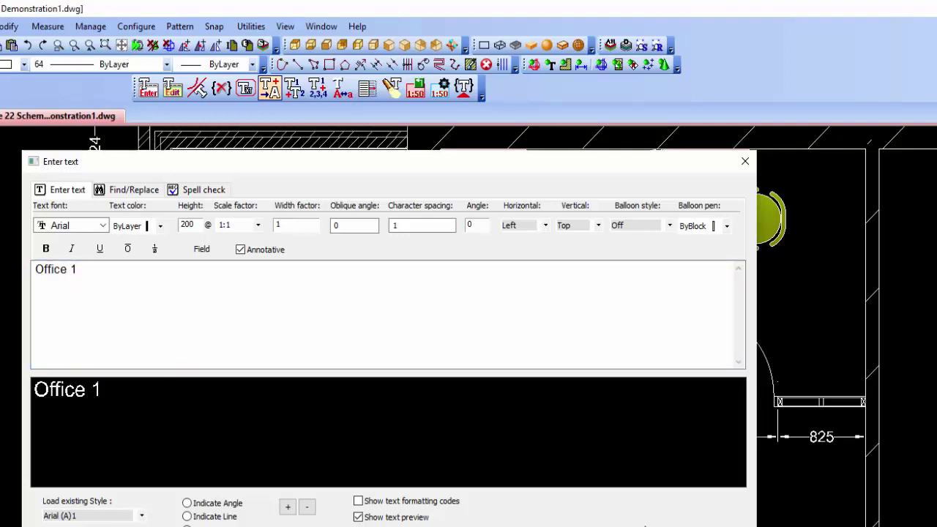
pyautogui.press('Return')
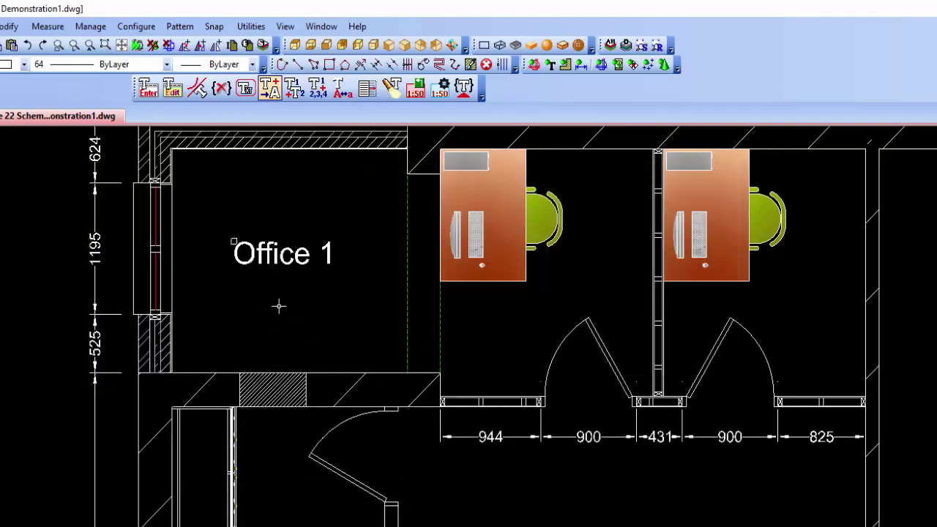
pyautogui.click(286, 253)
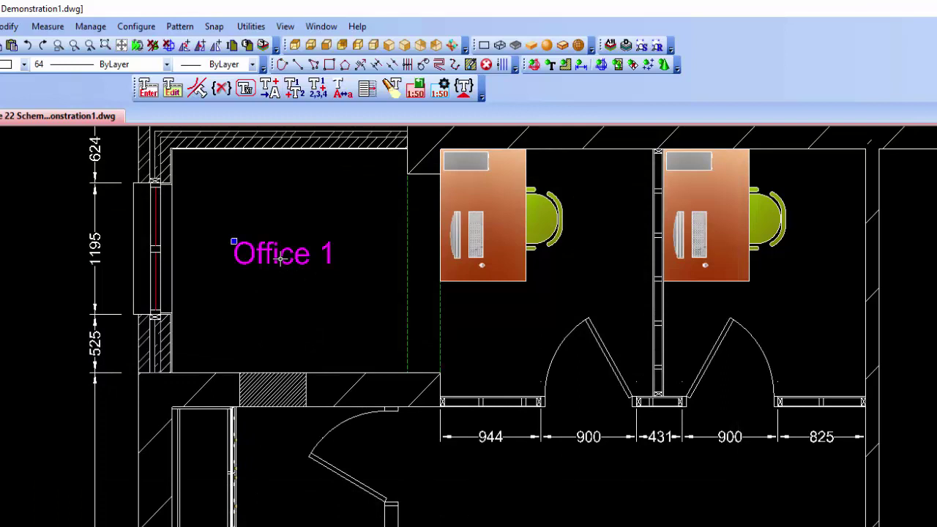
# Copy Office 1 with its number incremented by 1 to label the right desk office 'Office 2'.
pyautogui.click(295, 89)
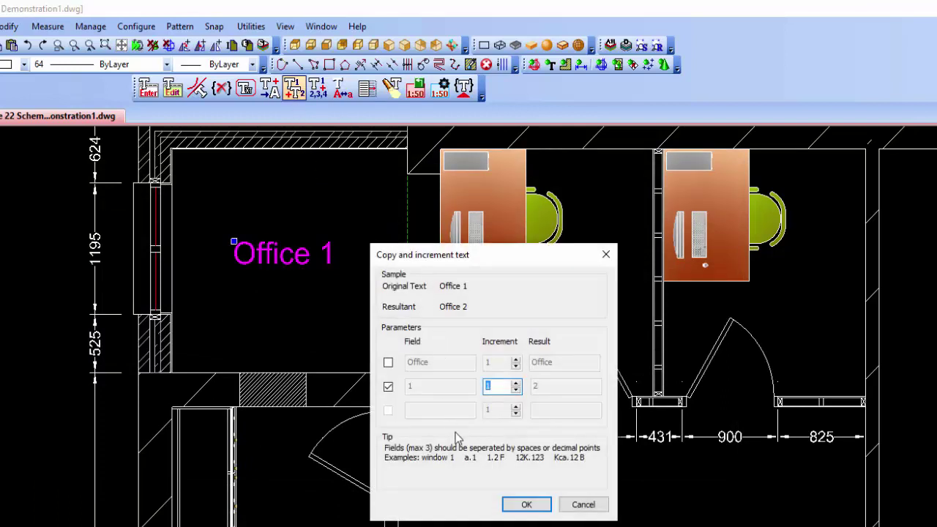
pyautogui.click(533, 505)
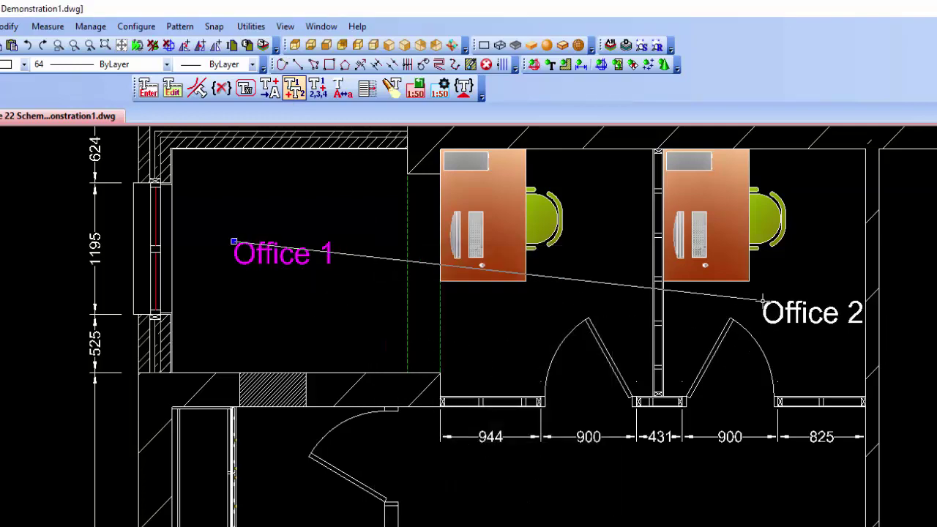
pyautogui.click(747, 292)
pyautogui.press('Escape')
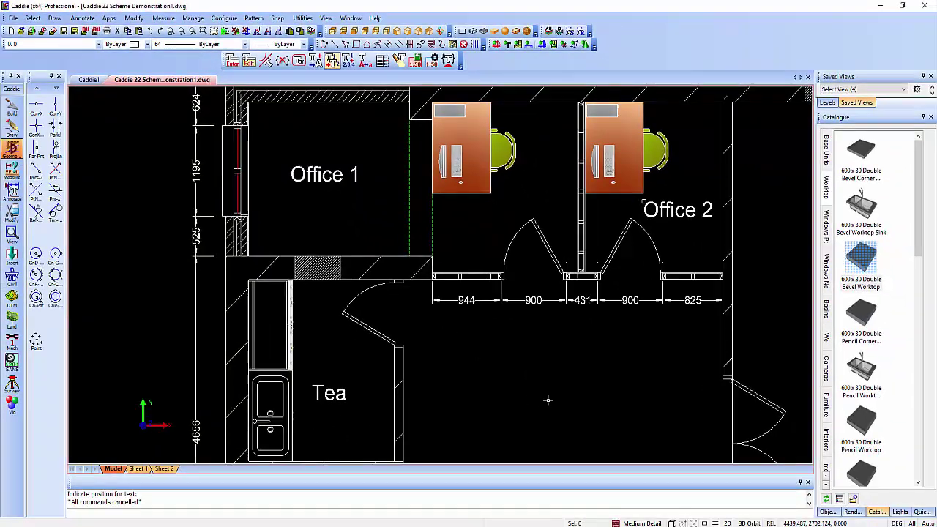
pyautogui.moveTo(548, 399)
pyautogui.mouseDown(button='middle')
pyautogui.moveTo(510, 283)
pyautogui.moveTo(448, 314)
pyautogui.moveTo(471, 310)
pyautogui.mouseUp(button='middle')
# Fill the WC floor with the light cyan Quick Hatch gradient swatch.
pyautogui.scroll(-2, 510, 290)
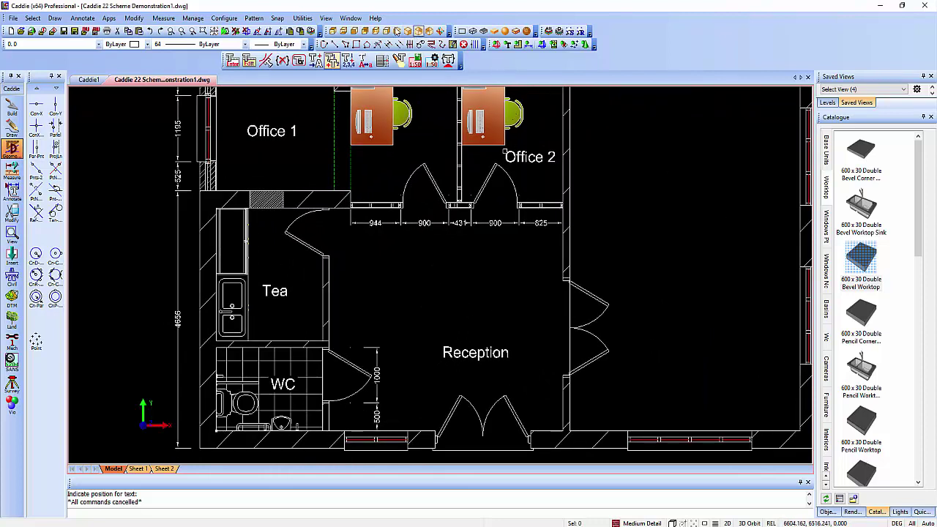
pyautogui.click(453, 45)
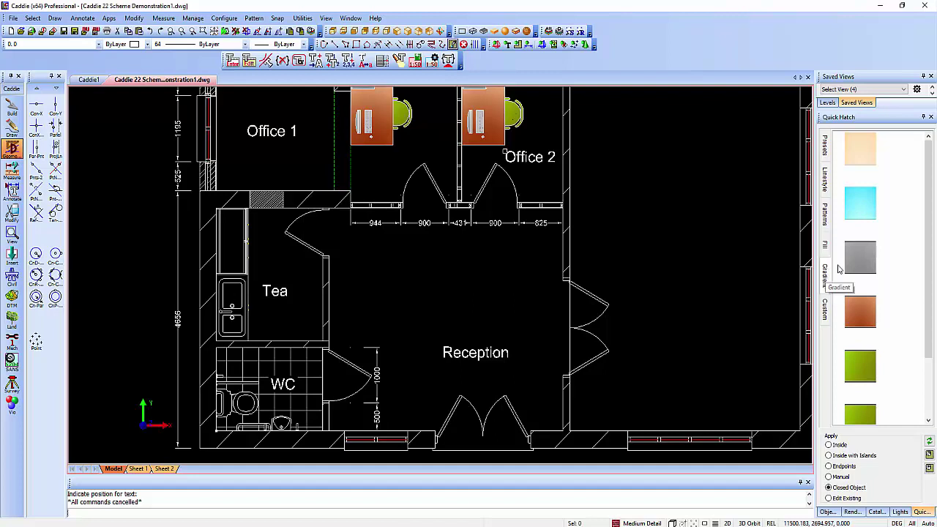
pyautogui.moveTo(860, 212)
pyautogui.mouseDown()
pyautogui.moveTo(707, 272)
pyautogui.moveTo(454, 315)
pyautogui.mouseUp()
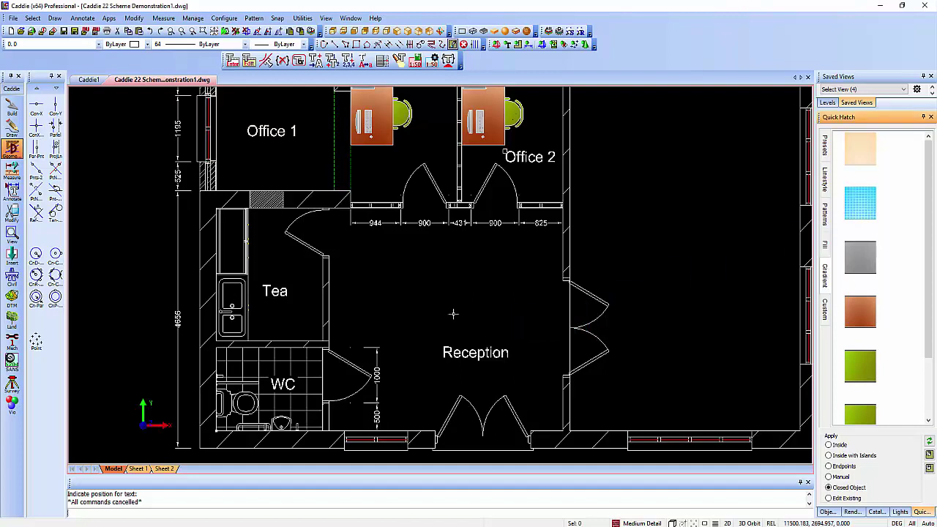
pyautogui.click(319, 378)
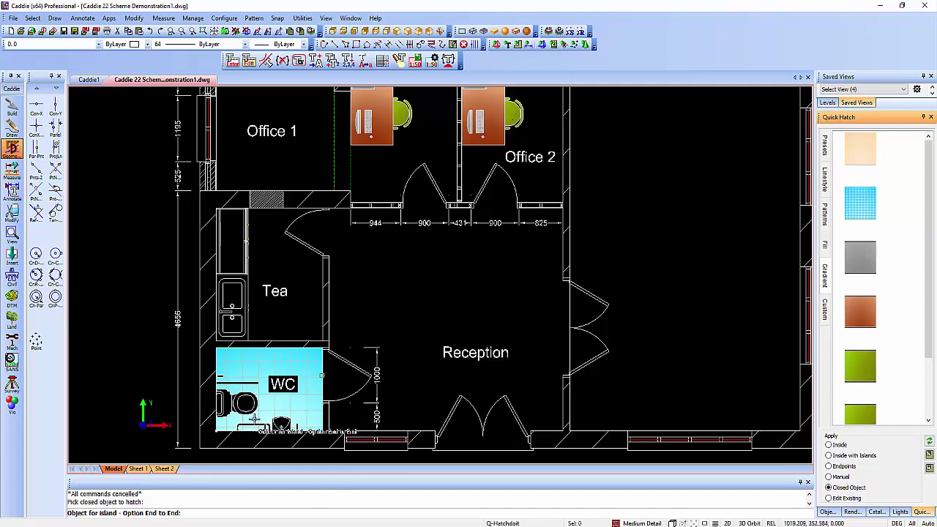
pyautogui.press('Escape')
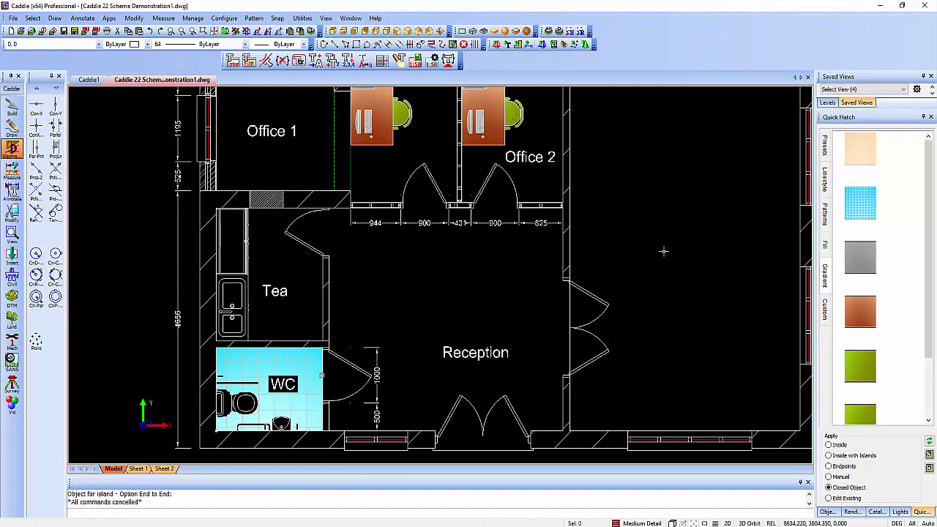
pyautogui.moveTo(680, 251); pyautogui.dragTo(565, 273, button='middle')
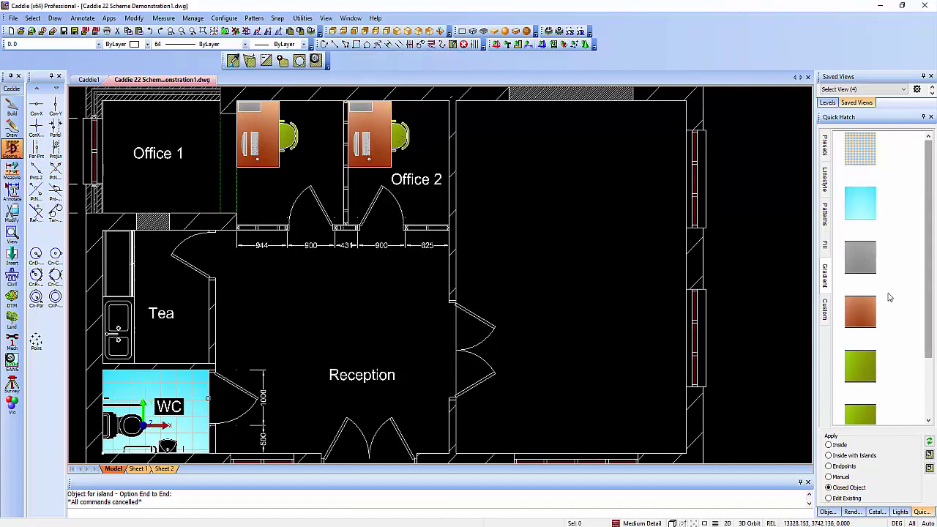
# Hatch the large right room with the NET @ 188.976 grid pattern.
pyautogui.click(827, 218)
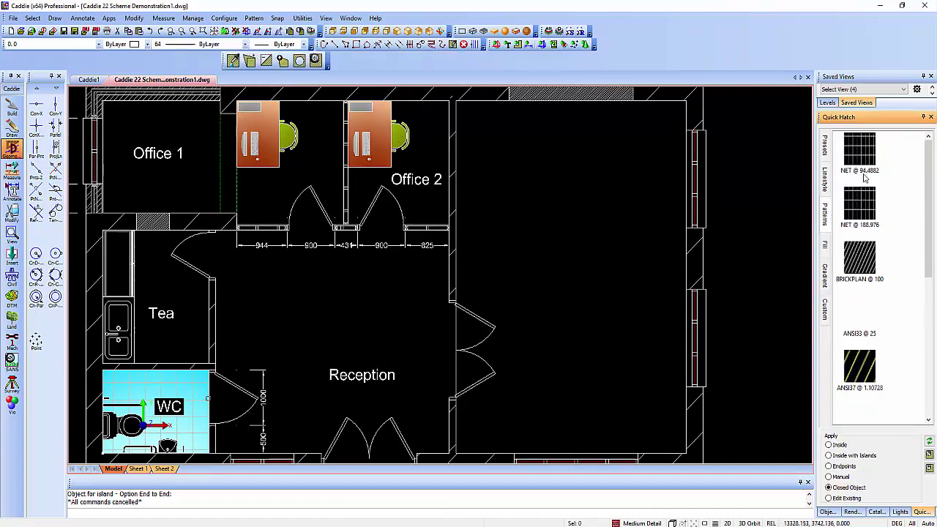
pyautogui.click(861, 207)
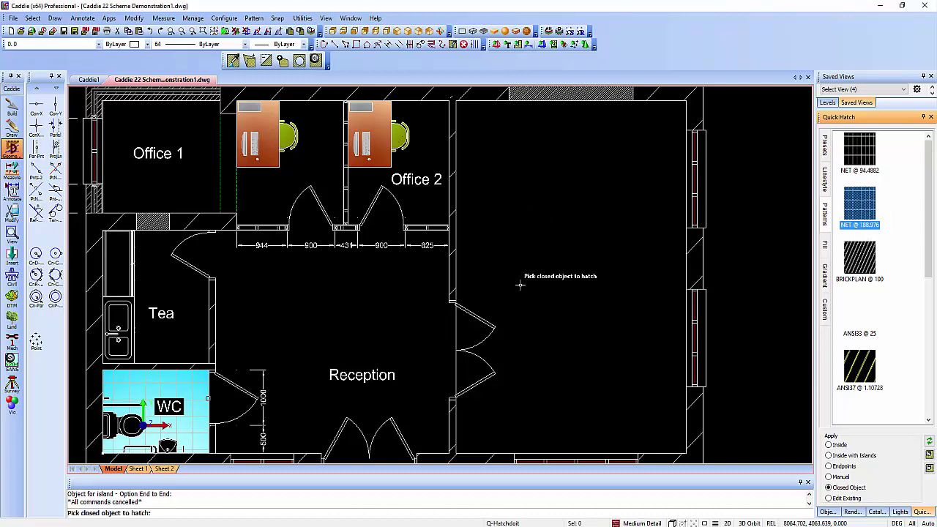
pyautogui.click(457, 339)
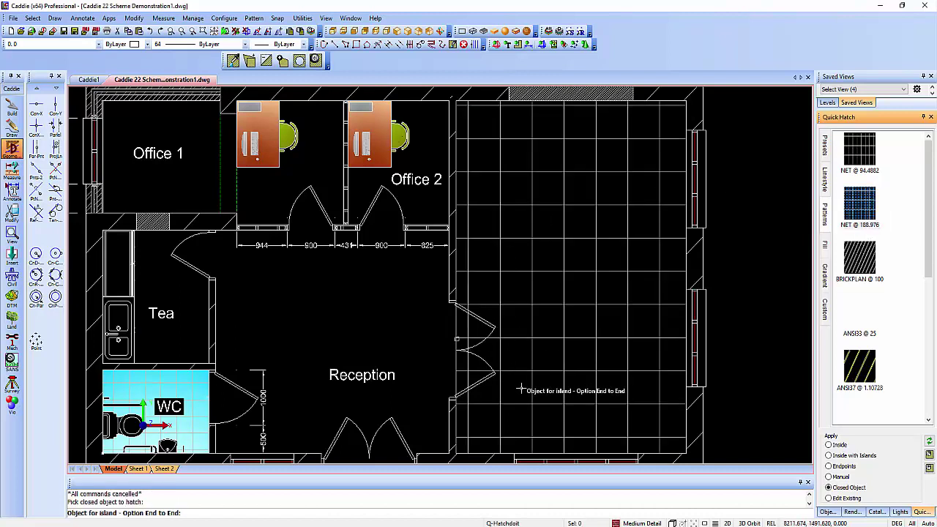
pyautogui.press('Escape')
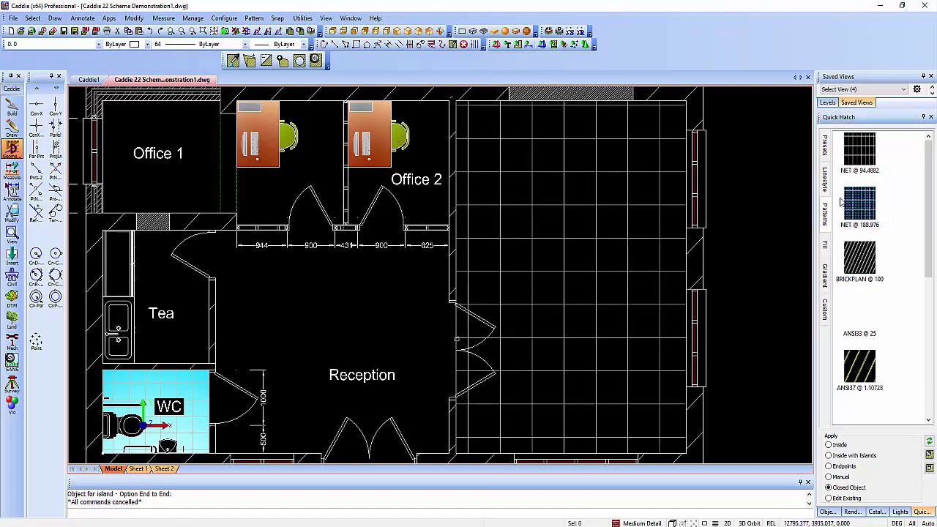
# Cover the tiled meeting room with the top peach gradient swatch.
pyautogui.click(826, 274)
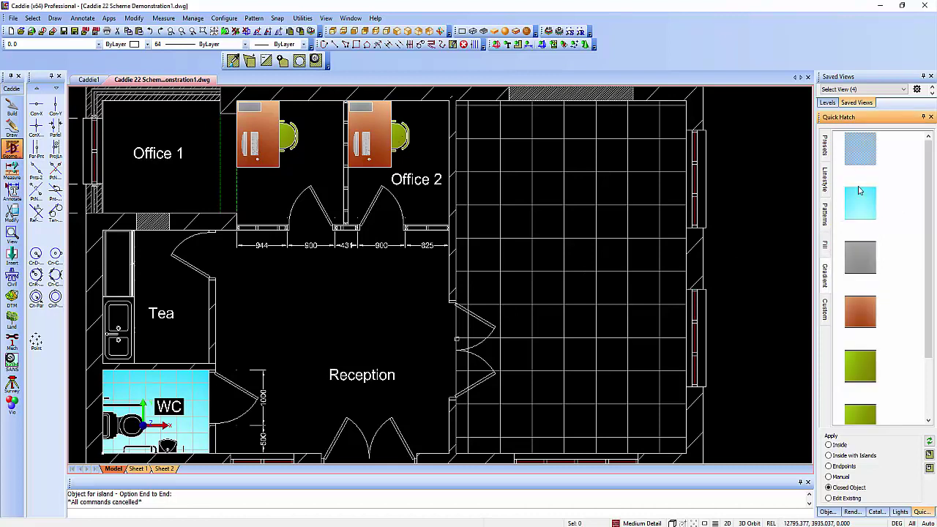
pyautogui.moveTo(858, 154)
pyautogui.mouseDown()
pyautogui.moveTo(511, 224)
pyautogui.moveTo(458, 334)
pyautogui.mouseUp()
pyautogui.click(464, 345)
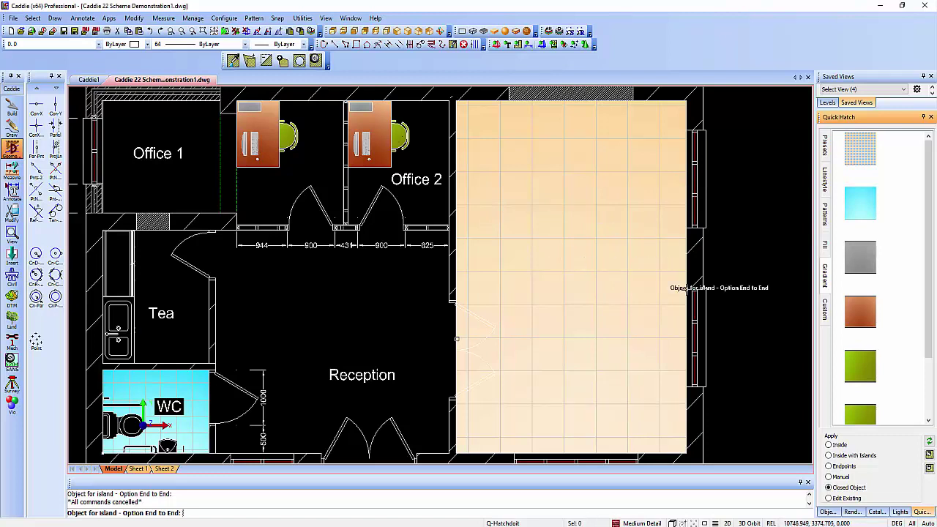
# Place the General catalogue Conference Table centred in the meeting room, nudged slightly down.
pyautogui.click(877, 511)
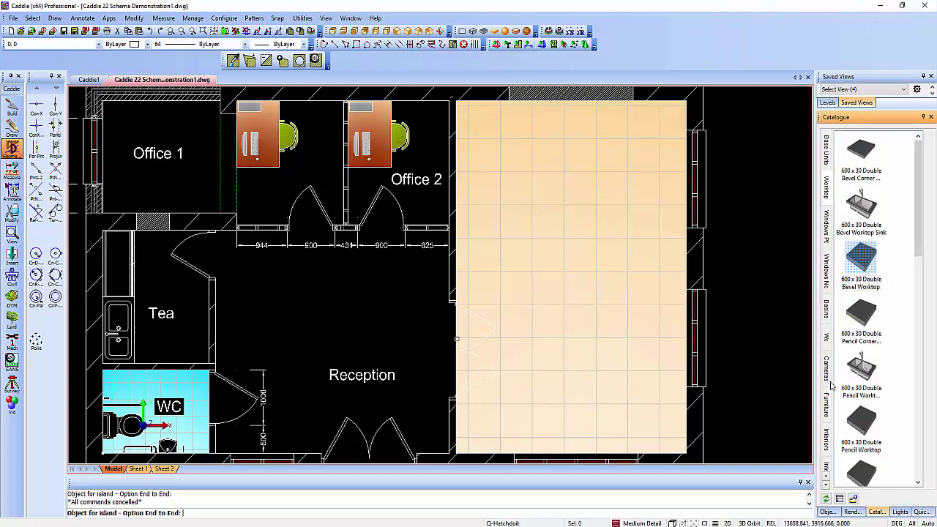
pyautogui.scroll(-10, 831, 386)
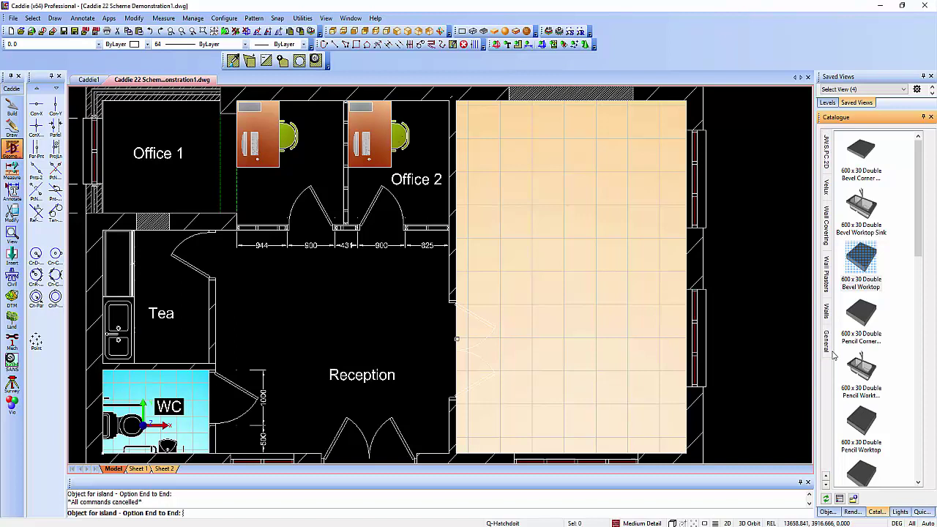
pyautogui.click(832, 352)
pyautogui.scroll(-5, 874, 294)
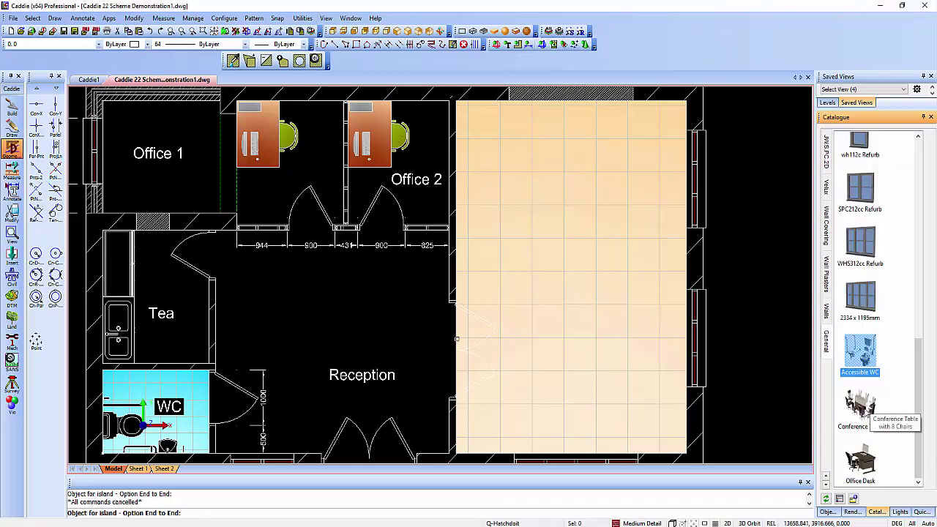
pyautogui.moveTo(861, 404); pyautogui.dragTo(578, 261)
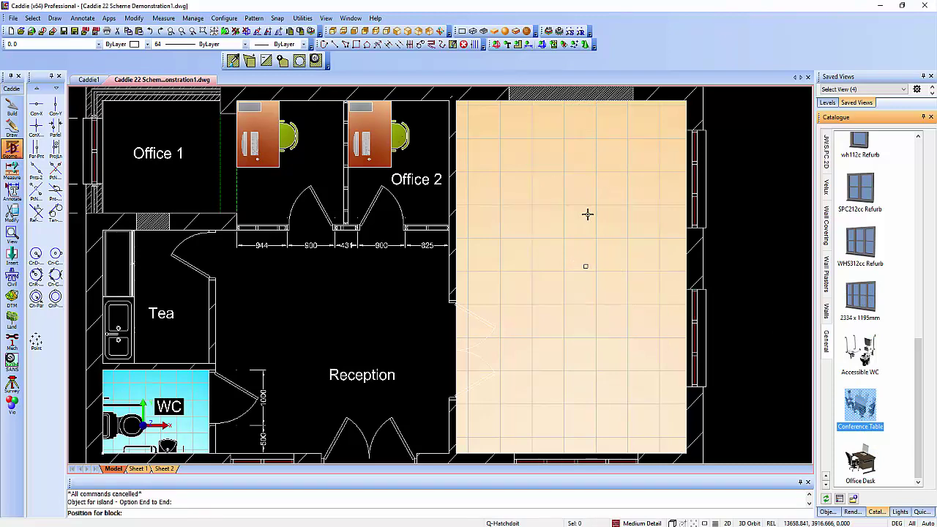
pyautogui.click(586, 231)
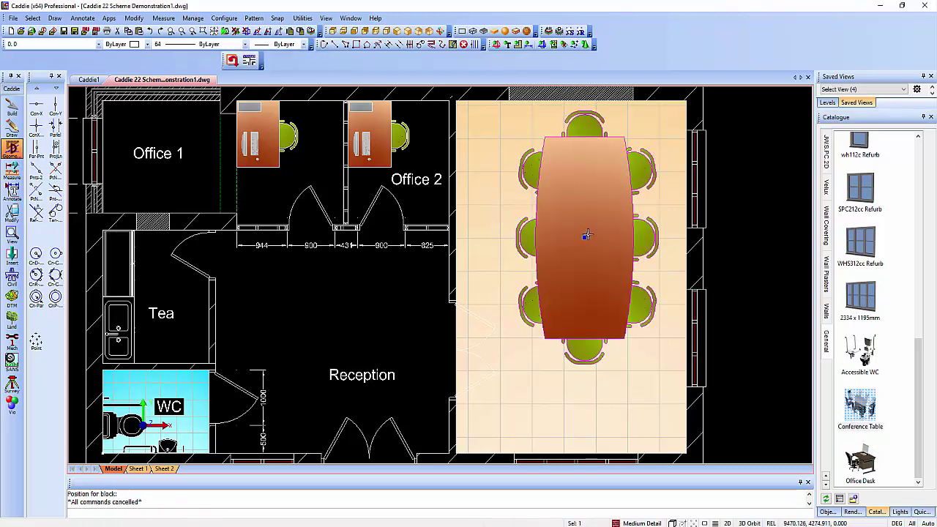
pyautogui.click(585, 262)
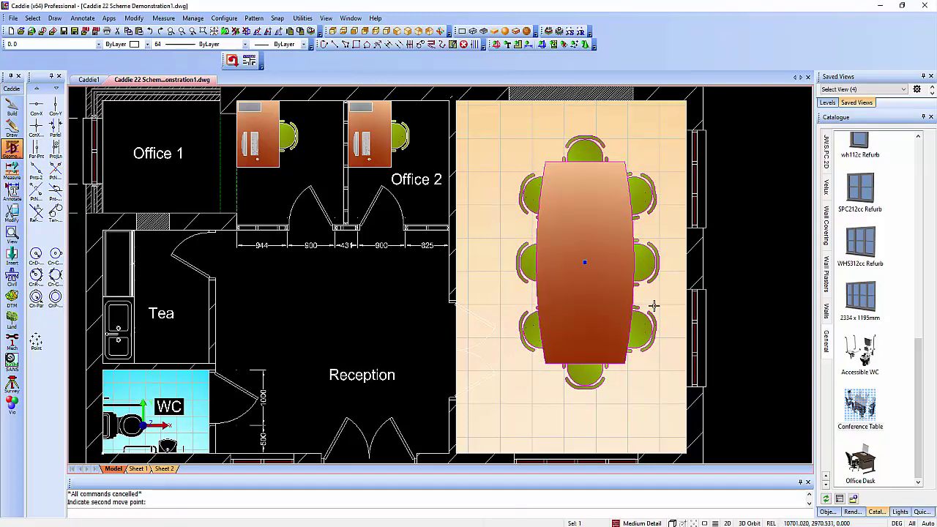
pyautogui.press('Escape')
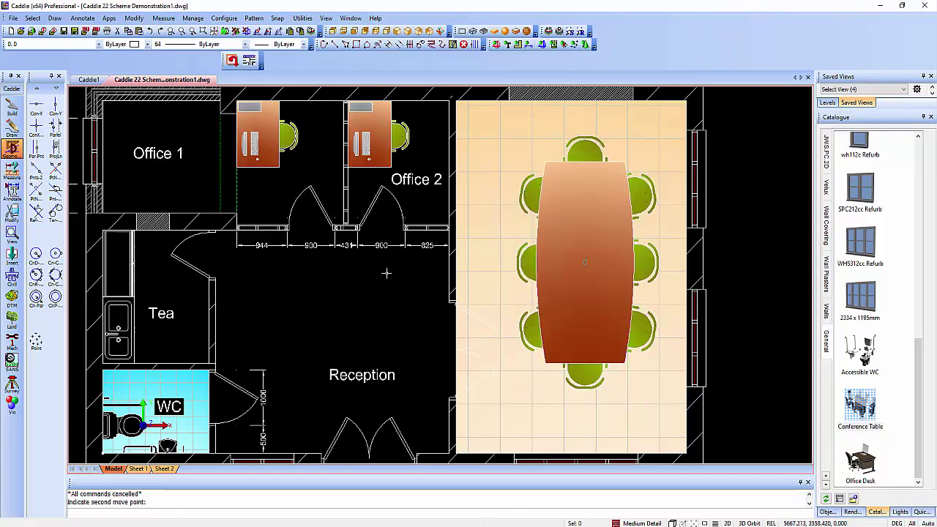
pyautogui.scroll(-1, 387, 273)
pyautogui.moveTo(386, 290); pyautogui.dragTo(436, 306, button='middle')
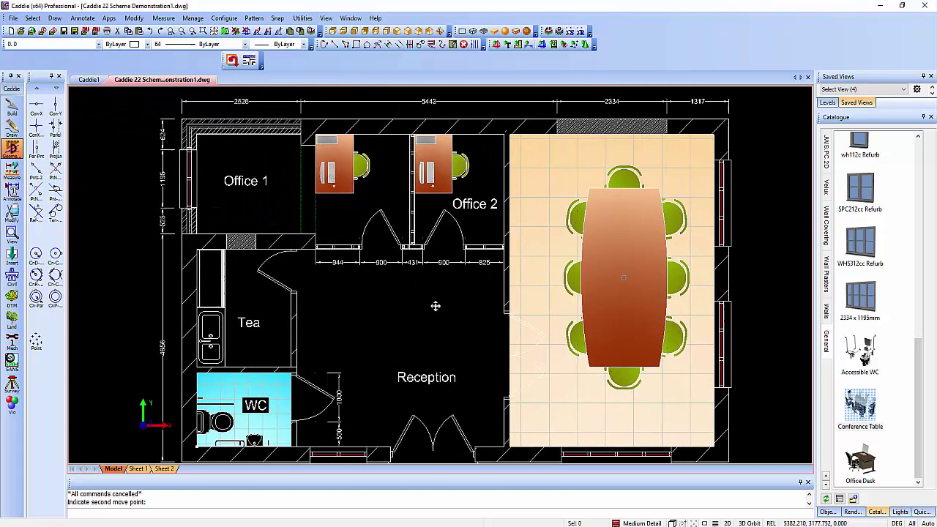
pyautogui.moveTo(367, 287); pyautogui.dragTo(404, 267, button='middle')
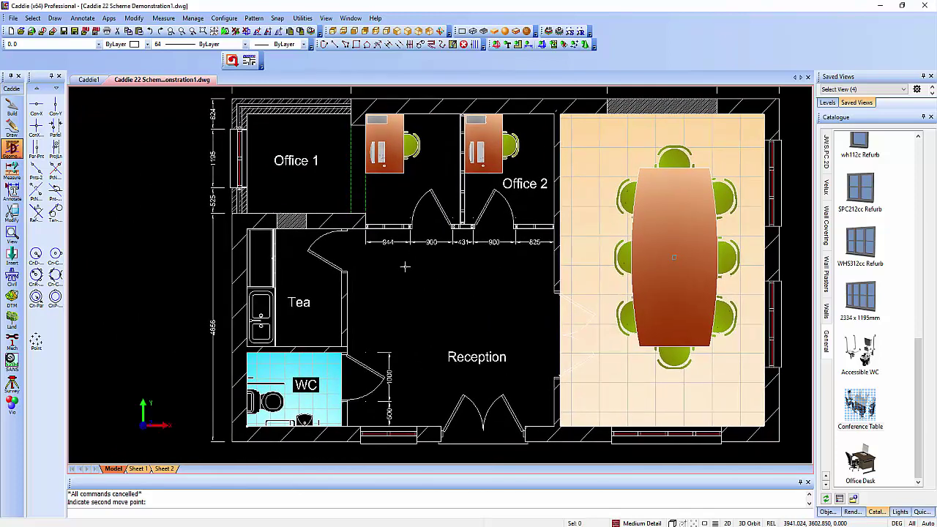
# Apply the AEC.Dims.Alterations.2 style to the left vertical dimension chain.
pyautogui.click(206, 288)
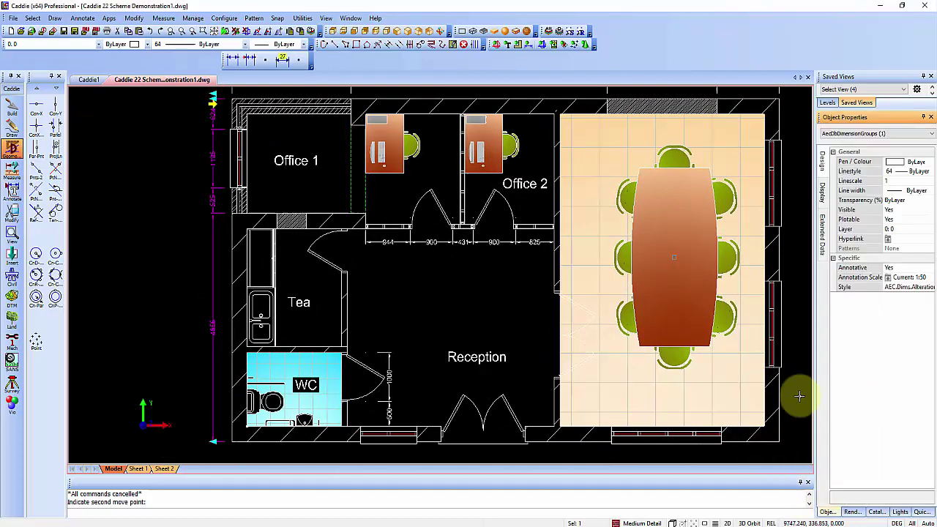
pyautogui.click(908, 287)
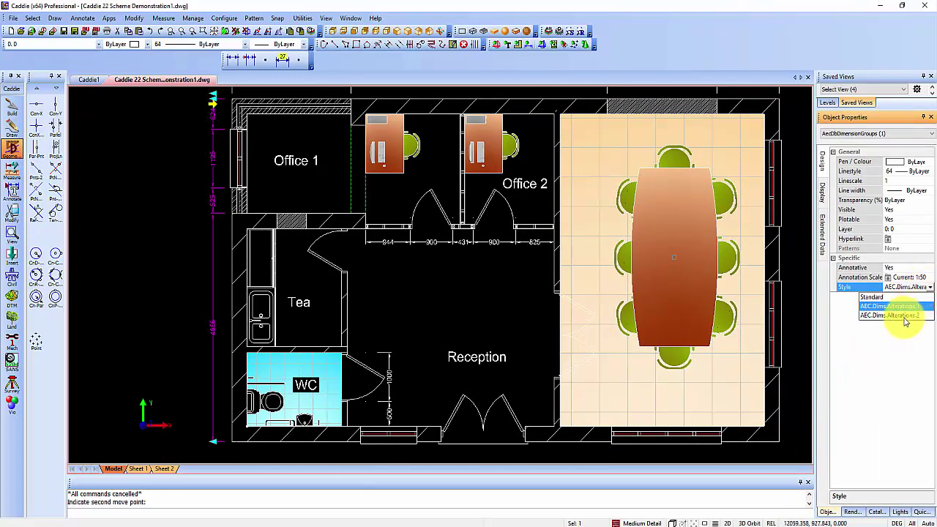
pyautogui.click(908, 314)
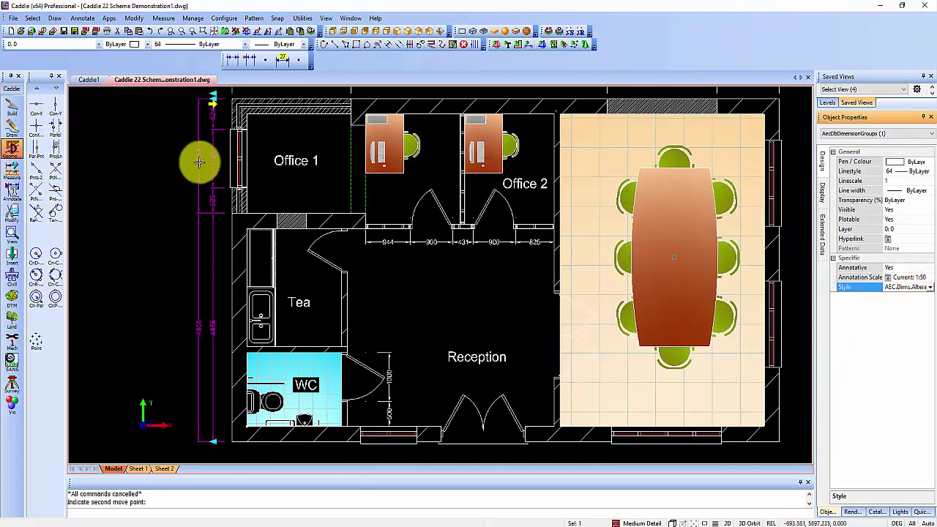
pyautogui.press('Escape')
pyautogui.scroll(4, 224, 171)
pyautogui.scroll(1, 211, 221)
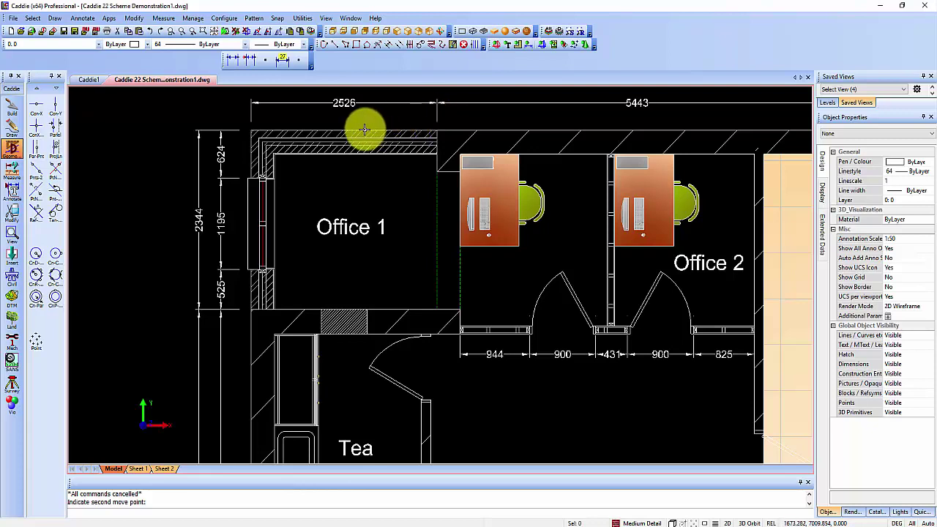
# In DimSet, make AEC_Dim.Fixed current with Slash ticks for both arrowheads.
pyautogui.click(11, 189)
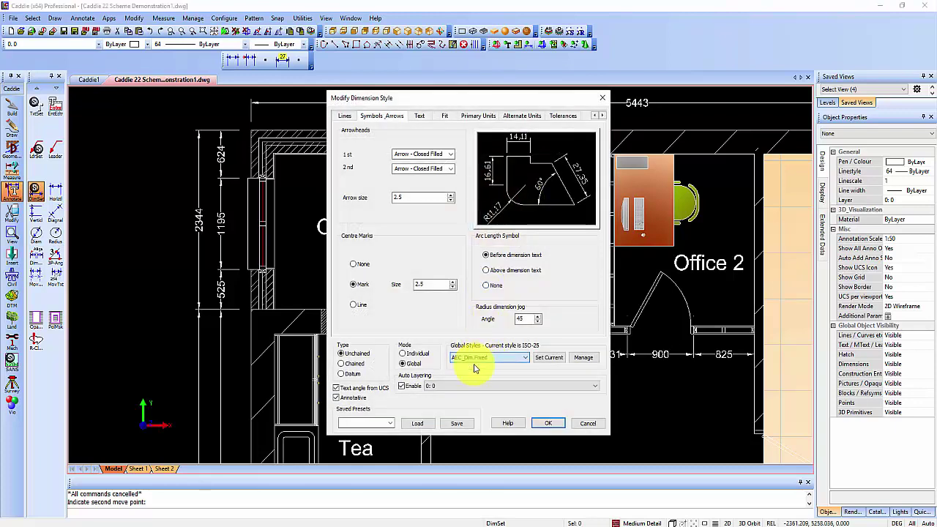
pyautogui.click(549, 357)
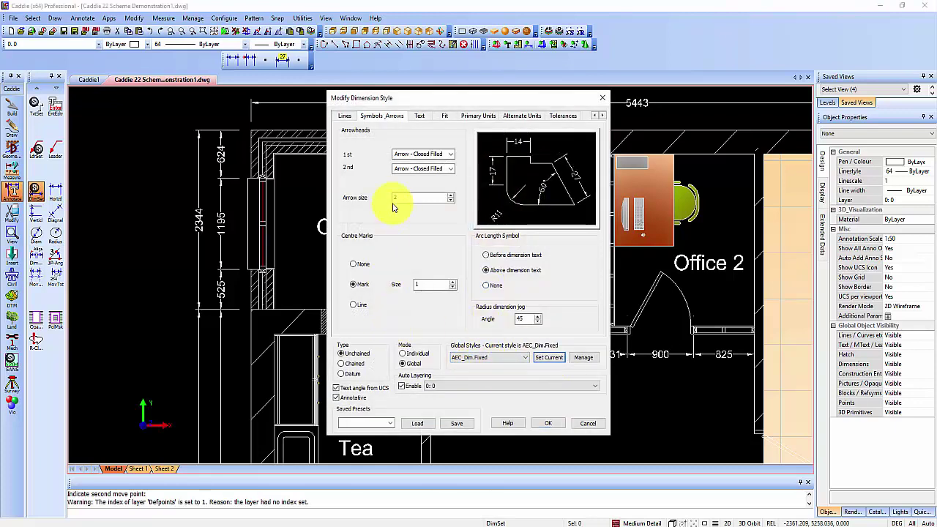
pyautogui.click(450, 155)
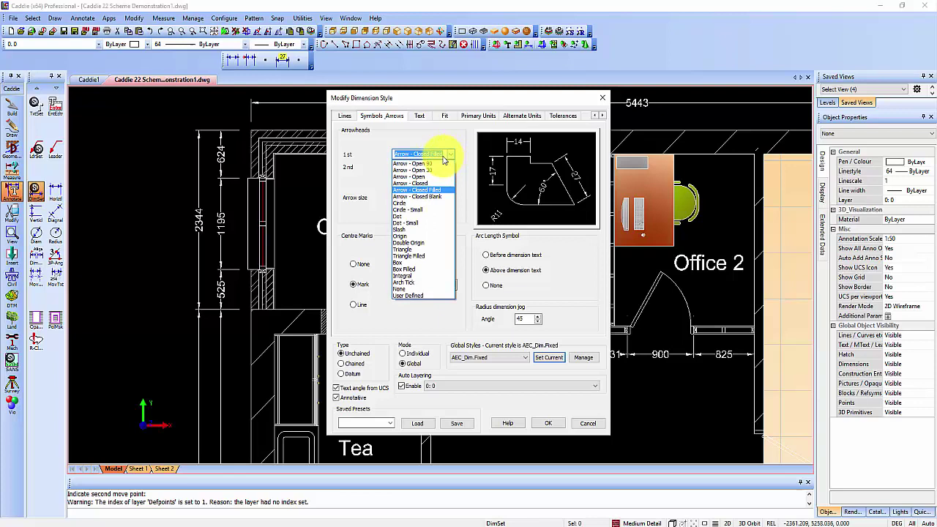
pyautogui.click(399, 232)
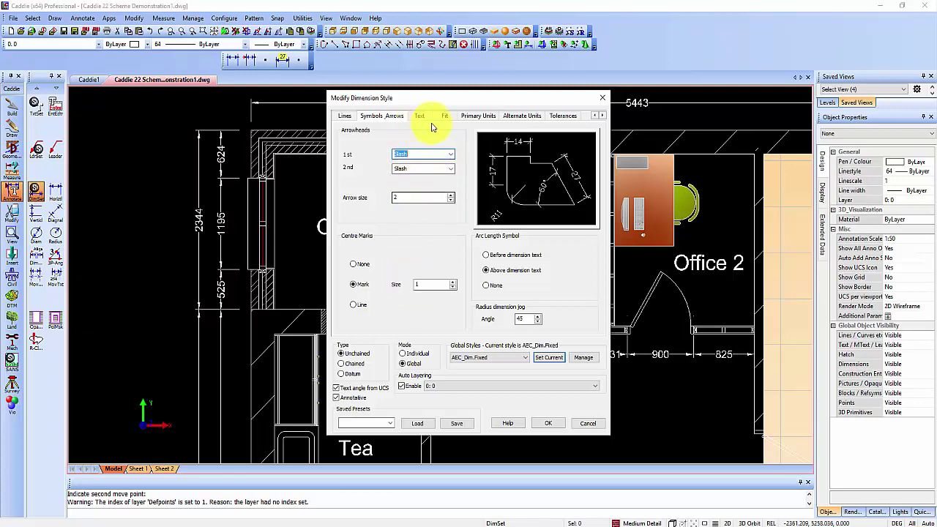
pyautogui.click(551, 425)
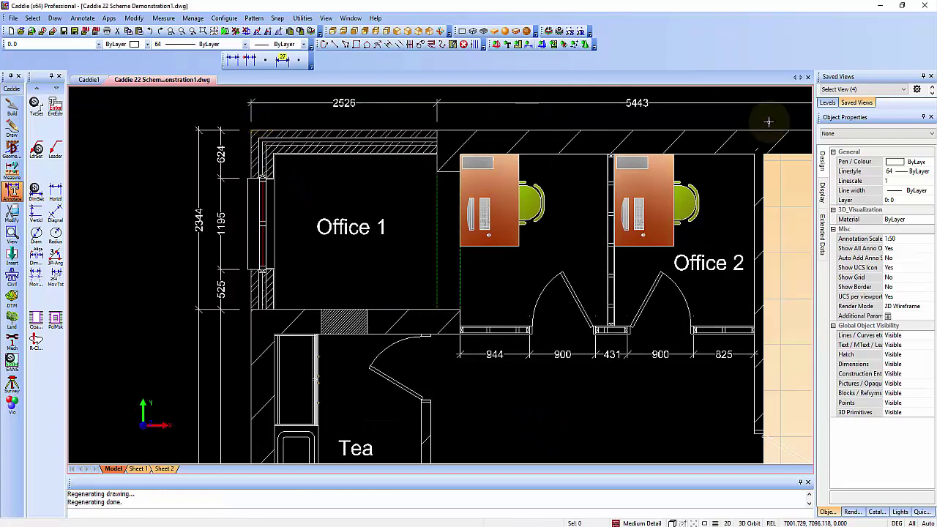
pyautogui.scroll(-5, 482, 285)
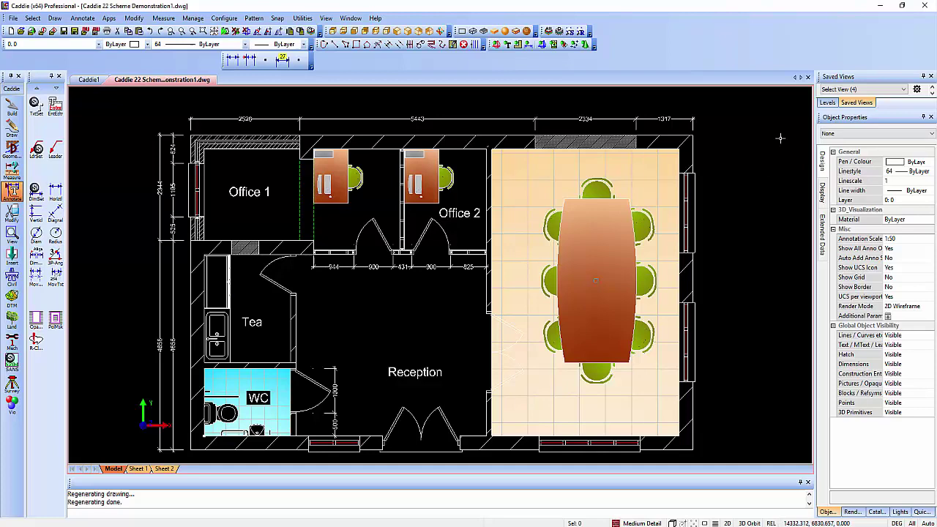
# Switch to Survey Perspective and set the top-left room's walls to a 1400 base height.
pyautogui.click(888, 90)
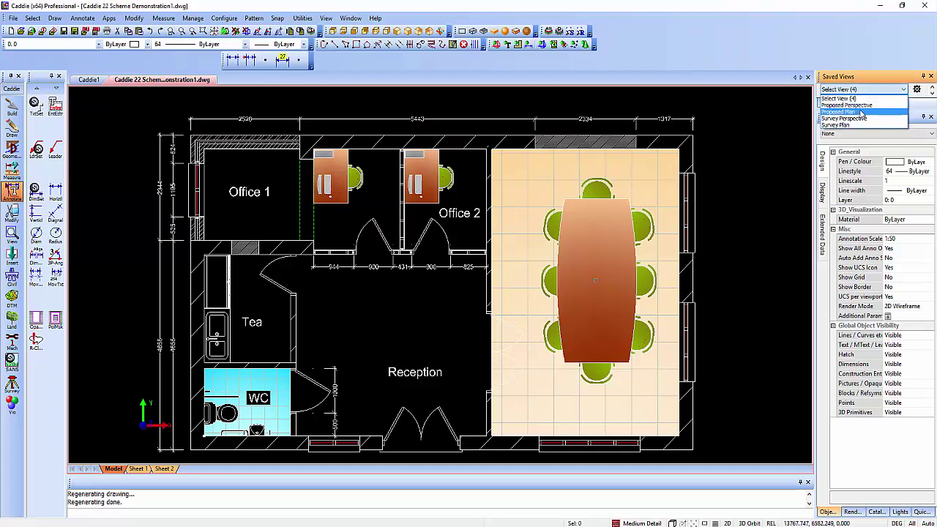
pyautogui.click(860, 122)
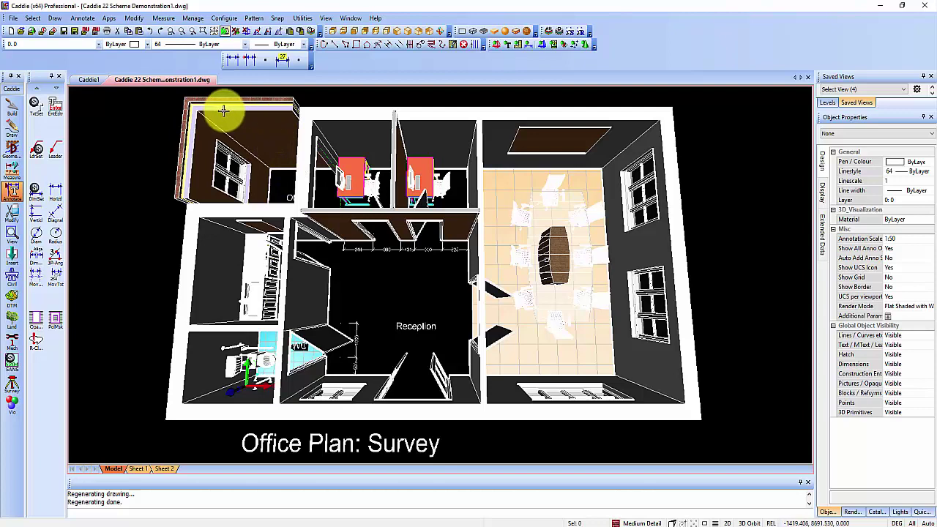
pyautogui.click(189, 121)
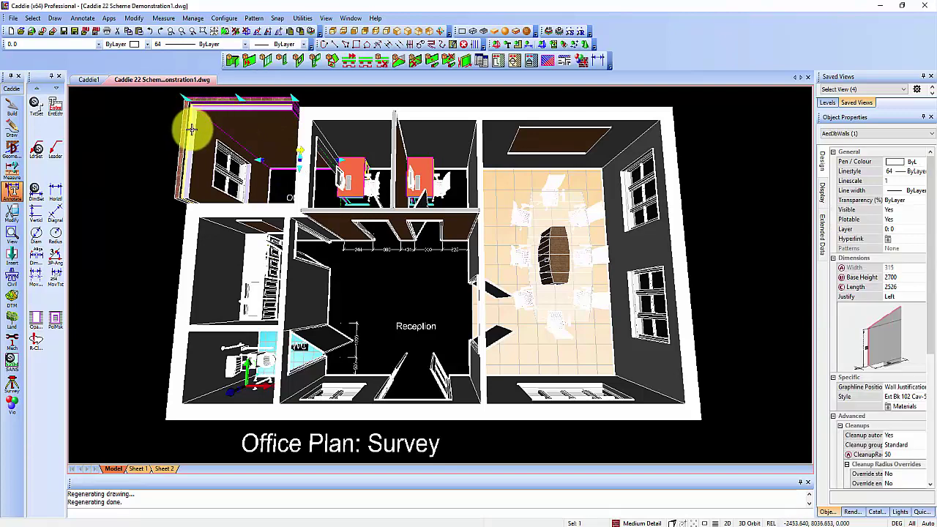
pyautogui.click(184, 125)
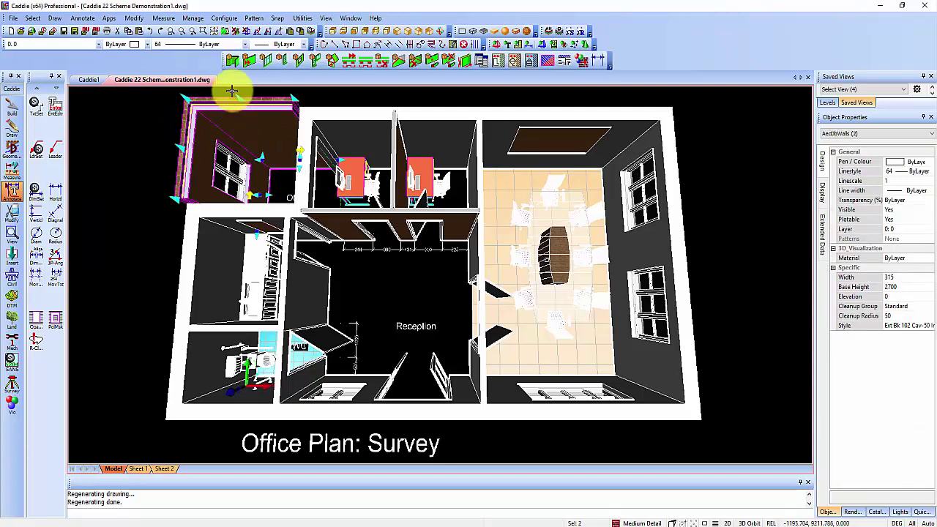
pyautogui.click(888, 287)
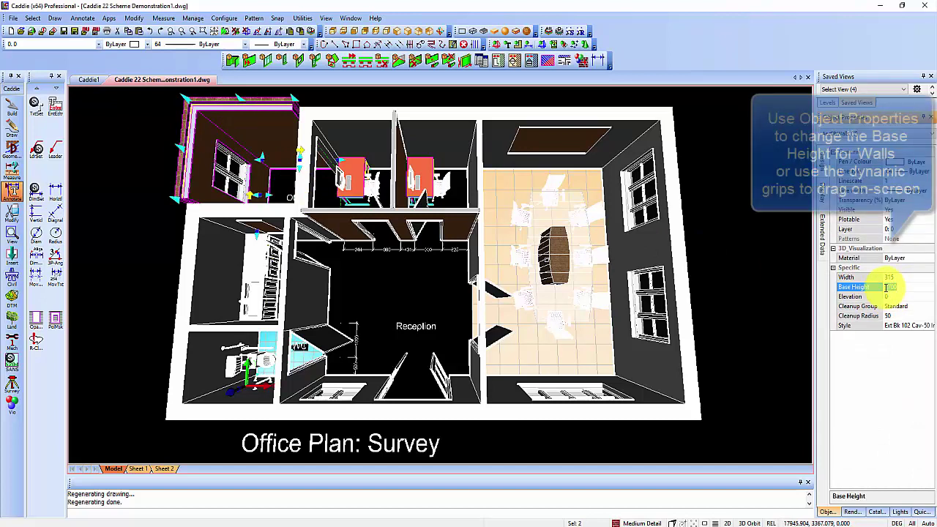
pyautogui.write('1400')
pyautogui.press('Return')
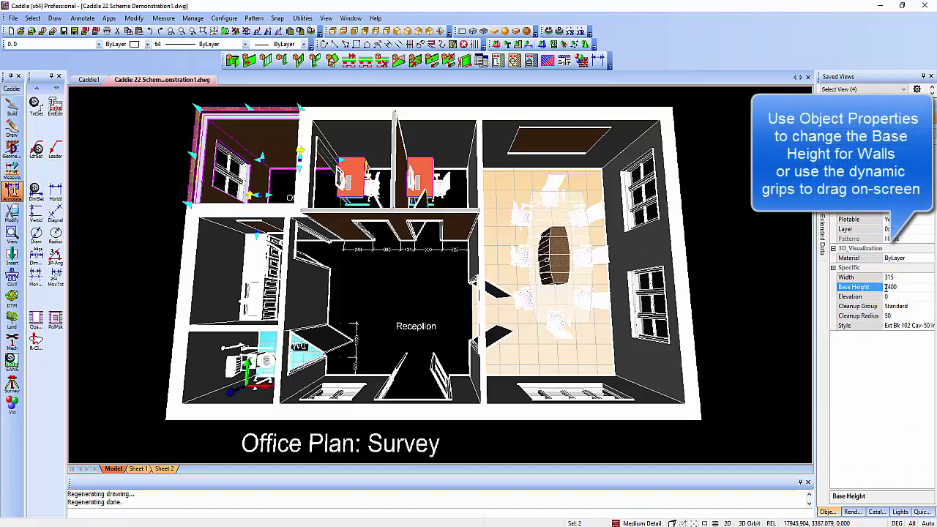
pyautogui.click(425, 310)
pyautogui.press('Escape')
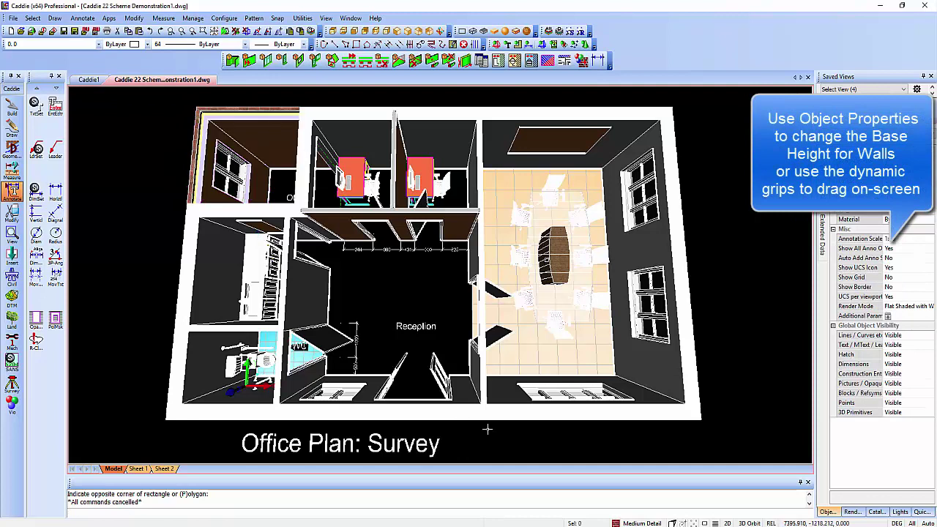